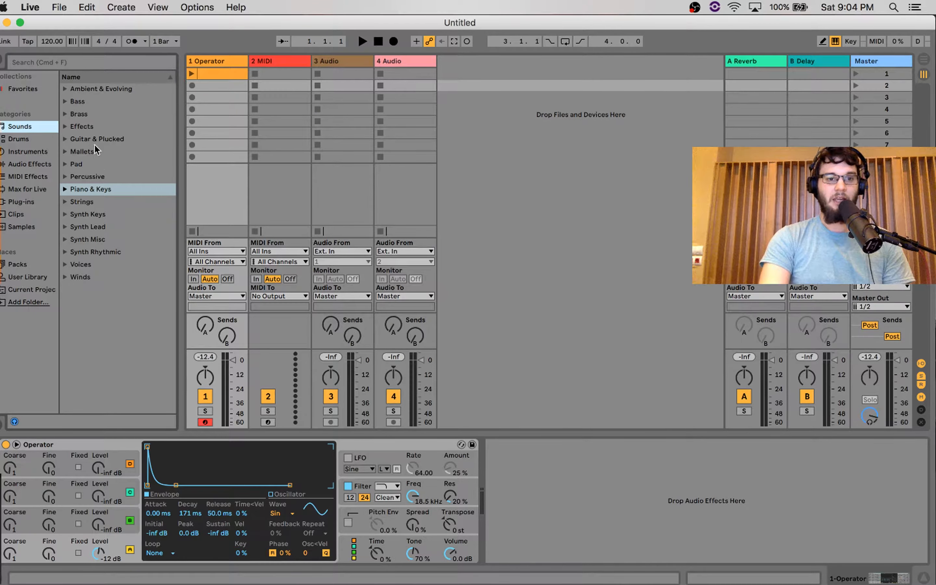
- Load an empty Drum Rack on track 1, and replace it with the A-Kick Remo 1 A sample from the kick drum hits
{"action": "left_click", "coordinate": [34, 143]}
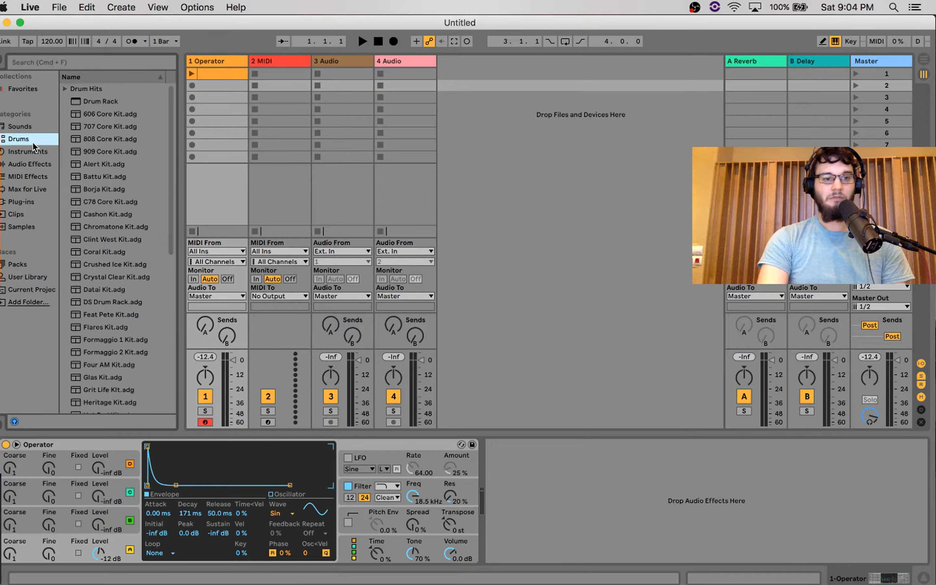
{"action": "double_click", "coordinate": [100, 101]}
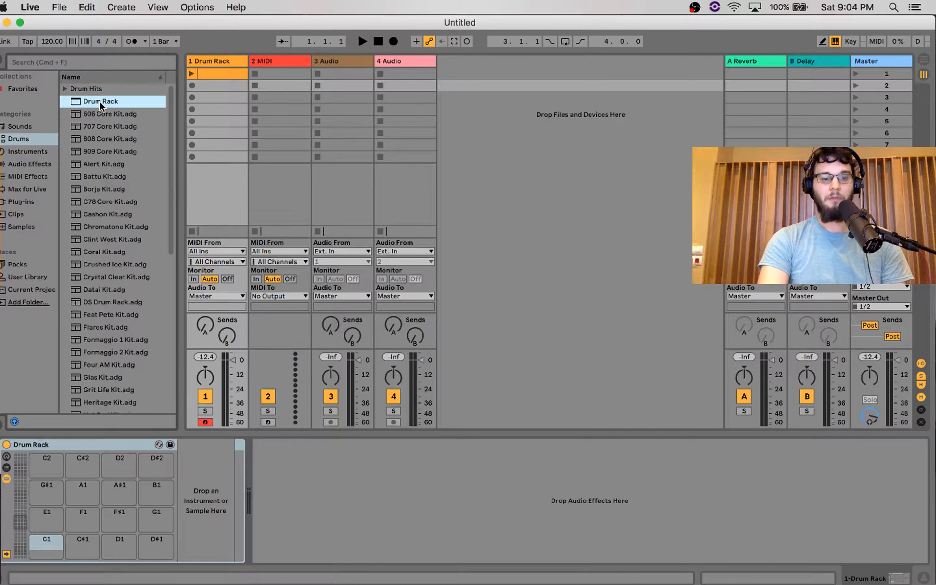
{"action": "left_click", "coordinate": [65, 90]}
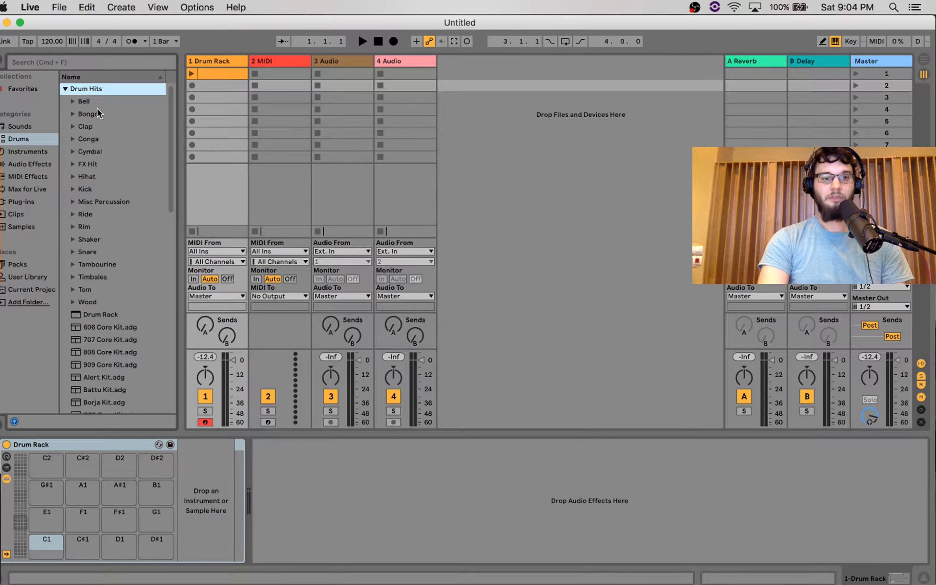
{"action": "left_click", "coordinate": [87, 189]}
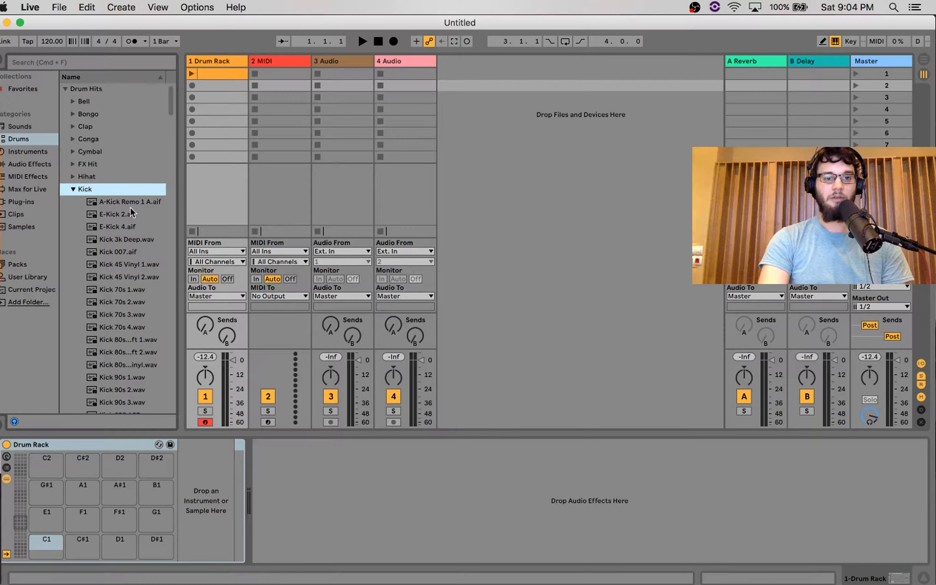
{"action": "double_click", "coordinate": [121, 201]}
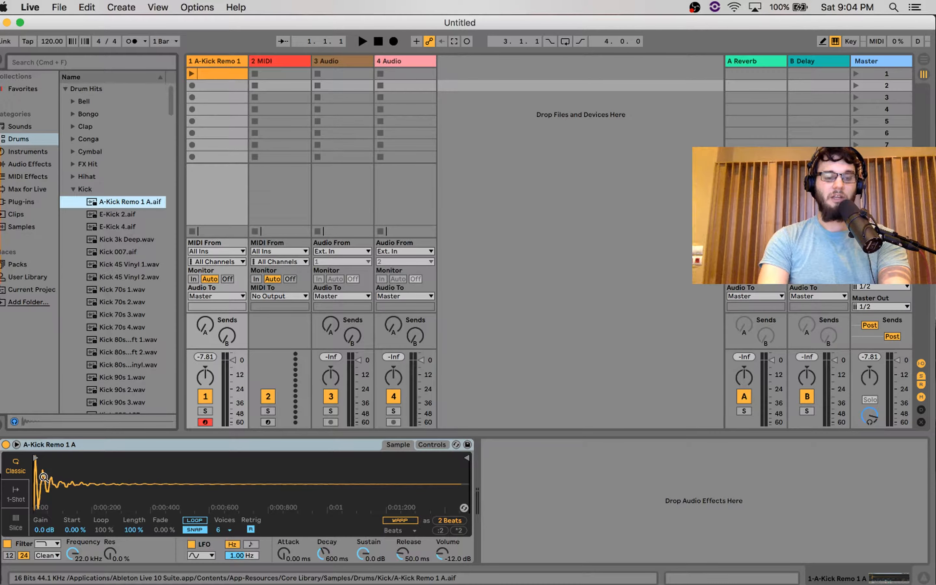
- Play the loaded A-Kick Remo 1 A sample several times to hear how it sounds
{"action": "key", "text": "a"}
{"action": "key", "text": "a"}
{"action": "key", "text": "a"}
{"action": "key", "text": "a"}
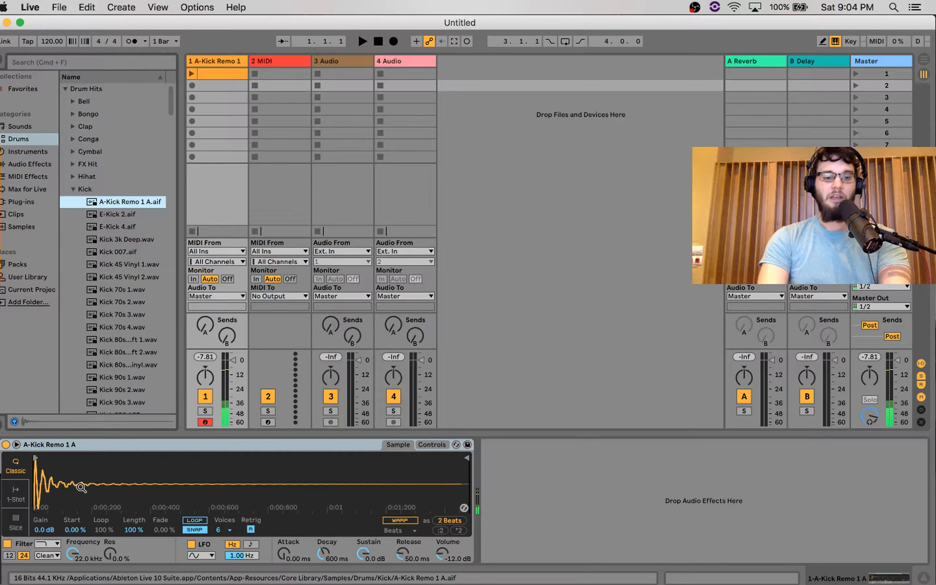
{"action": "key", "text": "a"}
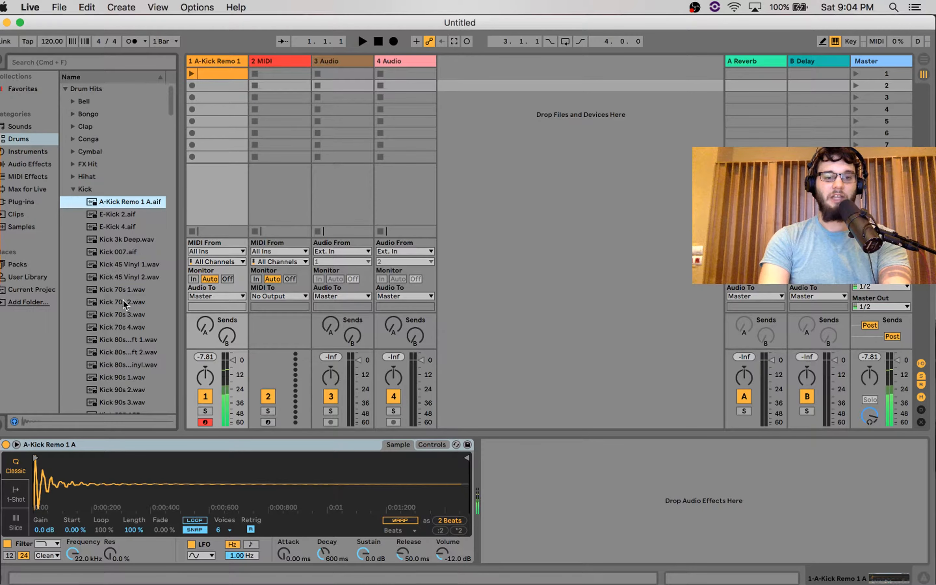
- Try other kick samples on track 1, including Kick 45 Vinyl 2 and Kick AlienSpawn 2
{"action": "left_click", "coordinate": [117, 276]}
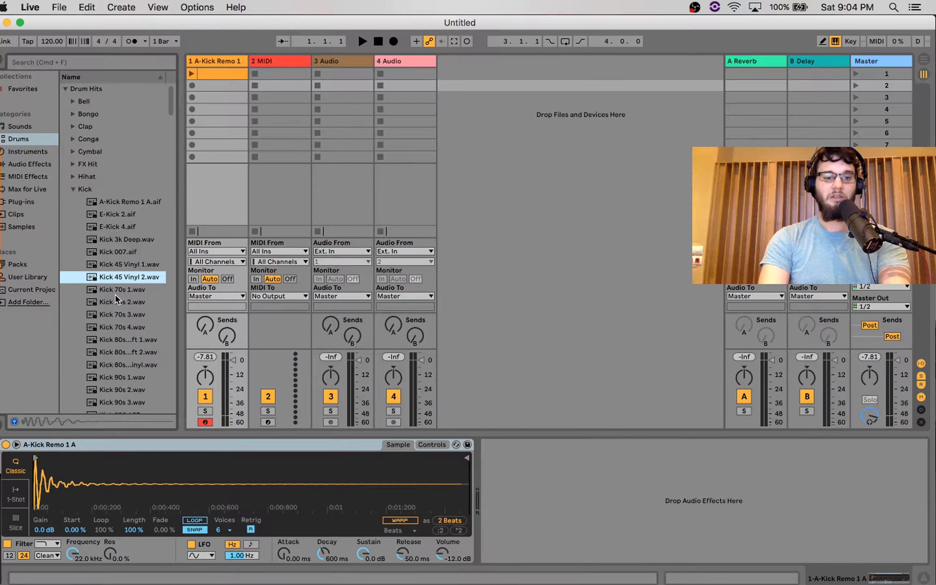
{"action": "double_click", "coordinate": [114, 277]}
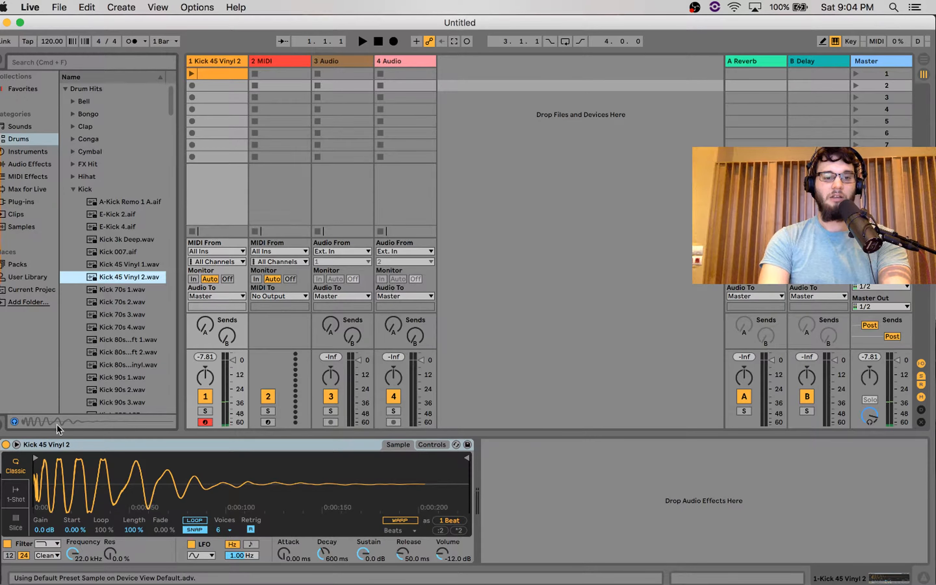
{"action": "left_click", "coordinate": [126, 378]}
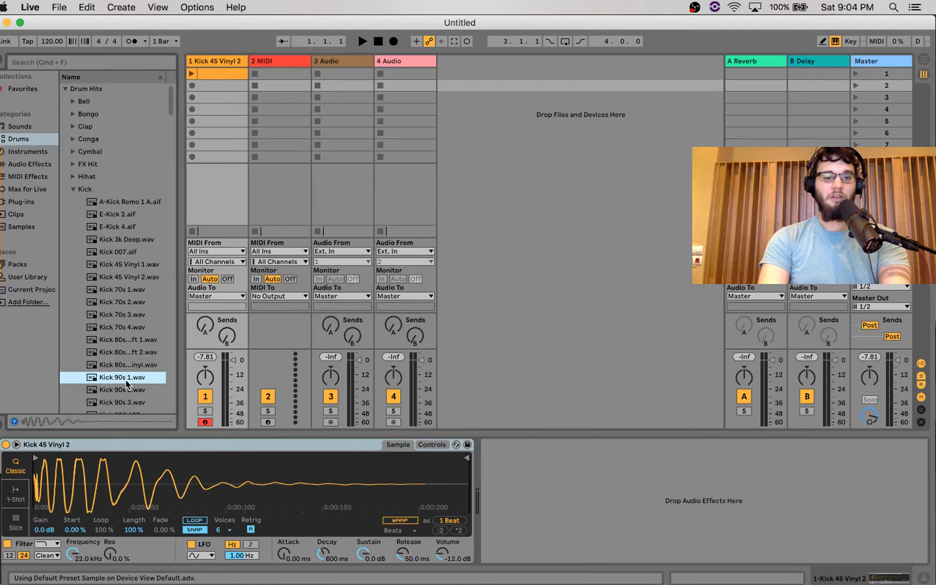
{"action": "double_click", "coordinate": [126, 378]}
{"action": "scroll", "coordinate": [125, 380], "scroll_direction": "down", "scroll_amount": 5}
{"action": "double_click", "coordinate": [125, 379]}
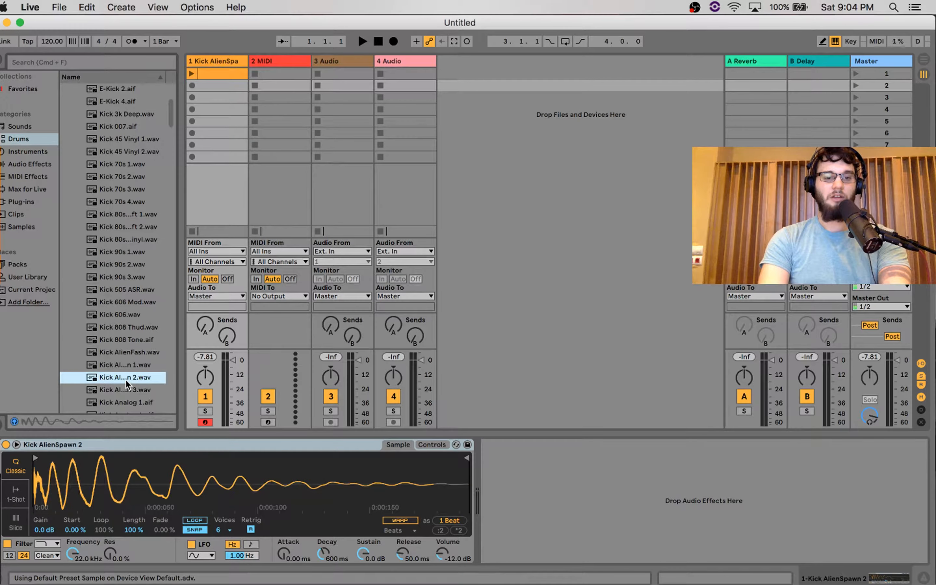
- Try the Kick Beat sample on track 1, followed by Kick BlackHole 1
{"action": "scroll", "coordinate": [126, 380], "scroll_direction": "down", "scroll_amount": 1}
{"action": "scroll", "coordinate": [126, 381], "scroll_direction": "down", "scroll_amount": 2}
{"action": "left_click", "coordinate": [126, 377]}
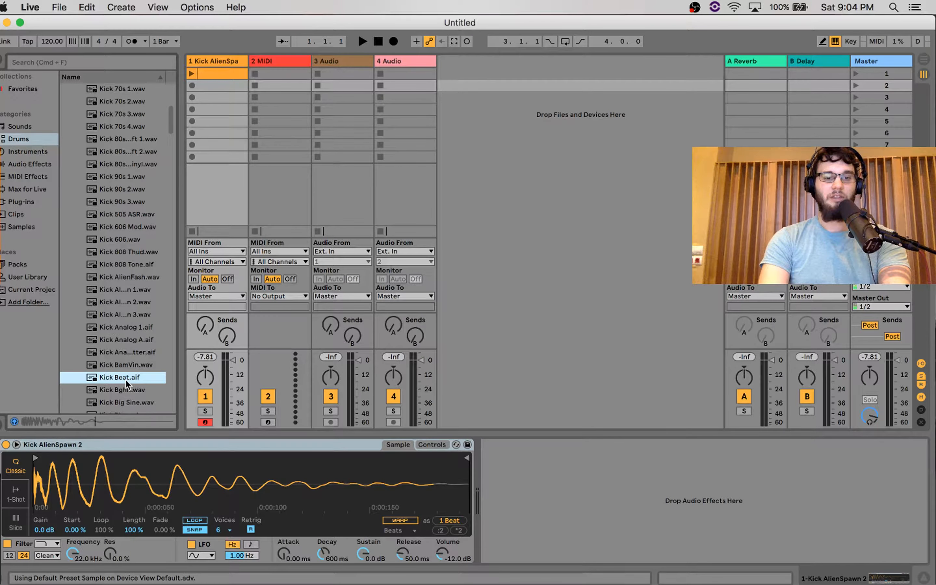
{"action": "double_click", "coordinate": [126, 377]}
{"action": "scroll", "coordinate": [126, 380], "scroll_direction": "down", "scroll_amount": 2}
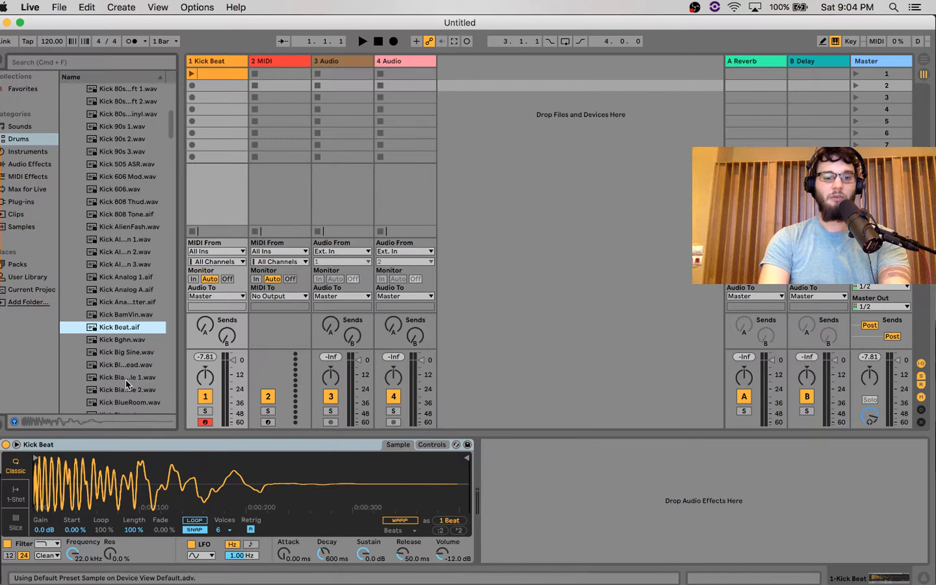
{"action": "double_click", "coordinate": [123, 376]}
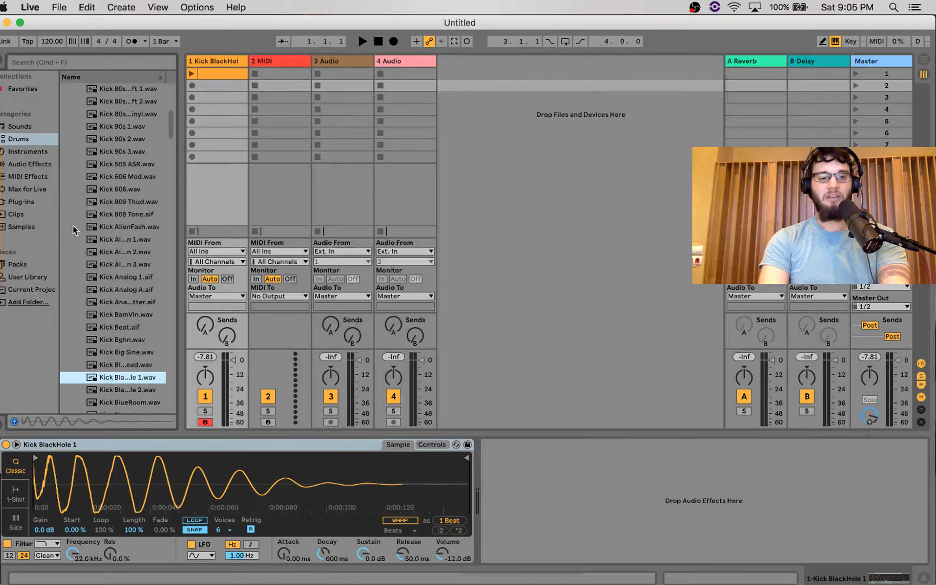
- Load Operator on track 1 and shape oscillator A's volume envelope to about 193 ms decay with -inf dB sustain
{"action": "left_click", "coordinate": [21, 151]}
{"action": "double_click", "coordinate": [92, 176]}
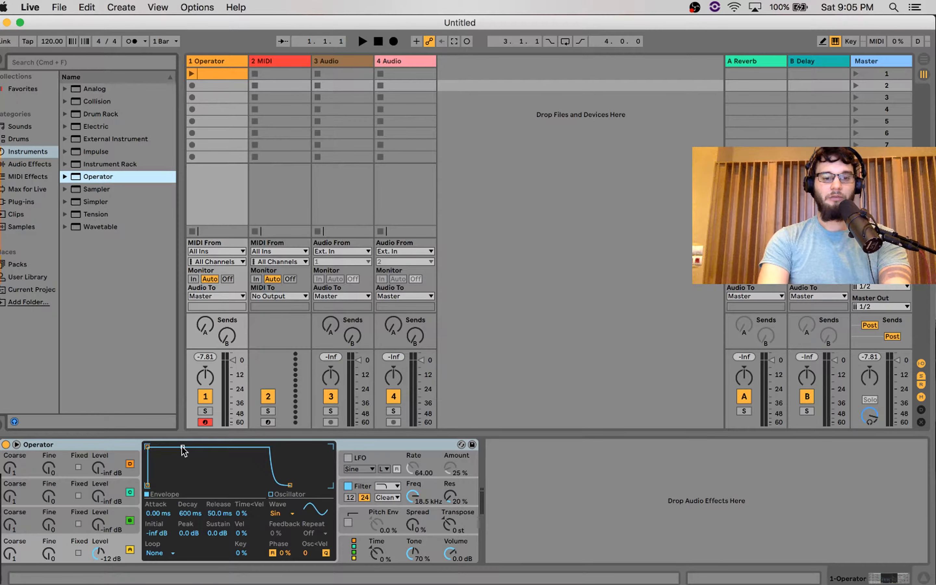
{"action": "left_click_drag", "start_coordinate": [182, 447], "coordinate": [181, 486]}
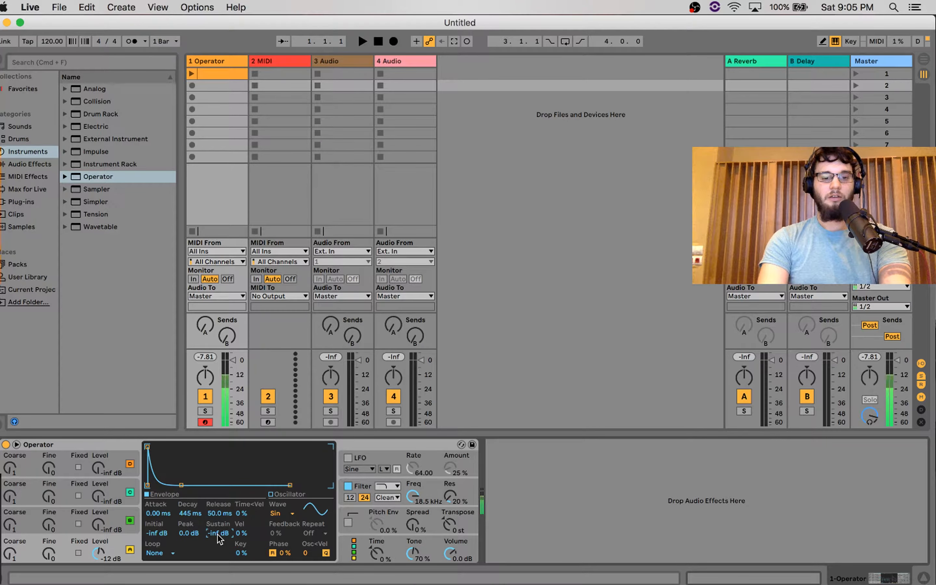
{"action": "left_click_drag", "start_coordinate": [179, 484], "coordinate": [201, 453]}
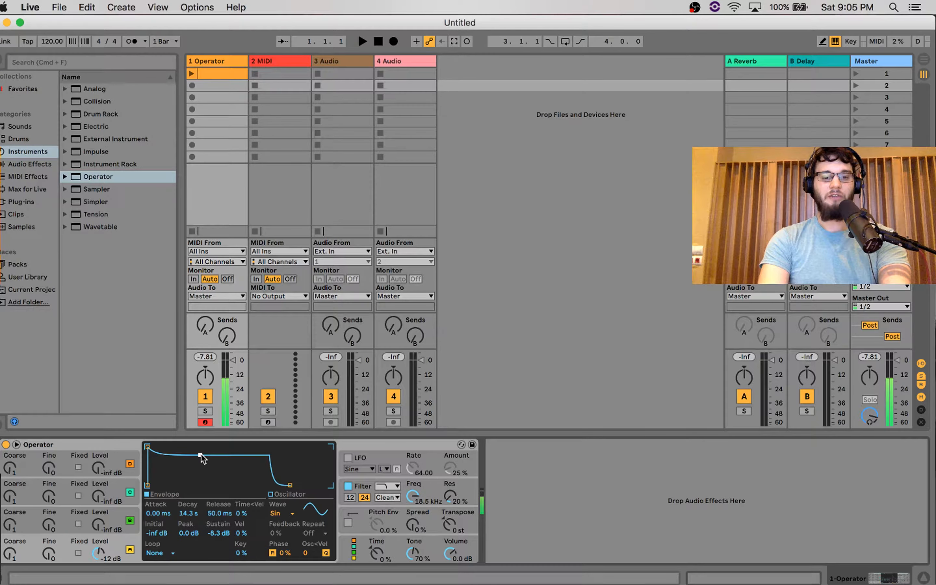
{"action": "left_click_drag", "start_coordinate": [201, 455], "coordinate": [176, 486]}
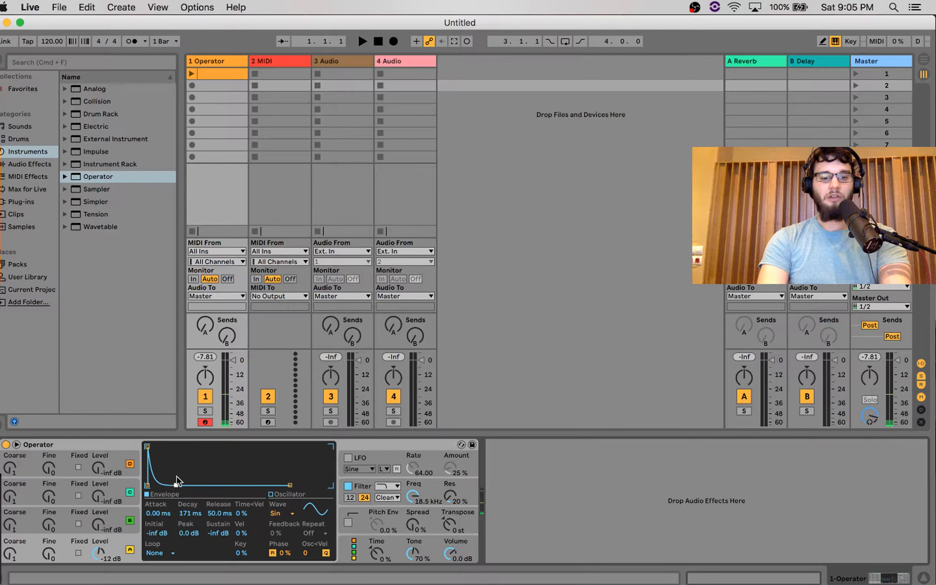
{"action": "mouse_move", "coordinate": [177, 484]}
{"action": "left_mouse_down"}
{"action": "mouse_move", "coordinate": [198, 485]}
{"action": "mouse_move", "coordinate": [176, 485]}
{"action": "left_mouse_up"}
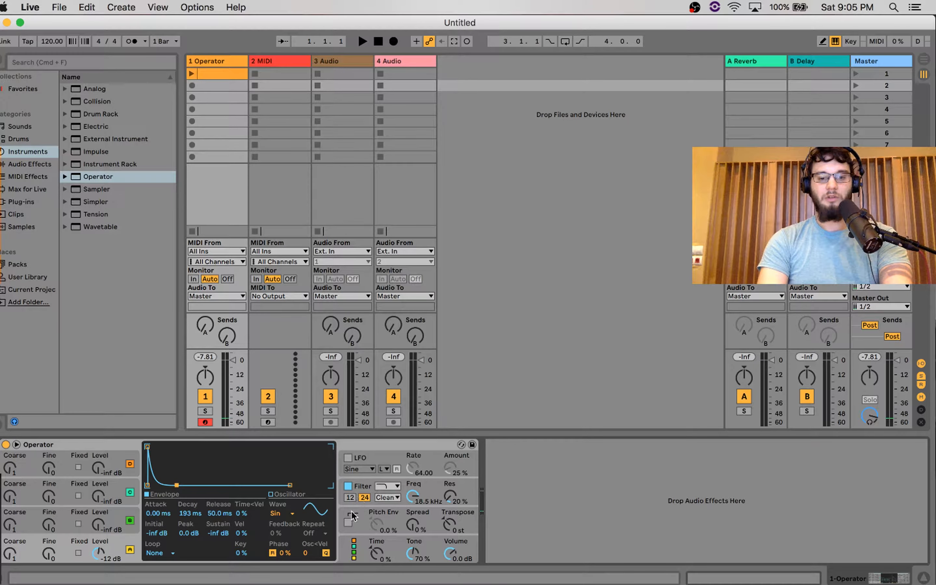
- Enable Operator's pitch envelope and shape it to +48 st initial, +46 st peak, about 311 ms decay and +11 st sustain
{"action": "left_click", "coordinate": [348, 521]}
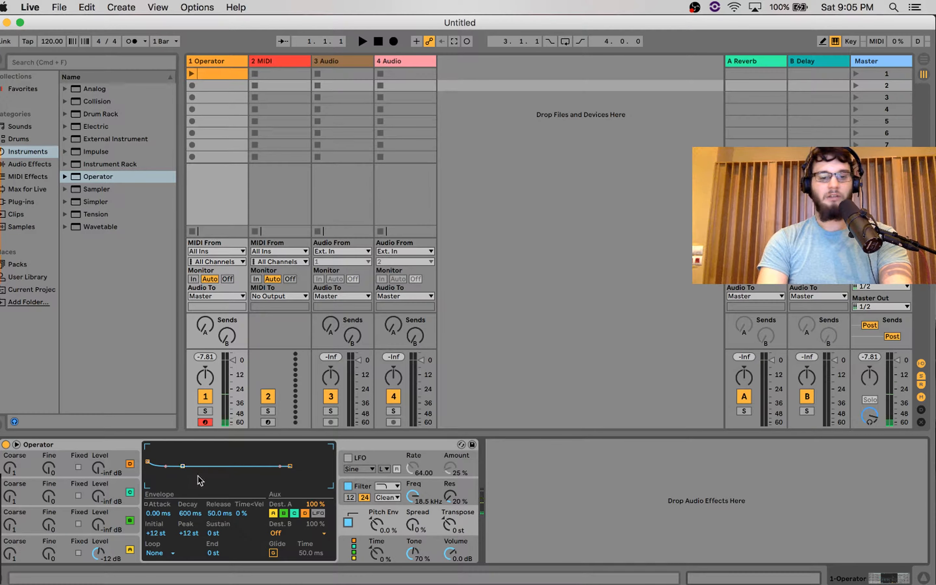
{"action": "left_click_drag", "start_coordinate": [152, 463], "coordinate": [150, 448]}
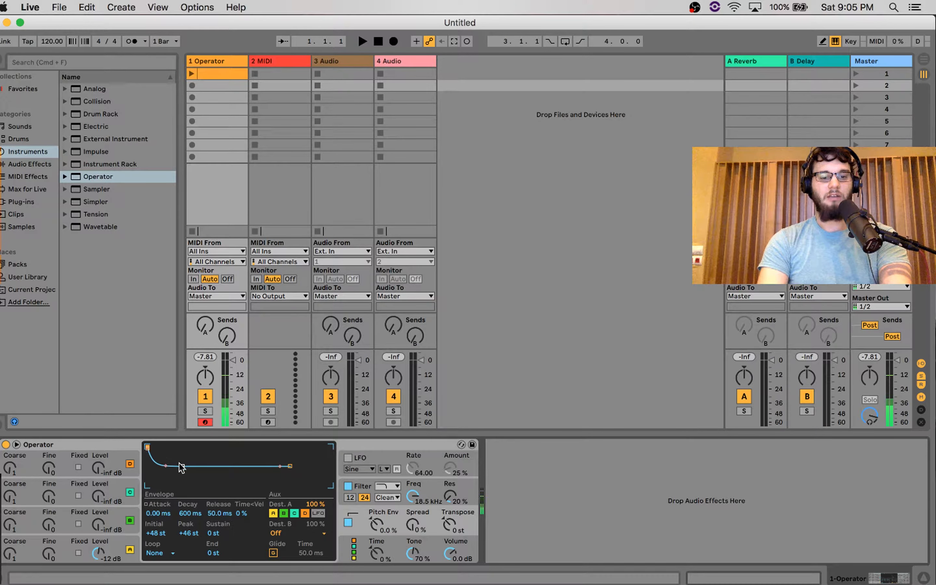
{"action": "mouse_move", "coordinate": [183, 466]}
{"action": "left_mouse_down"}
{"action": "mouse_move", "coordinate": [173, 471]}
{"action": "mouse_move", "coordinate": [182, 454]}
{"action": "mouse_move", "coordinate": [179, 462]}
{"action": "left_mouse_up"}
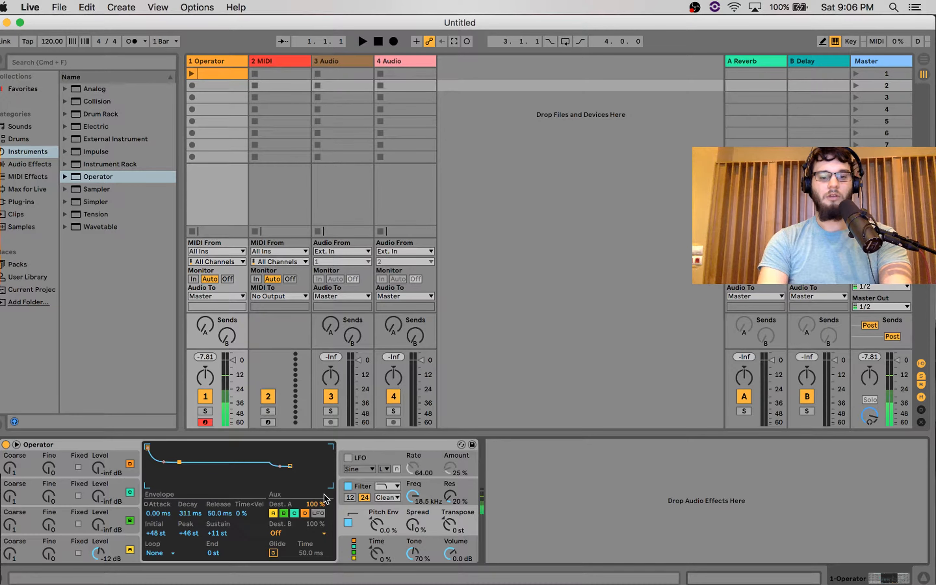
- Set the pitch envelope amount to 48 % and reshape the envelope to +29 st initial and peak, about 25.3 ms decay and -1 st sustain
{"action": "left_click", "coordinate": [382, 522]}
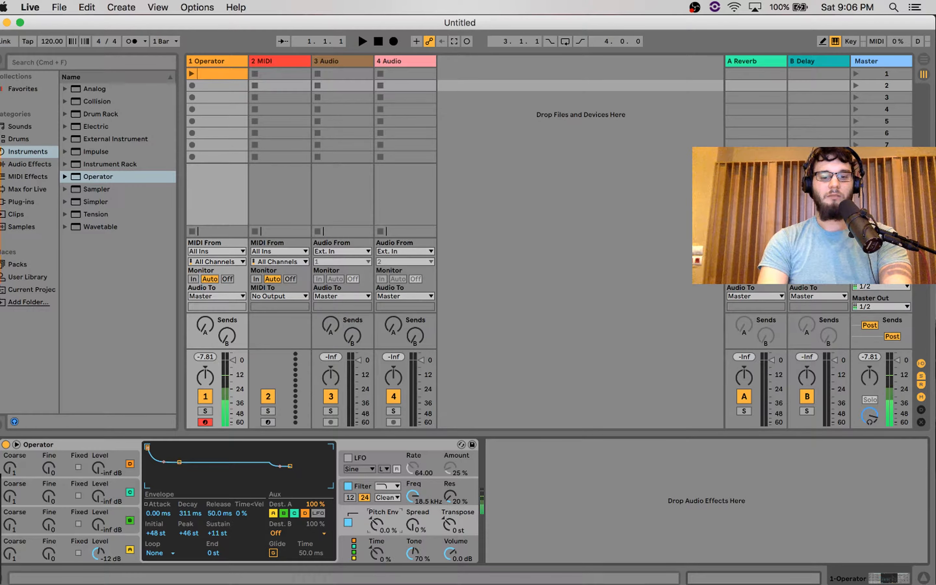
{"action": "left_click_drag", "start_coordinate": [374, 524], "coordinate": [375, 472]}
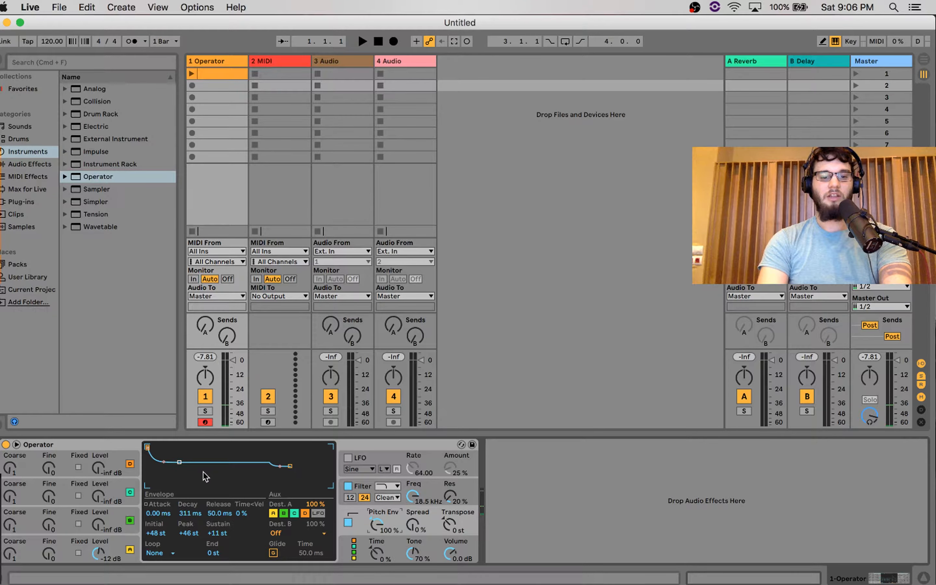
{"action": "left_click_drag", "start_coordinate": [179, 462], "coordinate": [183, 476]}
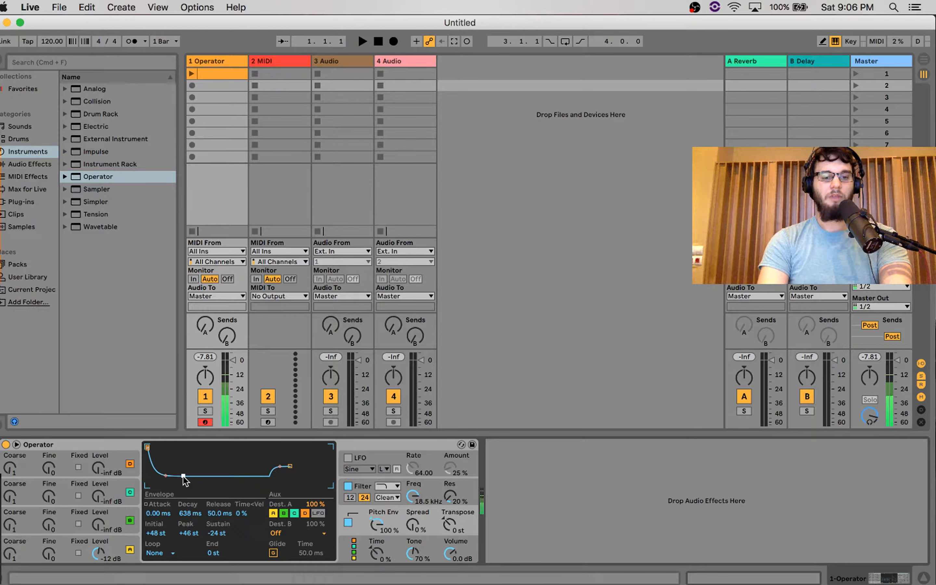
{"action": "left_click", "coordinate": [376, 524]}
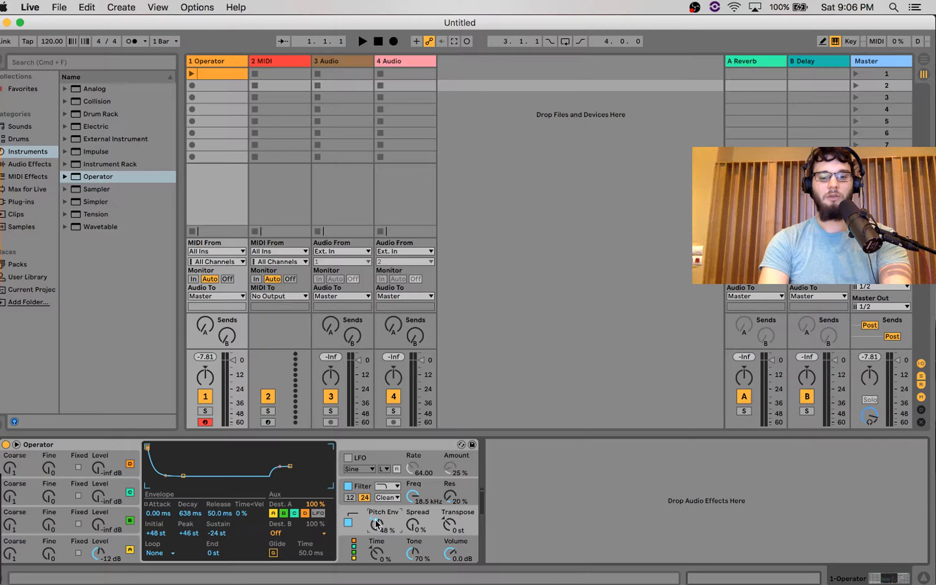
{"action": "left_click_drag", "start_coordinate": [184, 476], "coordinate": [165, 466]}
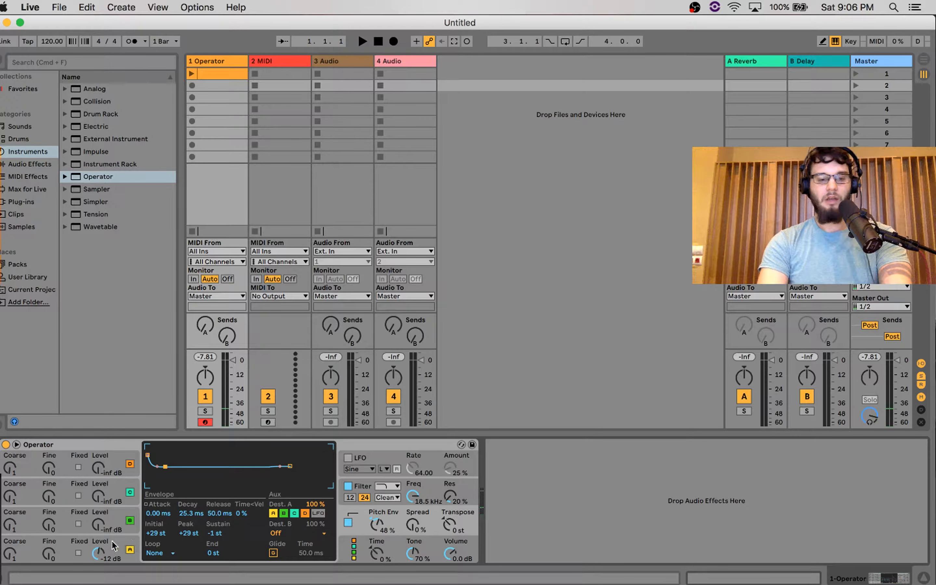
- Switch oscillator A to a fixed frequency and set it to about 89.7 Hz
{"action": "left_click", "coordinate": [79, 539]}
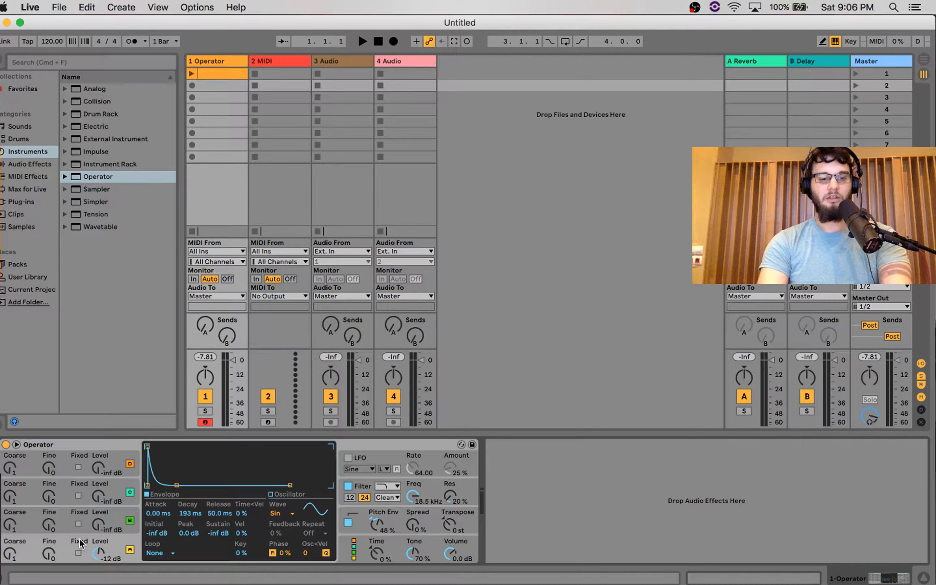
{"action": "left_click", "coordinate": [78, 553]}
{"action": "left_click_drag", "start_coordinate": [6, 557], "coordinate": [6, 553]}
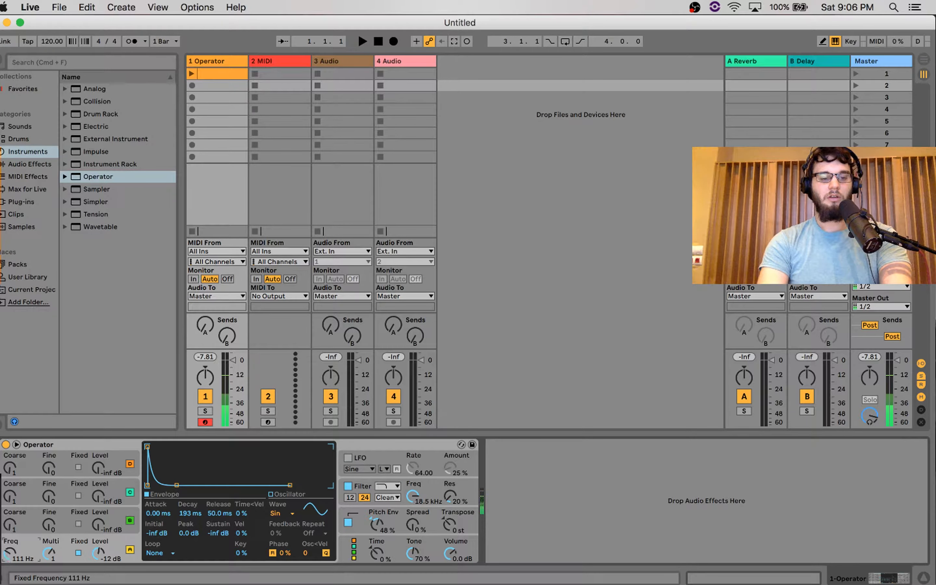
{"action": "left_click_drag", "start_coordinate": [8, 557], "coordinate": [8, 557]}
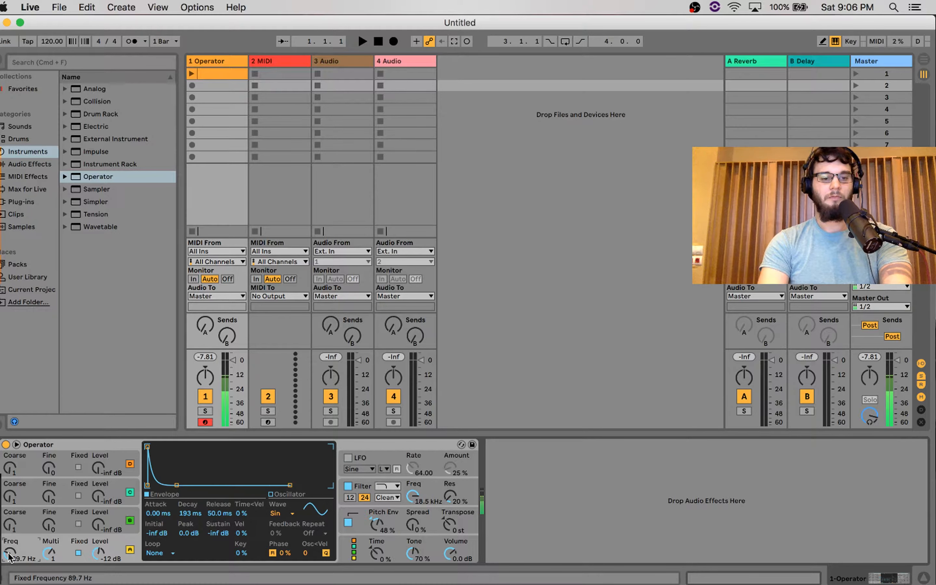
{"action": "left_click", "coordinate": [78, 552]}
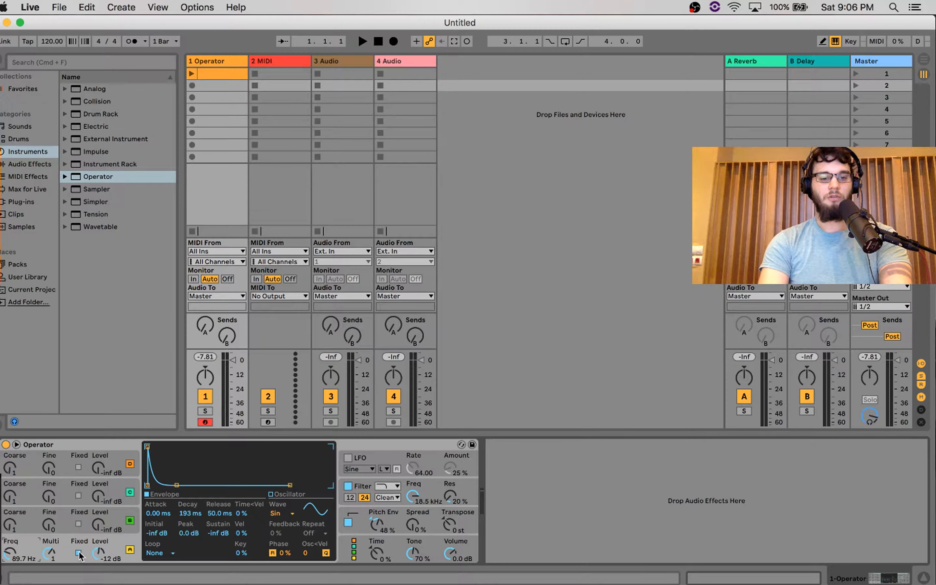
{"action": "left_click", "coordinate": [78, 553]}
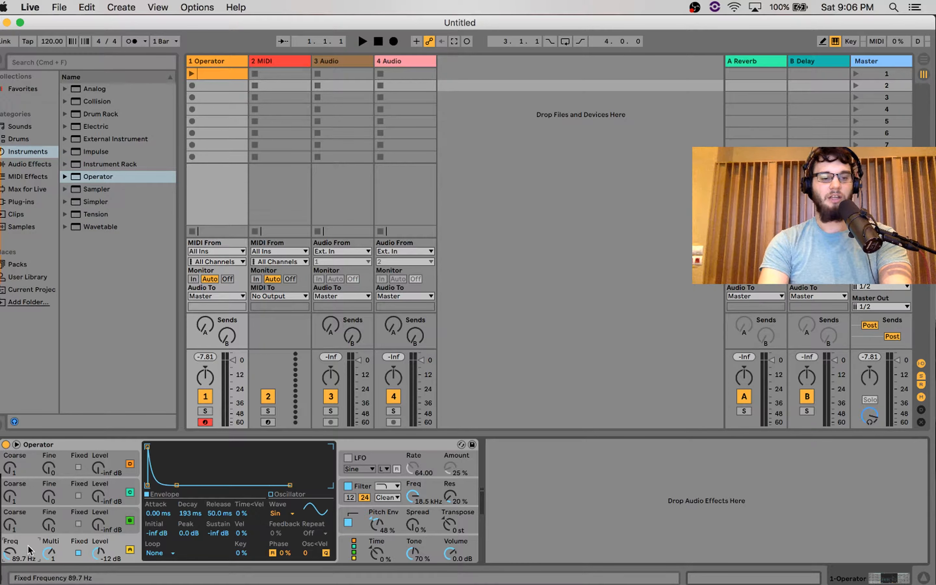
- Play the synthesized kick several times to hear it at the fixed frequency
{"action": "key", "text": "a"}
{"action": "key", "text": "a"}
{"action": "key", "text": "a"}
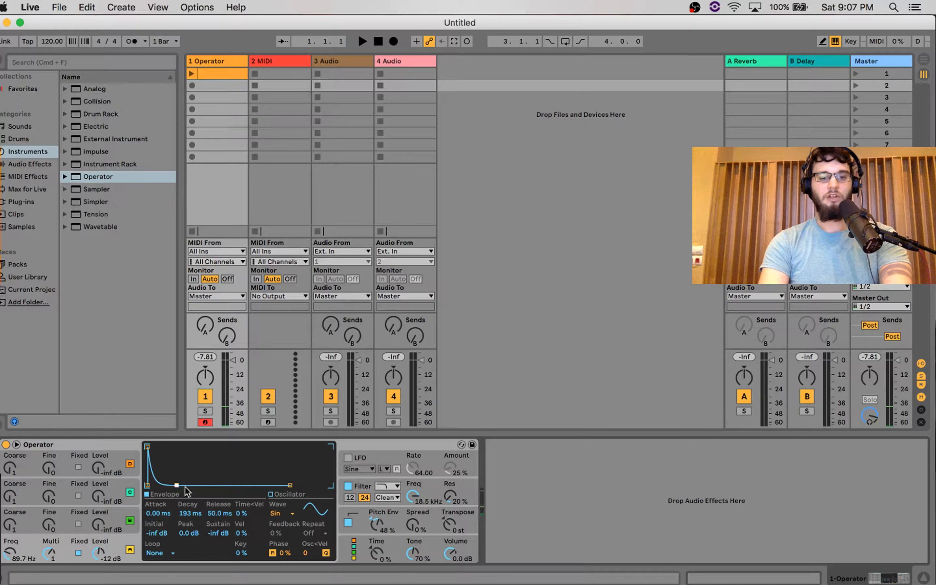
{"action": "key", "text": "a"}
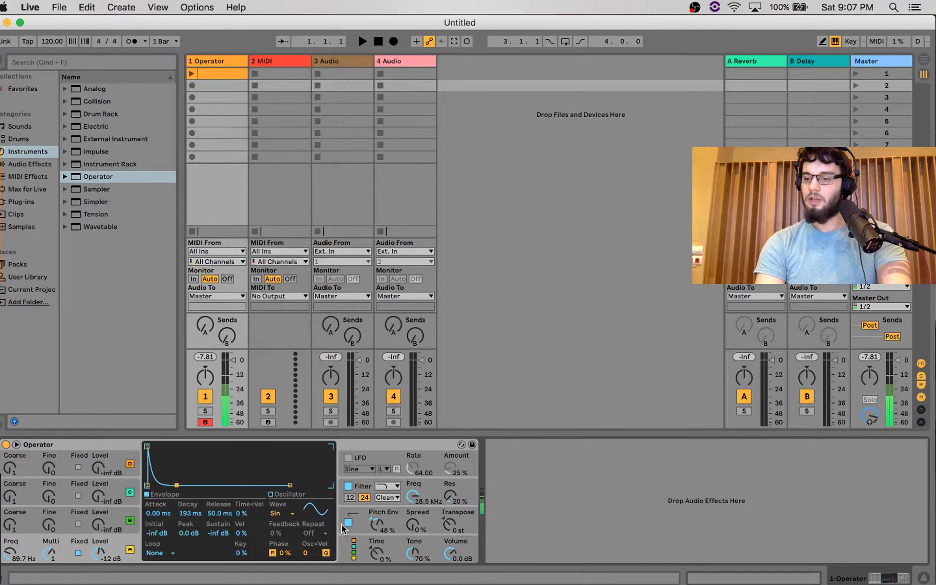
- Switch Operator's filter circuit to OSR and raise the filter drive to about 5.62 dB
{"action": "left_click", "coordinate": [366, 488]}
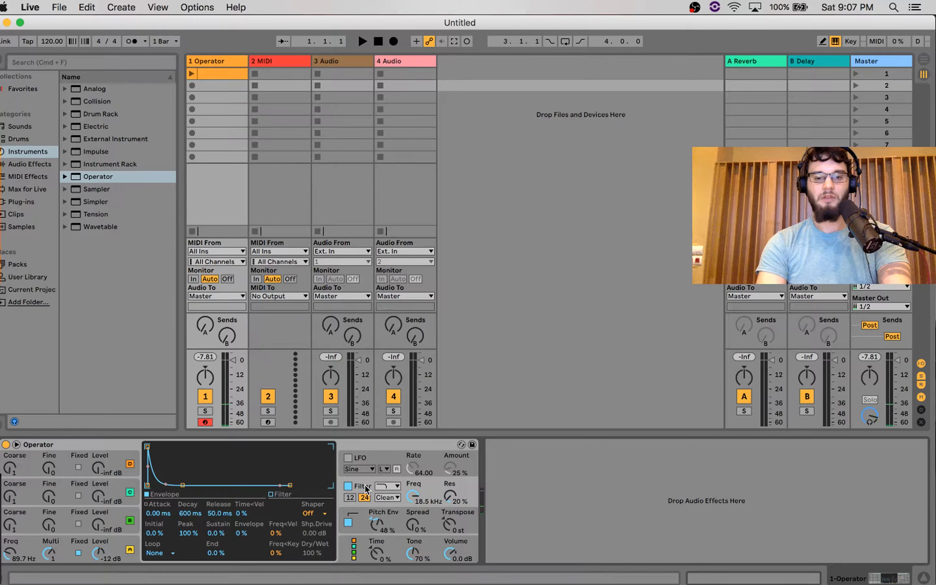
{"action": "left_click", "coordinate": [386, 498]}
{"action": "left_click", "coordinate": [388, 511]}
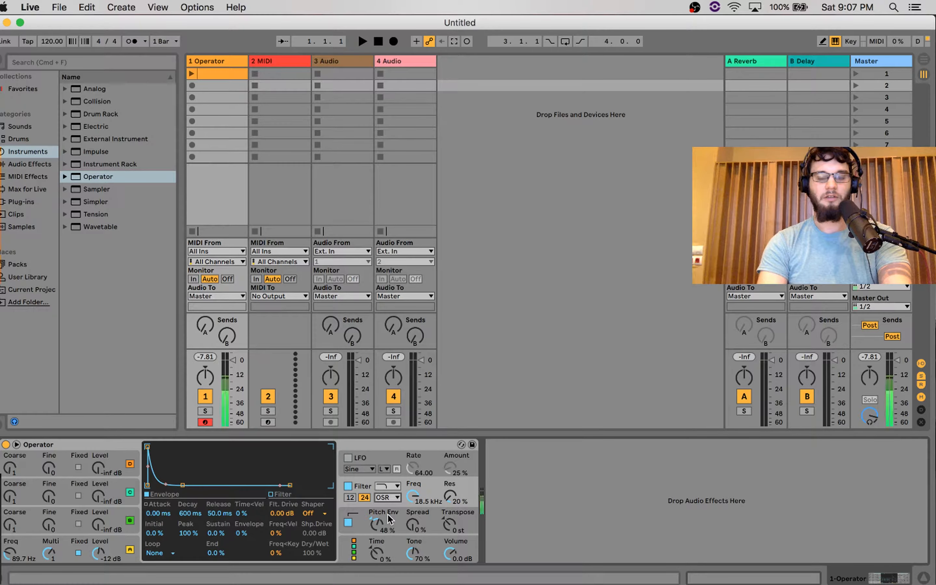
{"action": "left_click_drag", "start_coordinate": [291, 515], "coordinate": [291, 503]}
- Set the filter's shaper to Hard and its drive to about 3.75 dB
{"action": "left_click", "coordinate": [309, 513]}
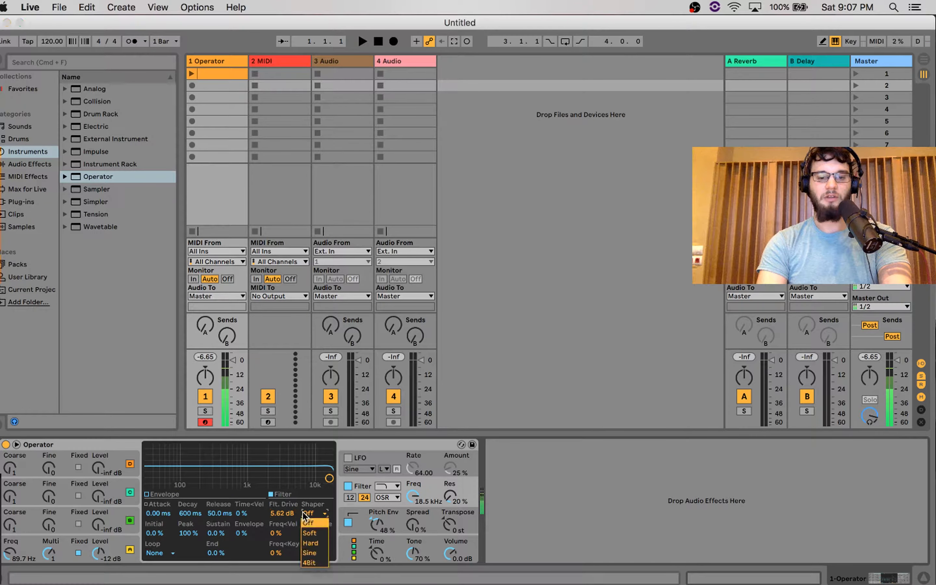
{"action": "left_click", "coordinate": [310, 533]}
{"action": "left_click", "coordinate": [310, 514]}
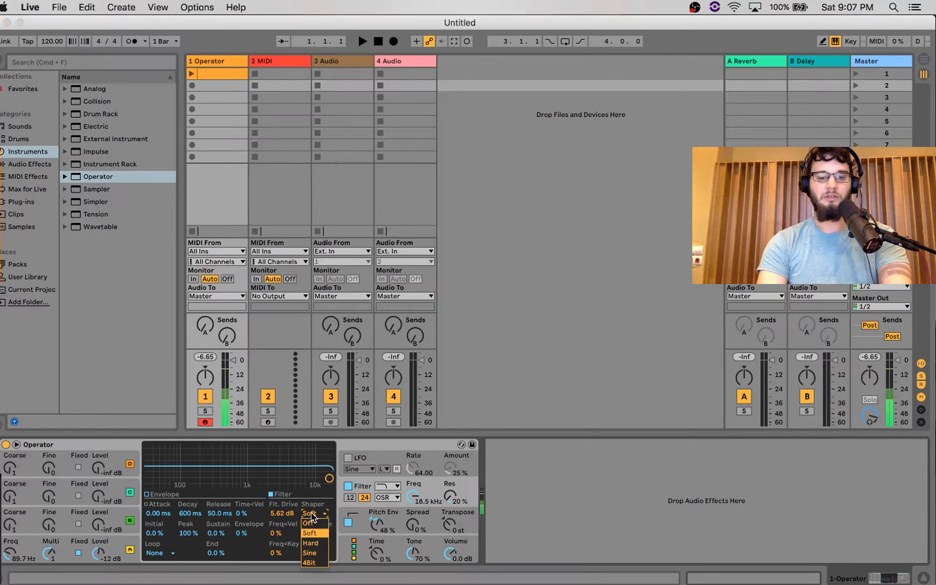
{"action": "left_click", "coordinate": [306, 539]}
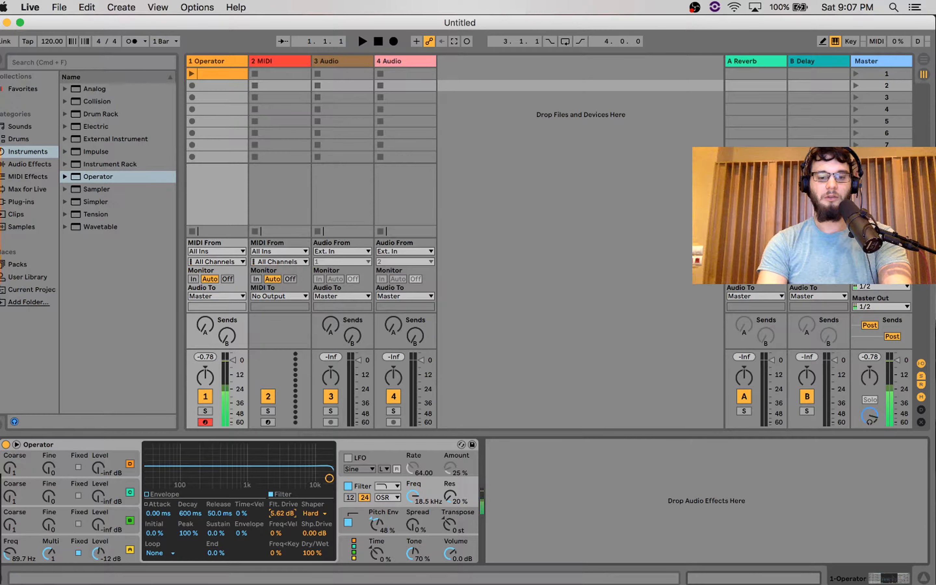
{"action": "left_click_drag", "start_coordinate": [279, 515], "coordinate": [279, 527]}
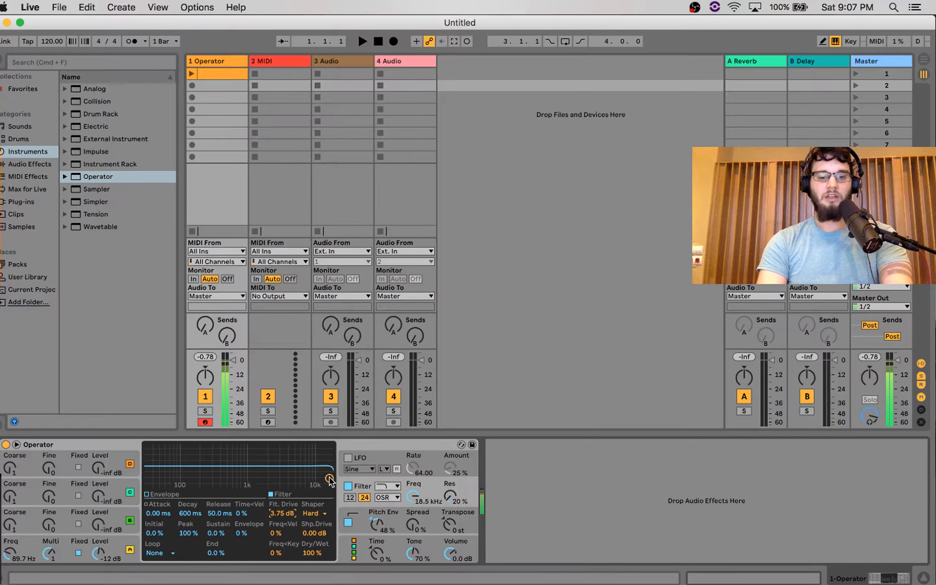
- Set Operator's low-pass filter to a cutoff of about 188 Hz with about 31 % resonance
{"action": "left_click_drag", "start_coordinate": [330, 479], "coordinate": [197, 481]}
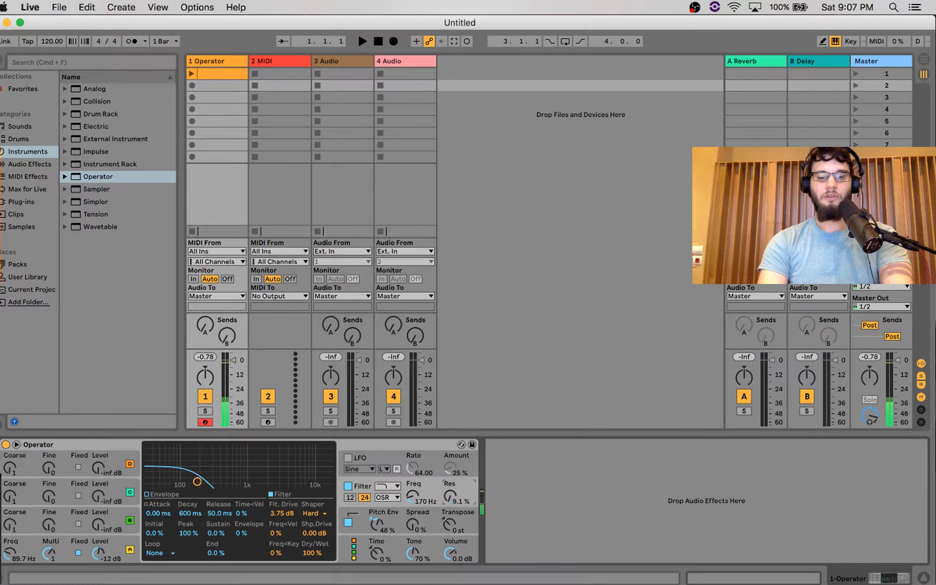
{"action": "left_click_drag", "start_coordinate": [450, 497], "coordinate": [412, 502]}
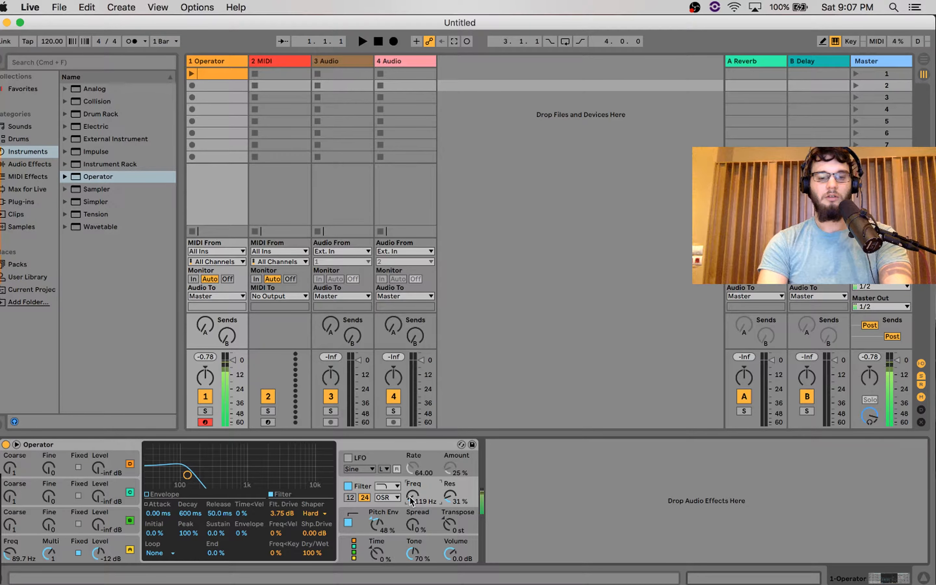
{"action": "left_click_drag", "start_coordinate": [411, 502], "coordinate": [411, 491]}
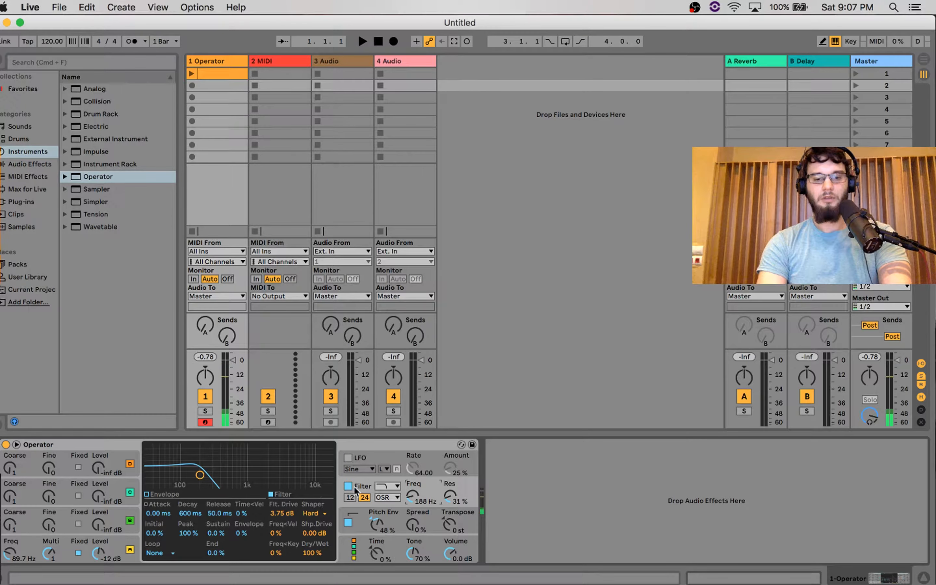
- Reshape oscillator A's volume envelope to a peak of about -5.5 dB and a decay of about 351 ms
{"action": "left_click", "coordinate": [357, 520]}
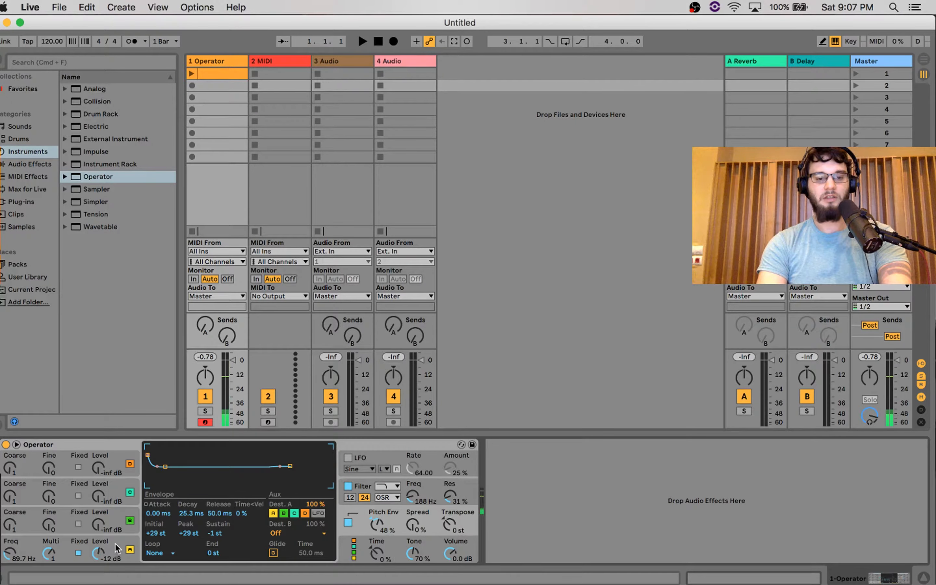
{"action": "left_click", "coordinate": [101, 550]}
{"action": "left_click_drag", "start_coordinate": [149, 452], "coordinate": [148, 458]}
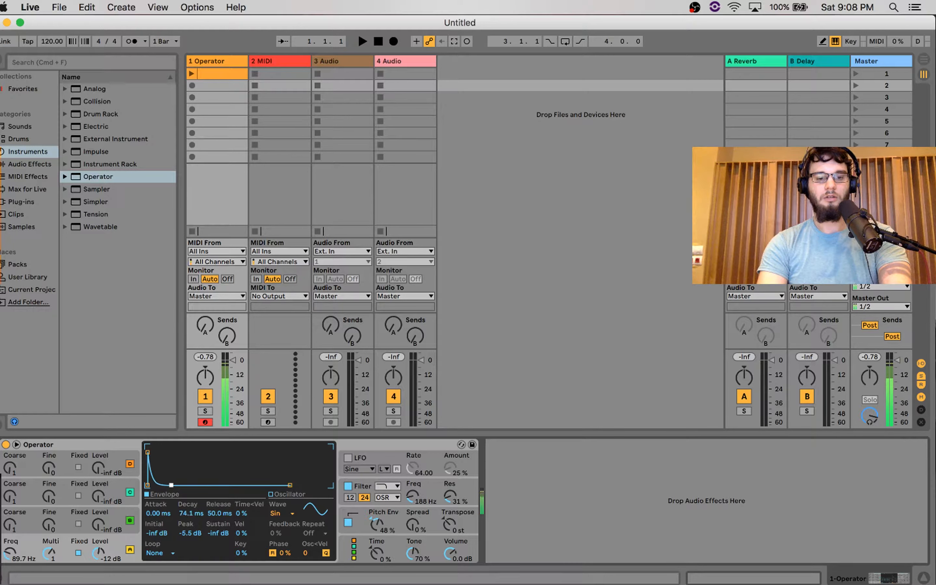
{"action": "left_click_drag", "start_coordinate": [177, 485], "coordinate": [178, 485]}
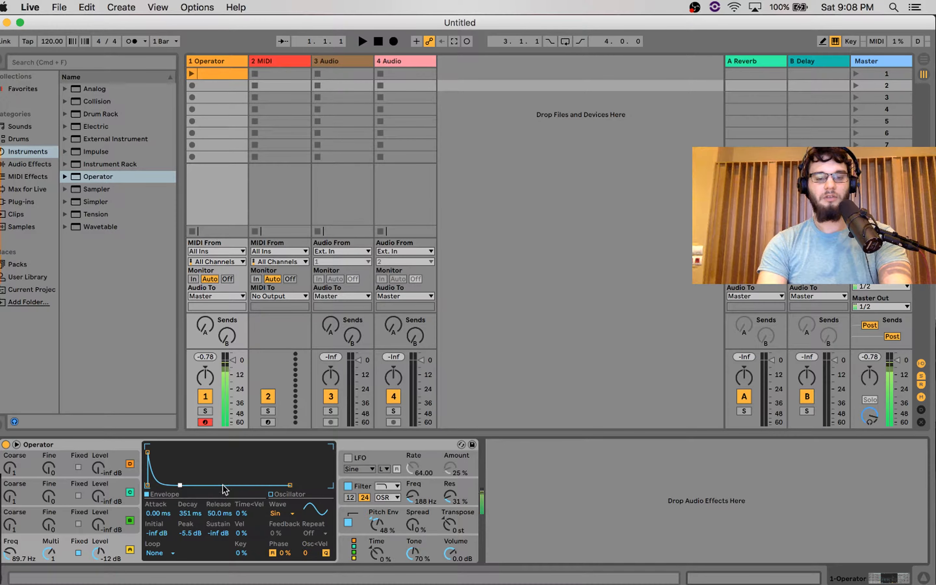
- Set the filter cutoff to about 219 Hz and Operator's spread to 22 %
{"action": "left_click", "coordinate": [419, 488]}
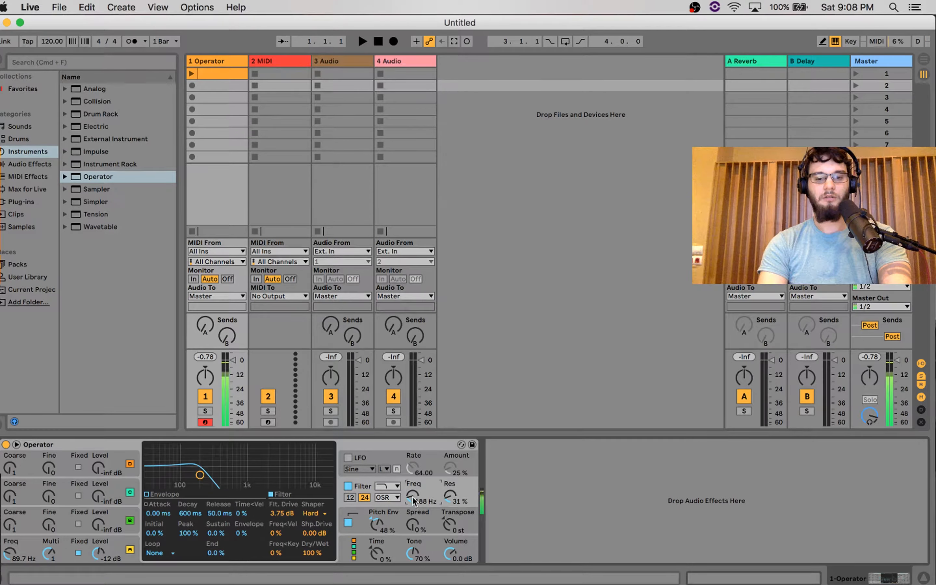
{"action": "left_click_drag", "start_coordinate": [413, 496], "coordinate": [412, 493]}
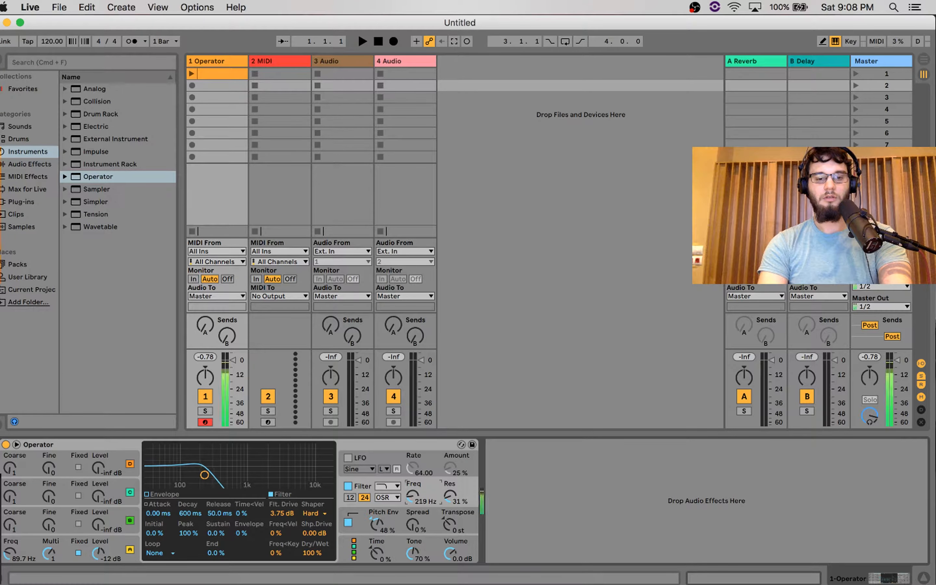
{"action": "left_click", "coordinate": [395, 513]}
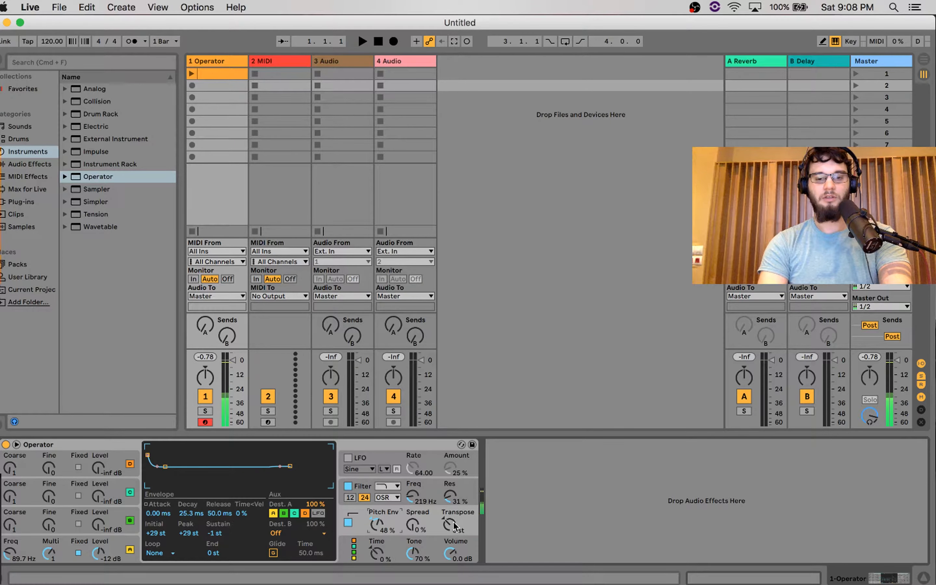
{"action": "left_click_drag", "start_coordinate": [412, 524], "coordinate": [413, 520]}
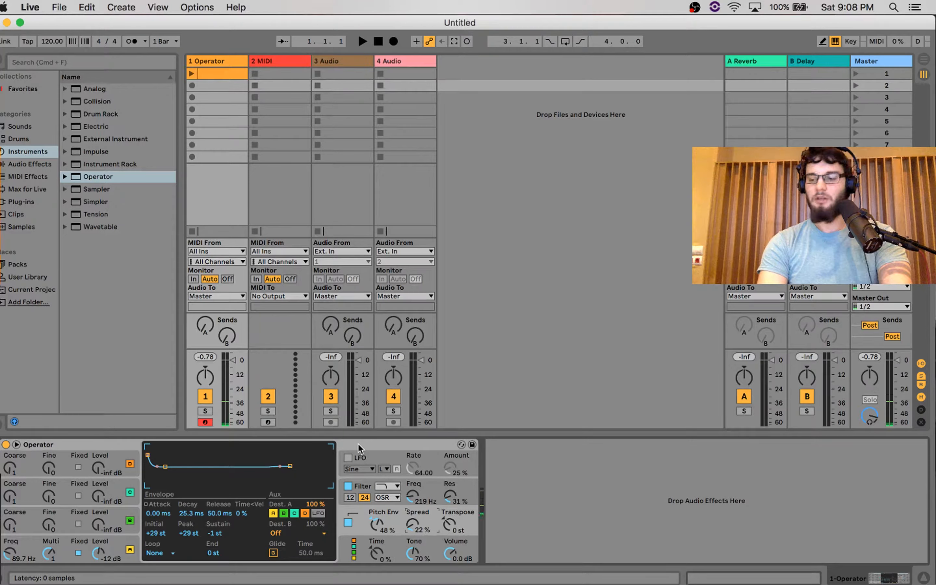
- Add a Saturator audio effect after Operator on the first track
{"action": "left_click", "coordinate": [511, 464]}
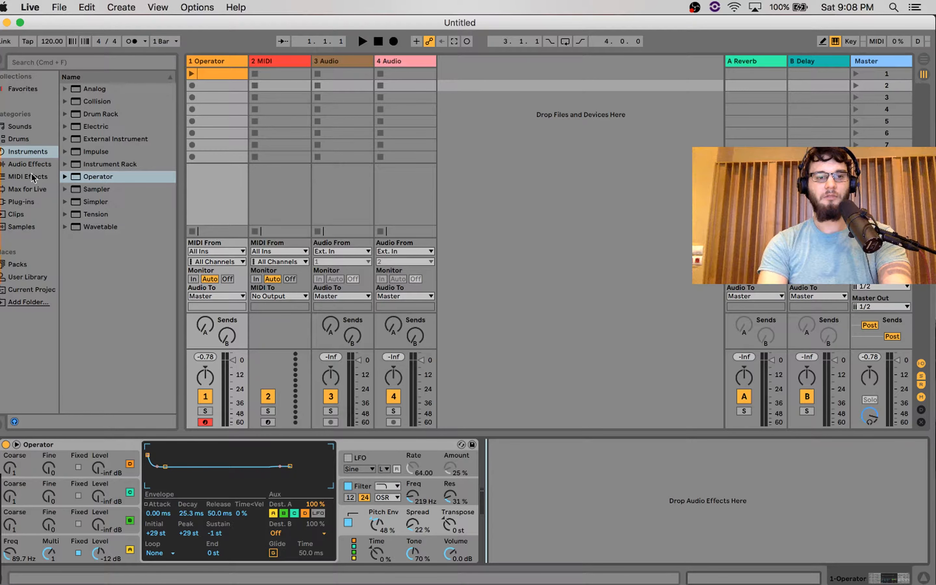
{"action": "left_click", "coordinate": [21, 164]}
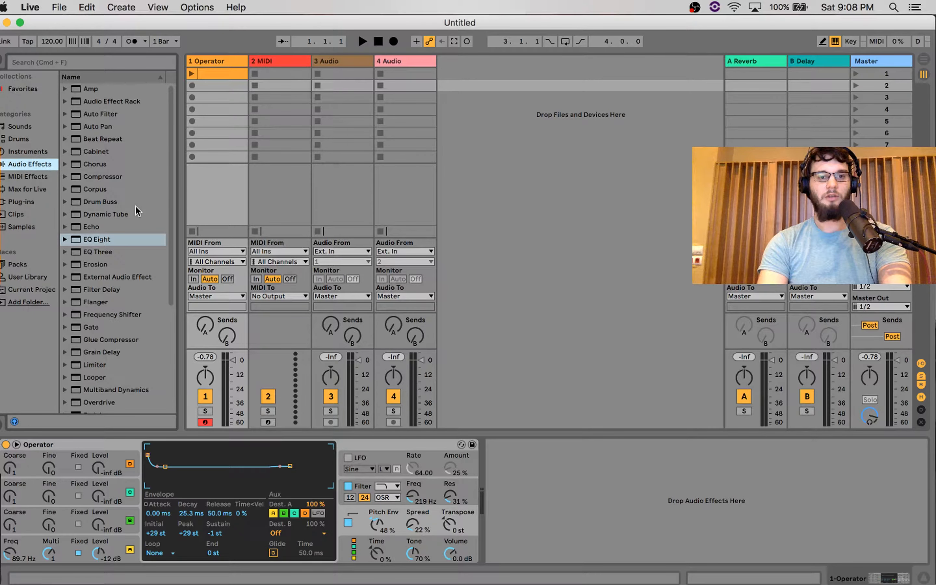
{"action": "scroll", "coordinate": [125, 147], "scroll_direction": "down", "scroll_amount": 5}
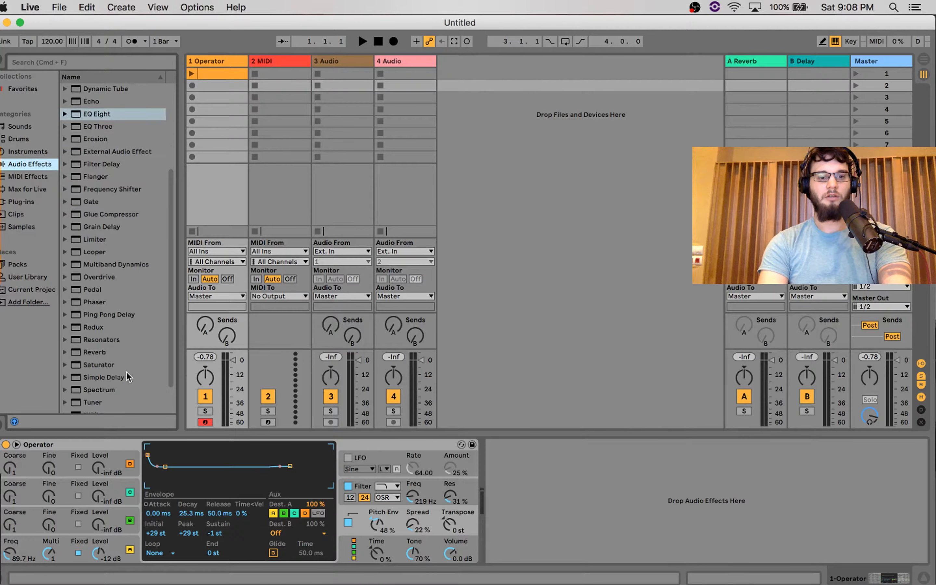
{"action": "double_click", "coordinate": [110, 366]}
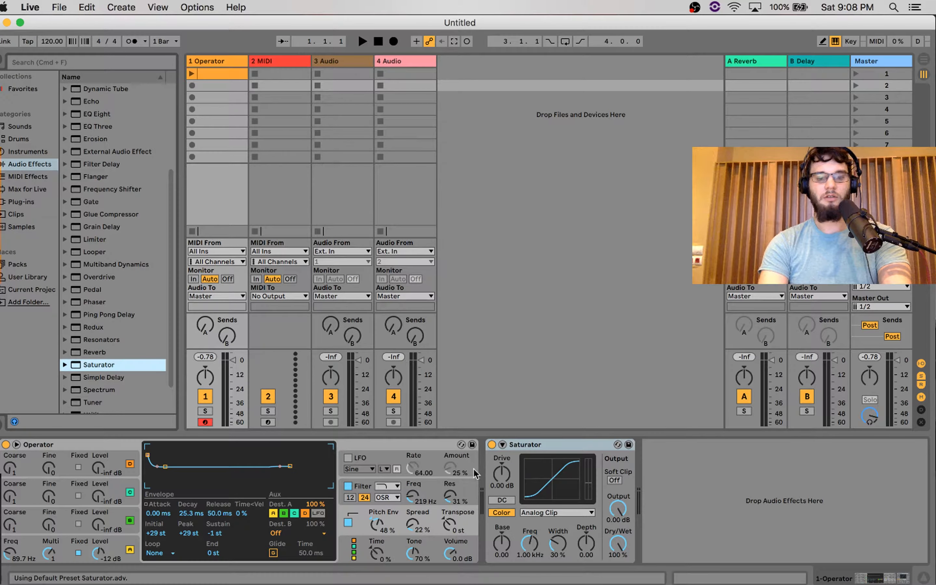
- Set the Saturator's drive to about 5.14 dB and its base to 2.86 while playing the kick
{"action": "key", "text": "a"}
{"action": "mouse_move", "coordinate": [511, 473]}
{"action": "left_mouse_down"}
{"action": "mouse_move", "coordinate": [512, 461]}
{"action": "mouse_move", "coordinate": [505, 467]}
{"action": "left_mouse_up"}
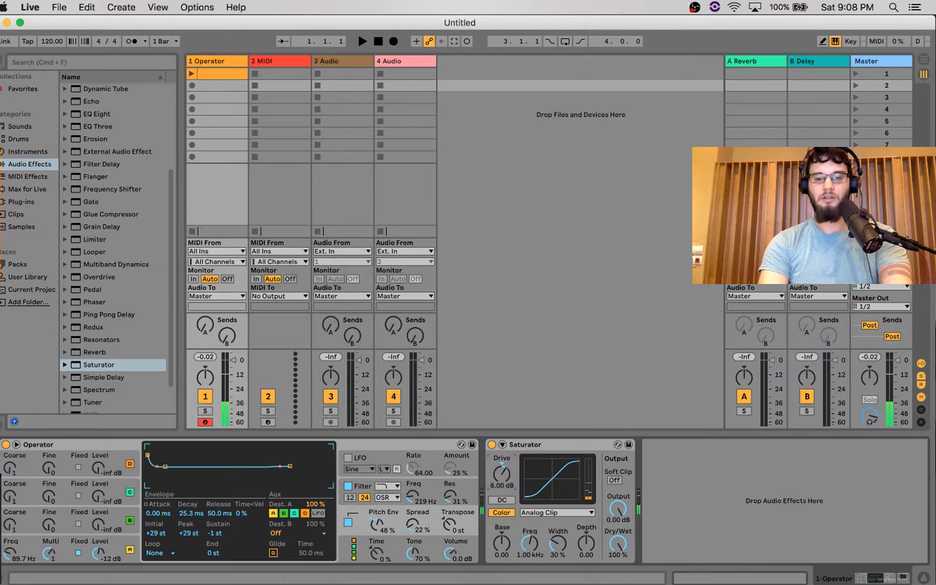
{"action": "key", "text": "a"}
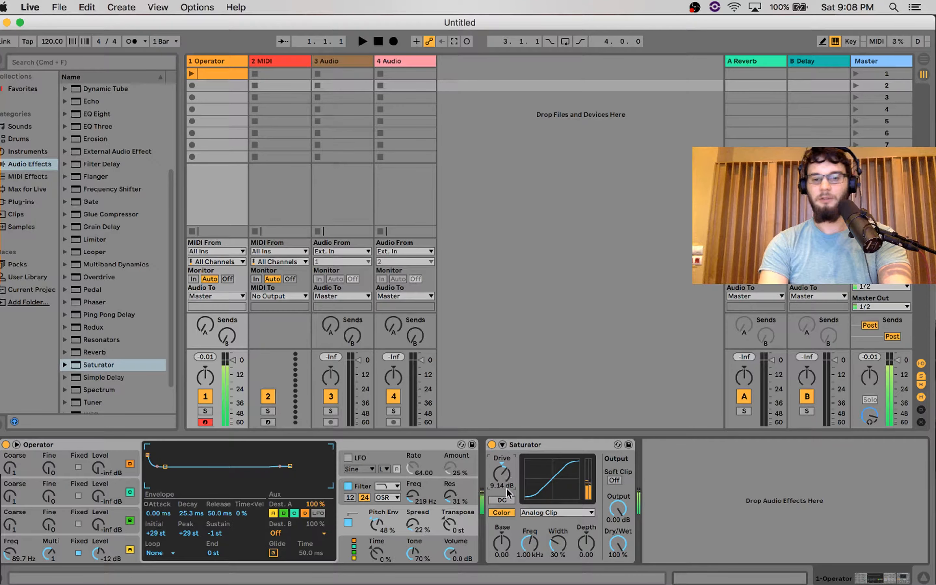
{"action": "mouse_move", "coordinate": [504, 543]}
{"action": "left_mouse_down"}
{"action": "mouse_move", "coordinate": [504, 533]}
{"action": "mouse_move", "coordinate": [504, 551]}
{"action": "mouse_move", "coordinate": [502, 540]}
{"action": "left_mouse_up"}
{"action": "left_click_drag", "start_coordinate": [502, 474], "coordinate": [502, 488]}
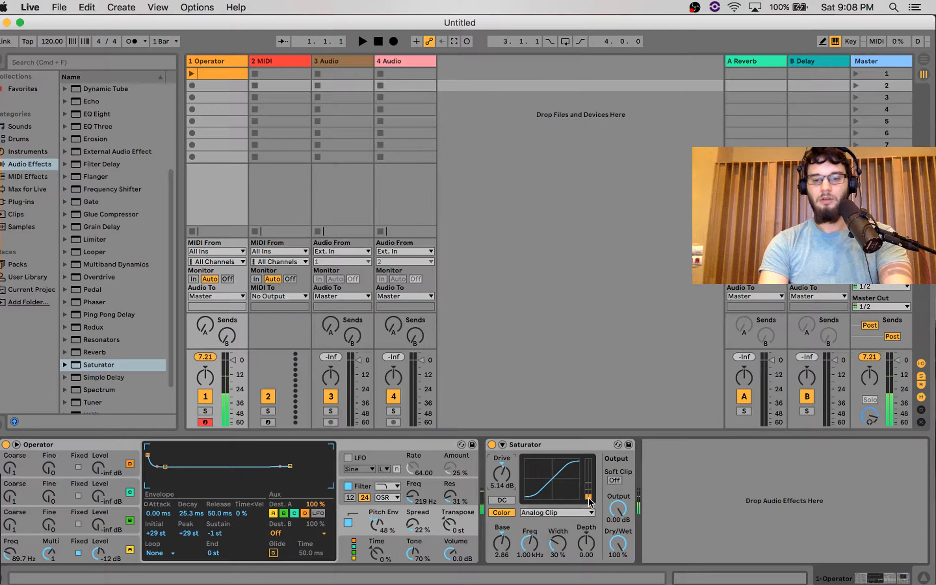
- Try the Hard Curve type in the Saturator and return it to Analog Clip
{"action": "left_click", "coordinate": [576, 510]}
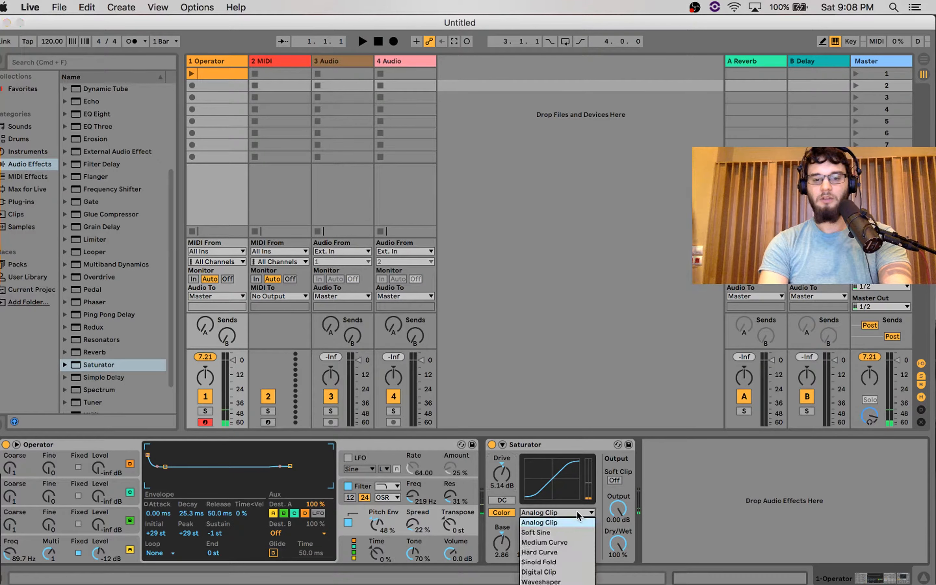
{"action": "left_click", "coordinate": [560, 548]}
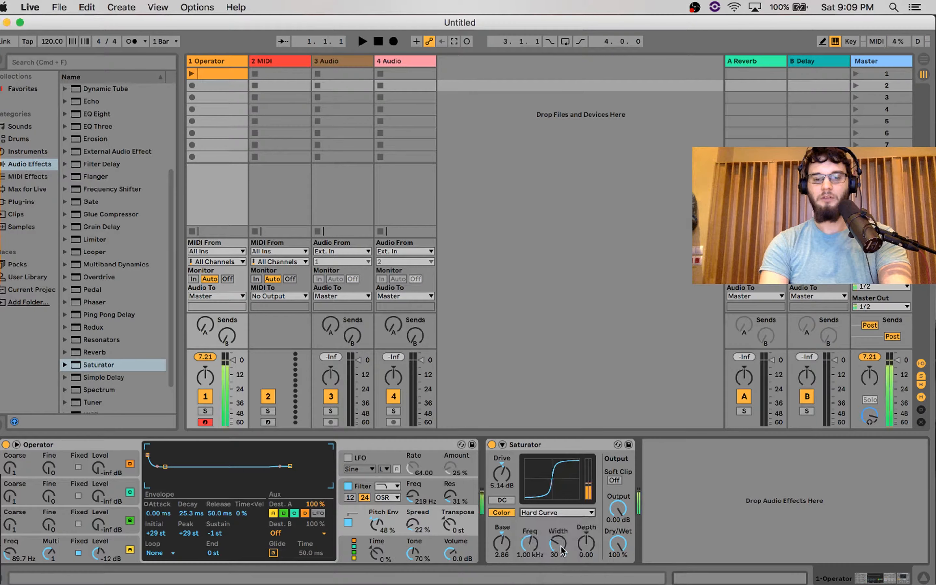
{"action": "left_click", "coordinate": [555, 514]}
{"action": "left_click", "coordinate": [553, 520]}
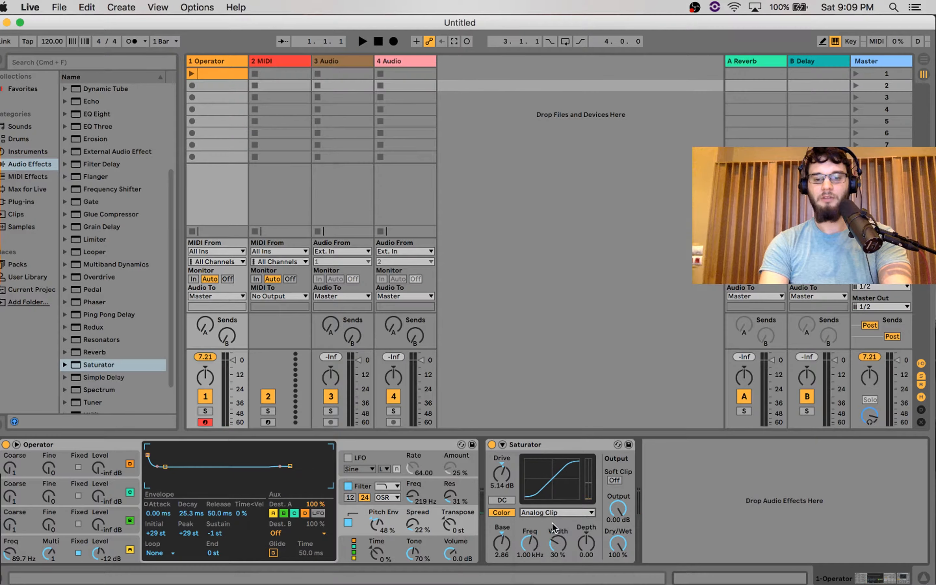
- Enable the Saturator's Soft Clip and set its dry/wet mix to about 55.6 %
{"action": "left_click", "coordinate": [614, 480]}
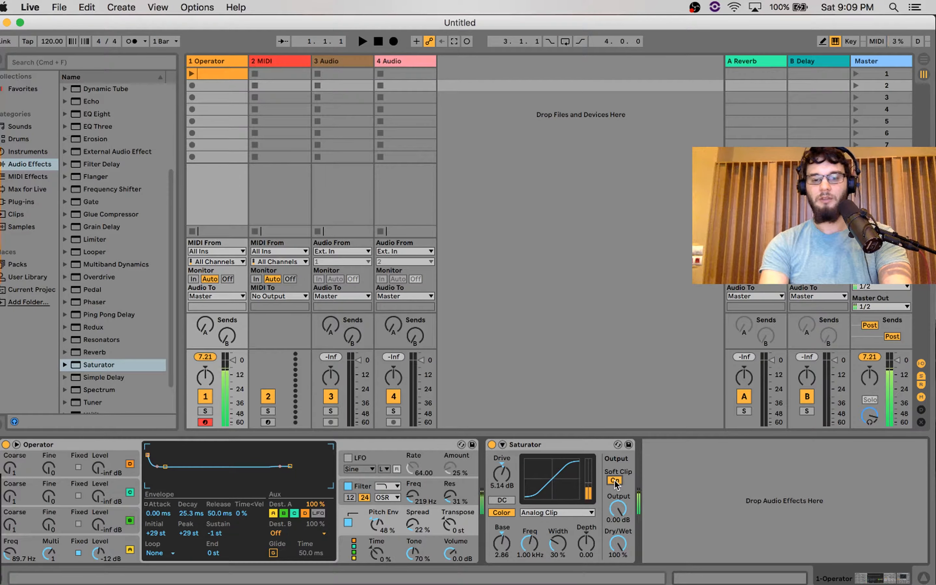
{"action": "left_click_drag", "start_coordinate": [619, 543], "coordinate": [618, 575]}
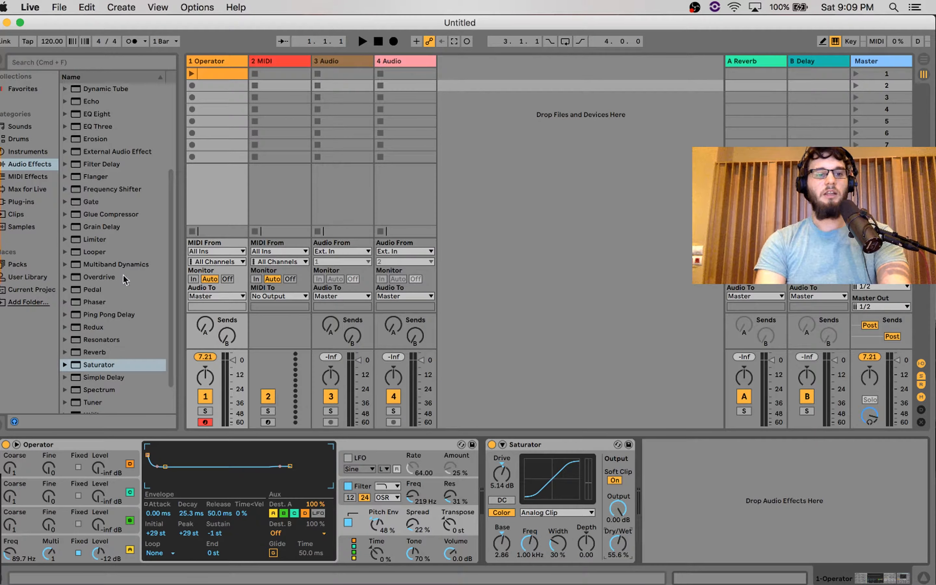
- Add a Glue Compressor after the Saturator
{"action": "scroll", "coordinate": [123, 275], "scroll_direction": "down", "scroll_amount": 3}
{"action": "scroll", "coordinate": [122, 275], "scroll_direction": "up", "scroll_amount": 7}
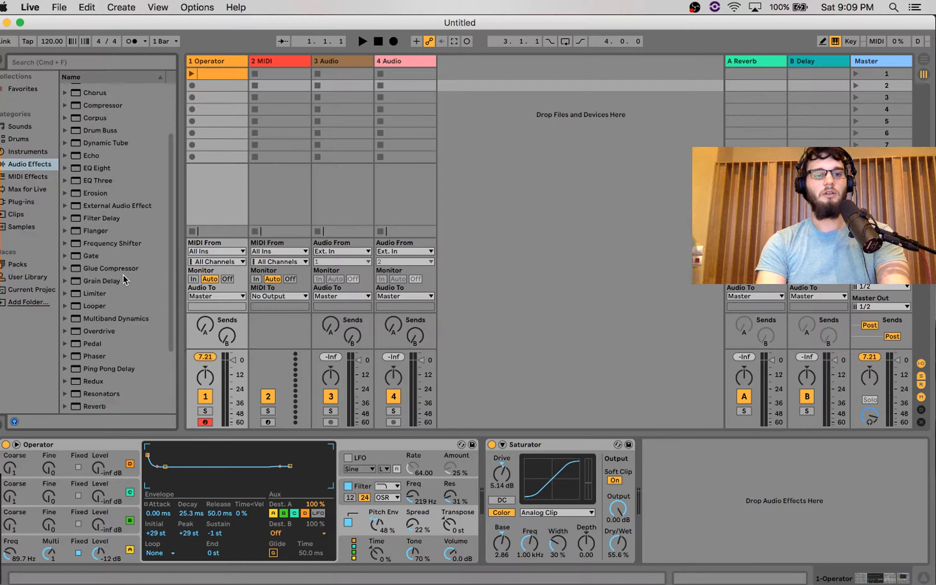
{"action": "double_click", "coordinate": [112, 266]}
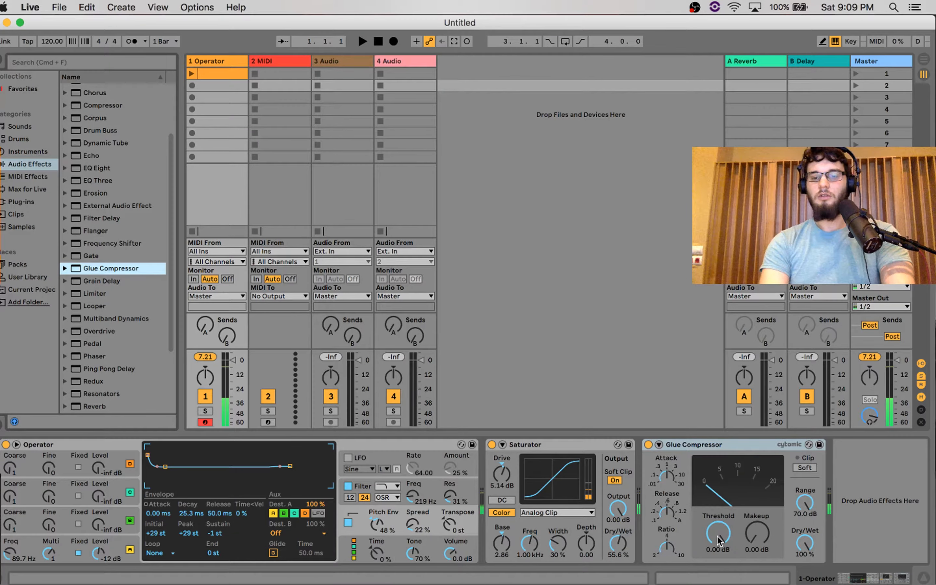
- Set the Glue Compressor's threshold to about -28.9 dB and its makeup gain to about 11.6 dB
{"action": "left_click_drag", "start_coordinate": [718, 540], "coordinate": [717, 568]}
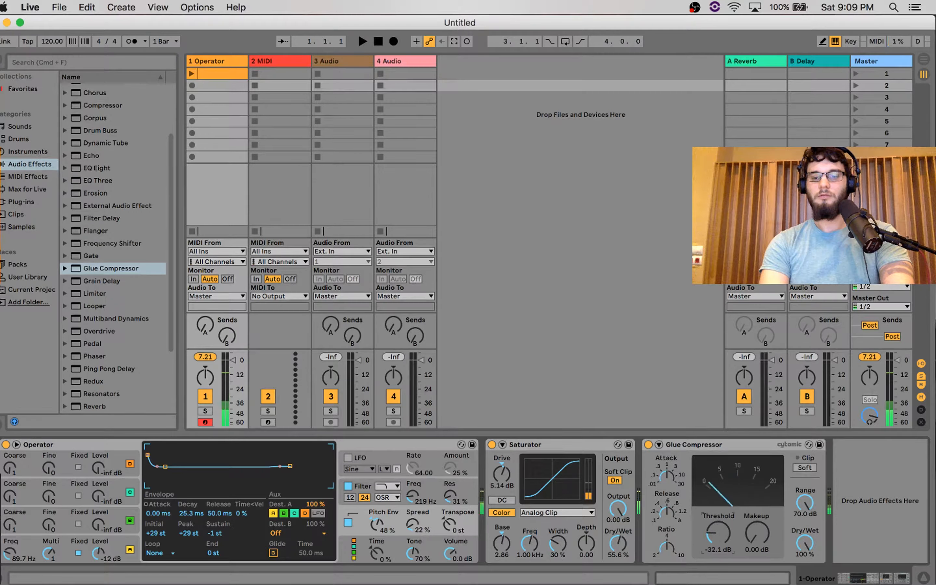
{"action": "left_click_drag", "start_coordinate": [760, 529], "coordinate": [714, 561]}
{"action": "double_click", "coordinate": [712, 533]}
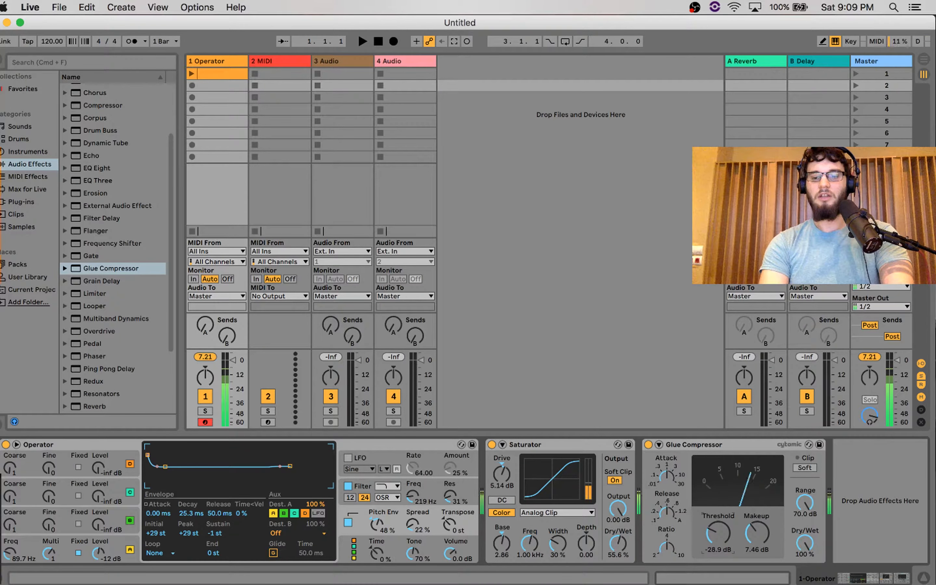
{"action": "left_click_drag", "start_coordinate": [757, 533], "coordinate": [757, 530]}
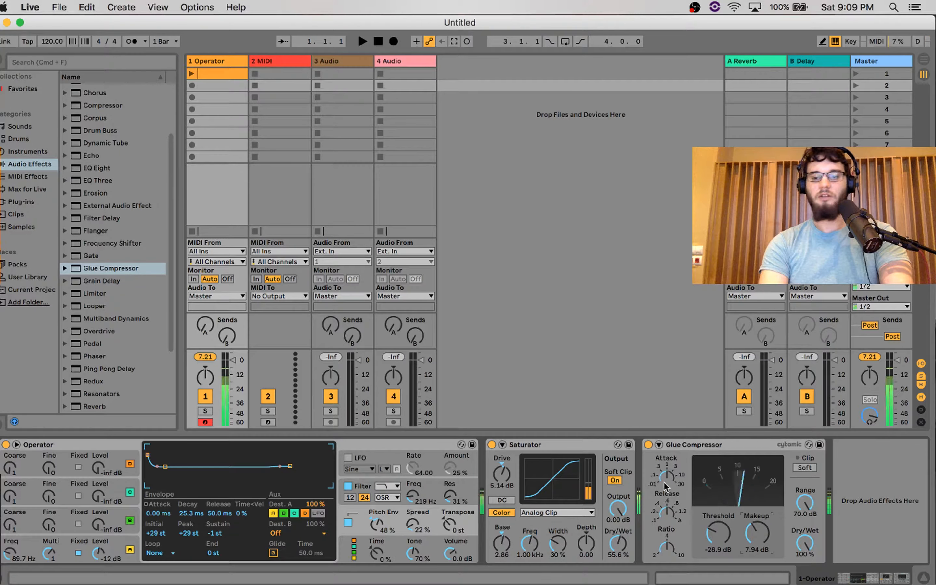
{"action": "left_click_drag", "start_coordinate": [753, 536], "coordinate": [752, 524]}
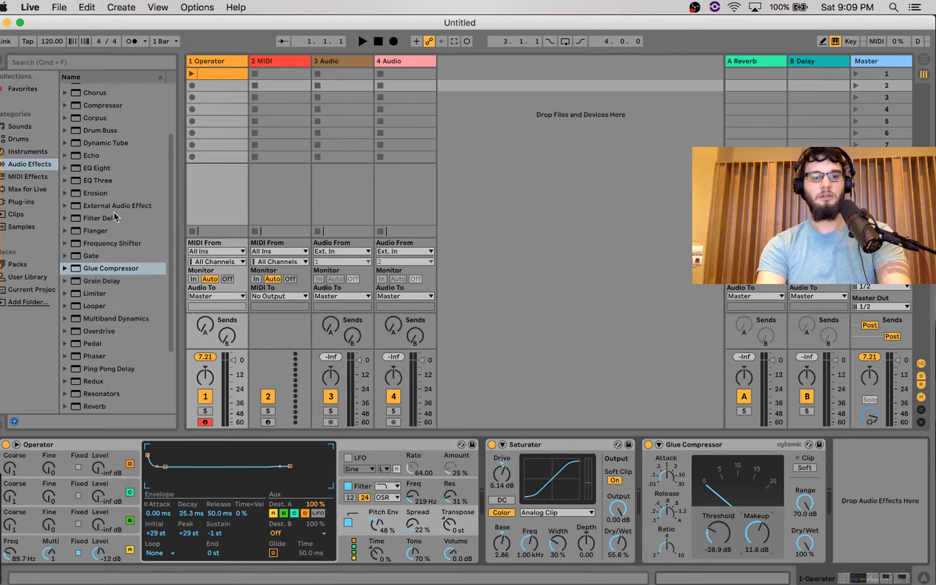
- Add a Multiband Dynamics effect after the Glue Compressor
{"action": "scroll", "coordinate": [114, 217], "scroll_direction": "down", "scroll_amount": 5}
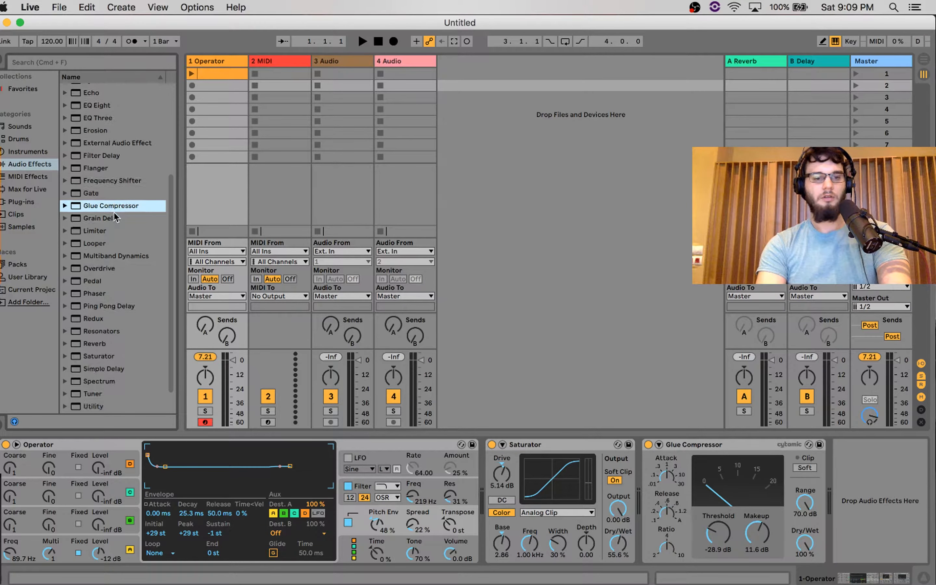
{"action": "scroll", "coordinate": [115, 217], "scroll_direction": "down", "scroll_amount": 2}
{"action": "scroll", "coordinate": [114, 214], "scroll_direction": "up", "scroll_amount": 1}
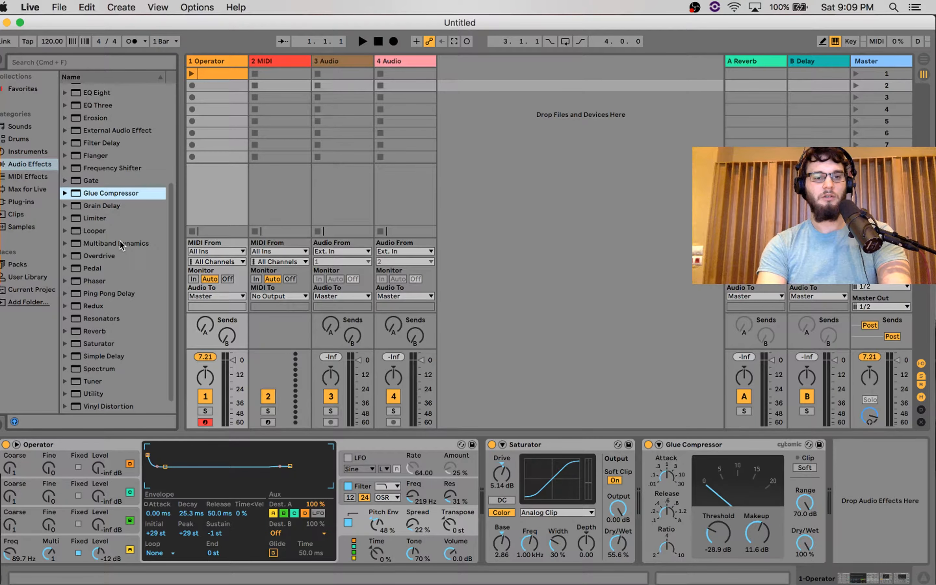
{"action": "scroll", "coordinate": [120, 241], "scroll_direction": "up", "scroll_amount": 1}
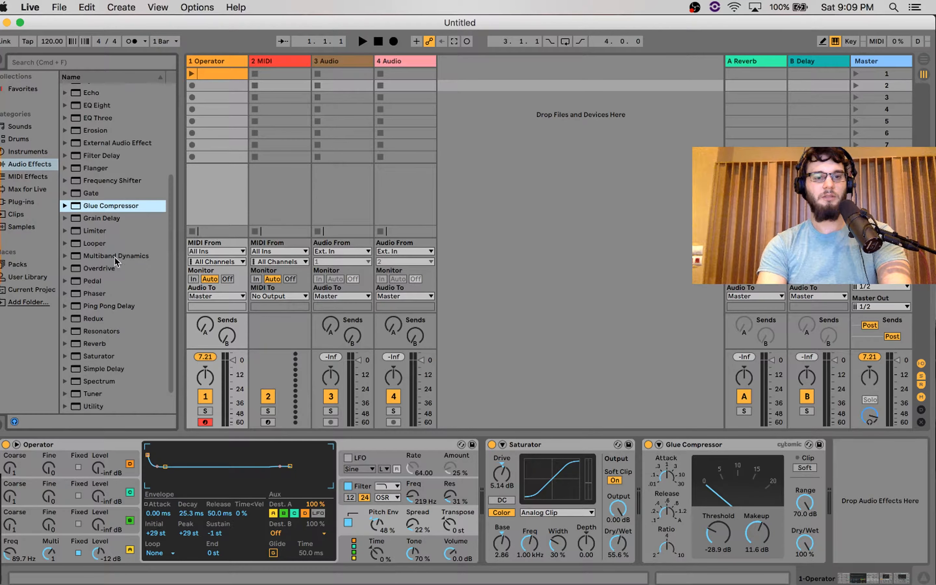
{"action": "double_click", "coordinate": [115, 258]}
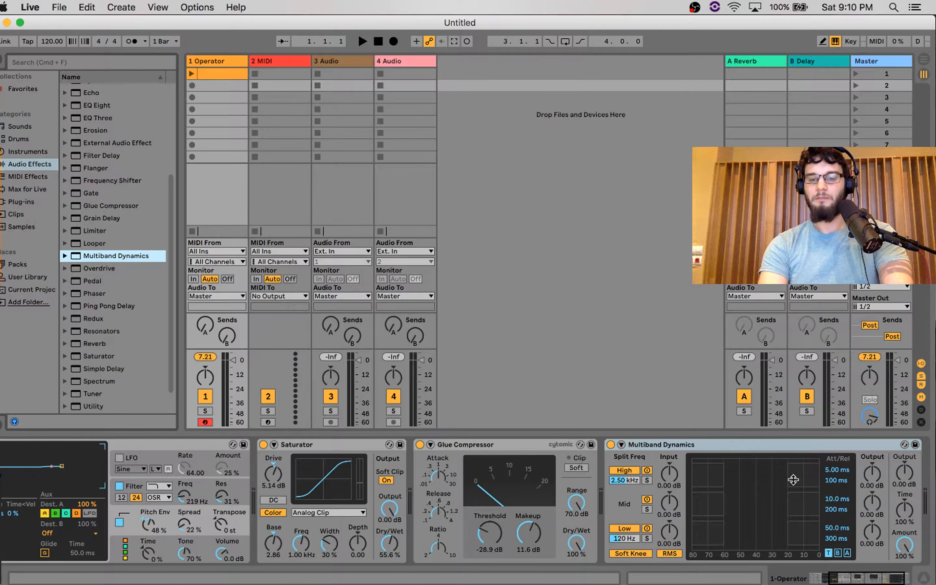
- Compress the high and mid bands with thresholds around -40 dB and -45 dB, setting their outputs to about -1.70 dB and 15.5 dB
{"action": "left_click_drag", "start_coordinate": [793, 480], "coordinate": [794, 476]}
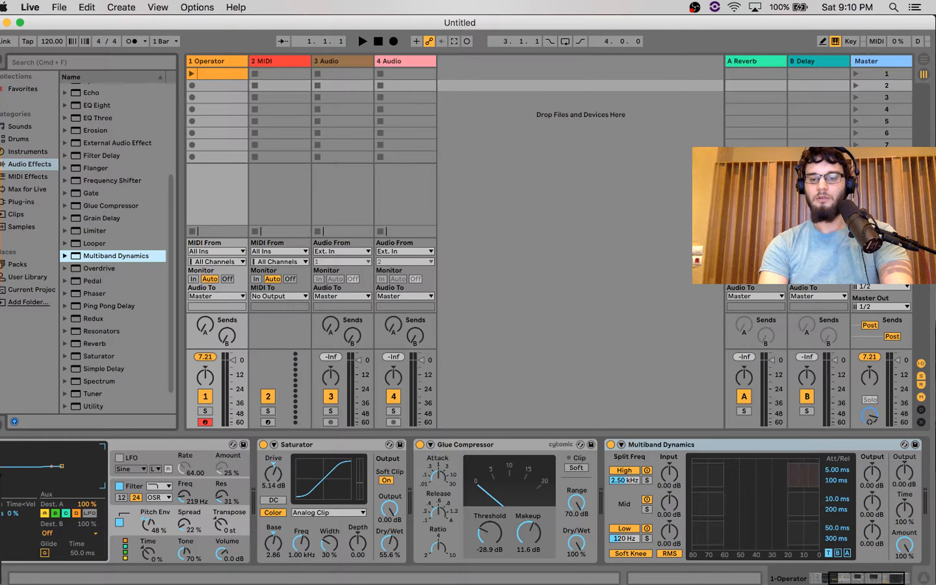
{"action": "left_click", "coordinate": [875, 476]}
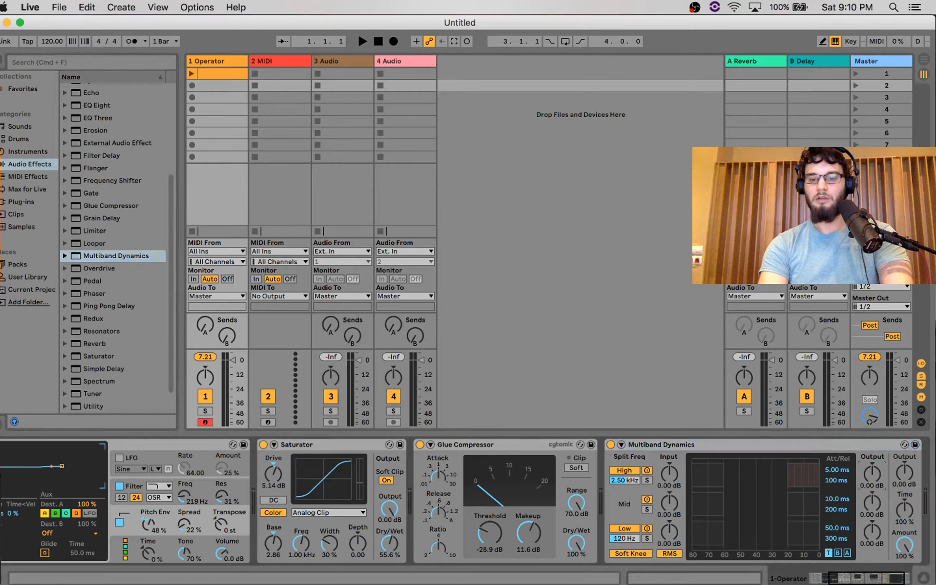
{"action": "left_click_drag", "start_coordinate": [787, 473], "coordinate": [755, 473]}
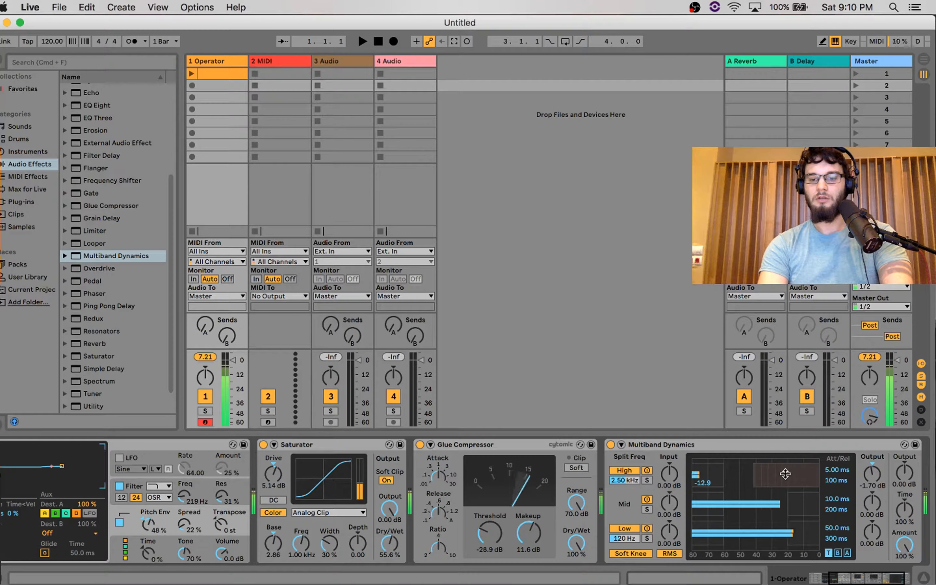
{"action": "left_click_drag", "start_coordinate": [790, 502], "coordinate": [742, 503]}
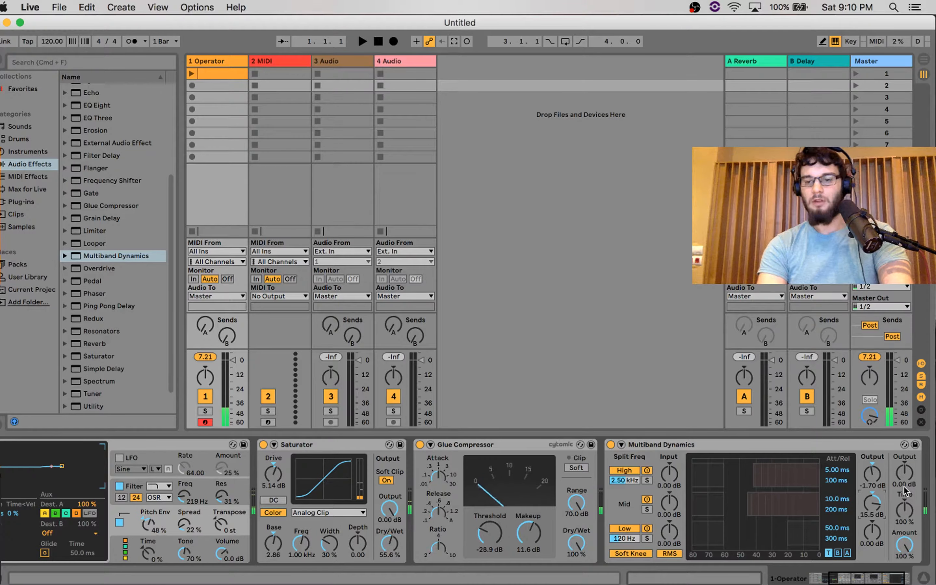
- Set the Multiband Dynamics' overall output to about 3.40 dB, its low-band output to about 11.5 dB and its amount to 61 %
{"action": "left_click_drag", "start_coordinate": [903, 479], "coordinate": [904, 467]}
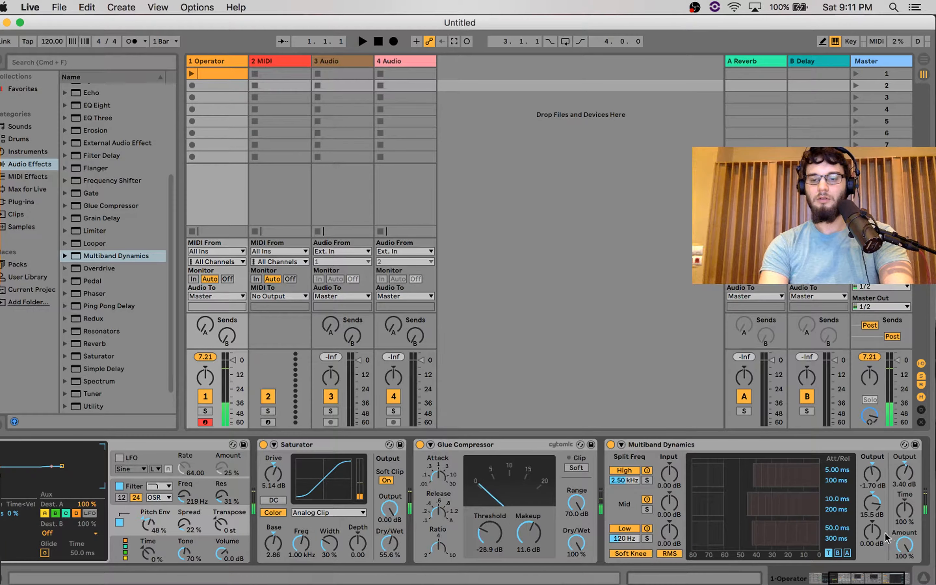
{"action": "left_click_drag", "start_coordinate": [873, 533], "coordinate": [872, 530]}
{"action": "left_click_drag", "start_coordinate": [872, 532], "coordinate": [872, 522]}
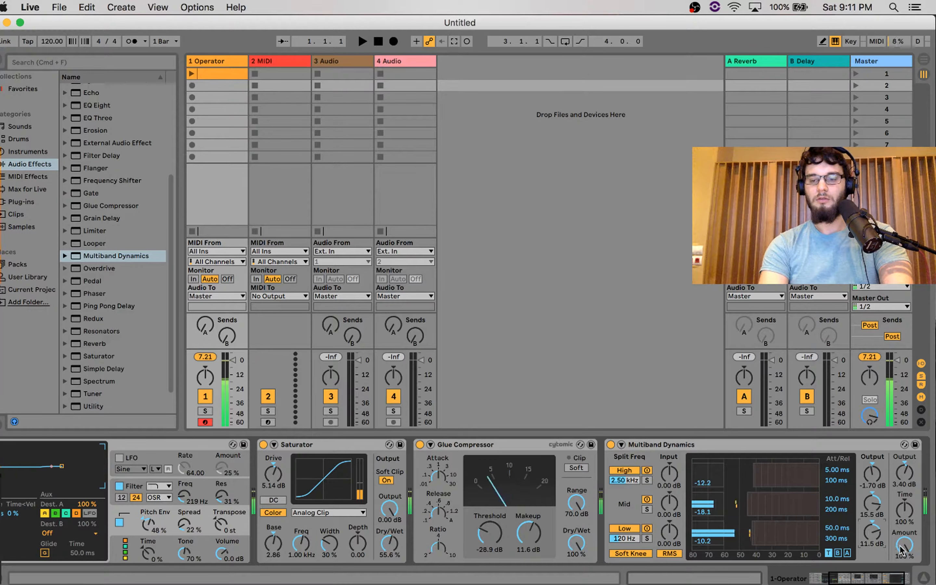
{"action": "mouse_move", "coordinate": [900, 548]}
{"action": "left_mouse_down"}
{"action": "mouse_move", "coordinate": [899, 556]}
{"action": "mouse_move", "coordinate": [901, 549]}
{"action": "left_mouse_up"}
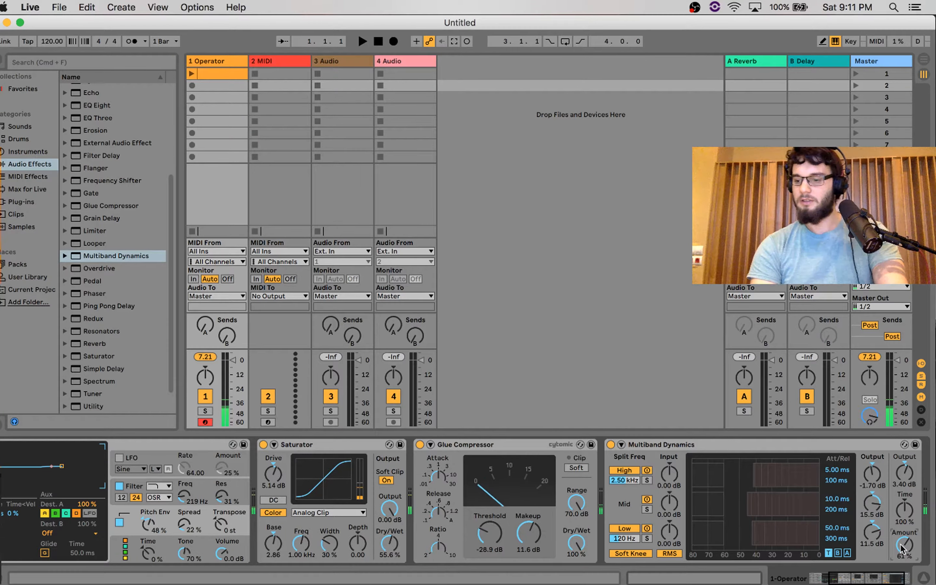
{"action": "key", "text": "space"}
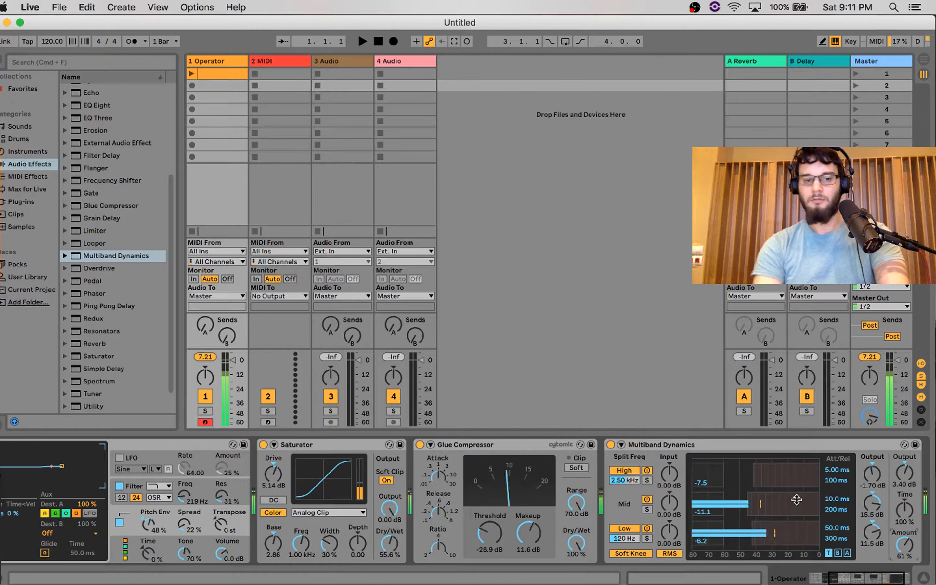
- Set Operator's oscillator A to about 86.9 Hz and its pitch envelope to about 17.6 ms decay and -16 st sustain
{"action": "scroll", "coordinate": [287, 510], "scroll_direction": "left", "scroll_amount": 5}
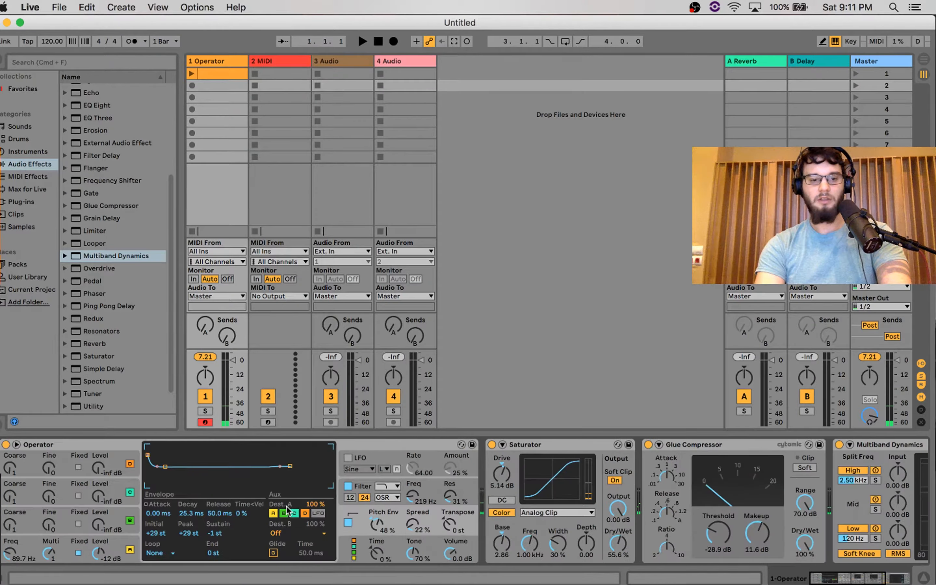
{"action": "left_click", "coordinate": [10, 552]}
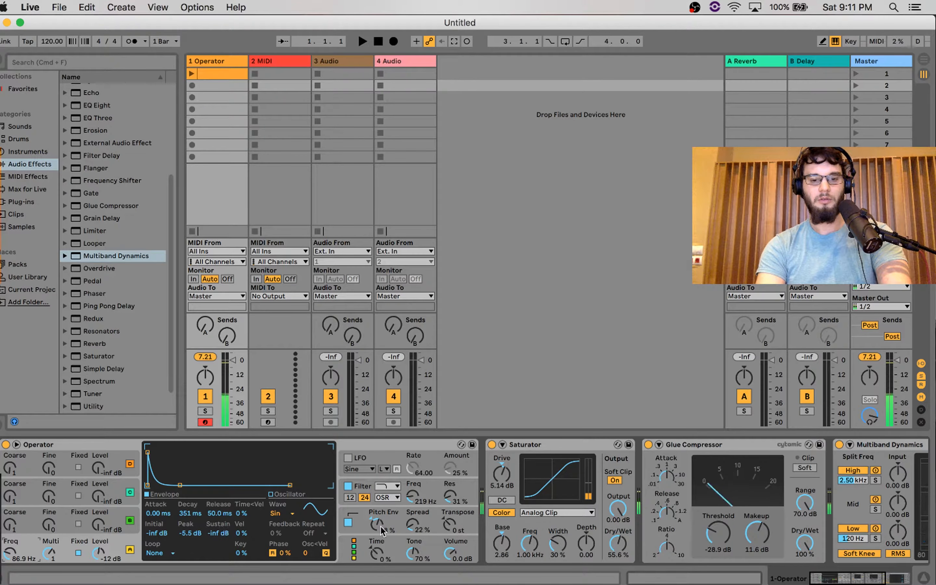
{"action": "left_click", "coordinate": [392, 524]}
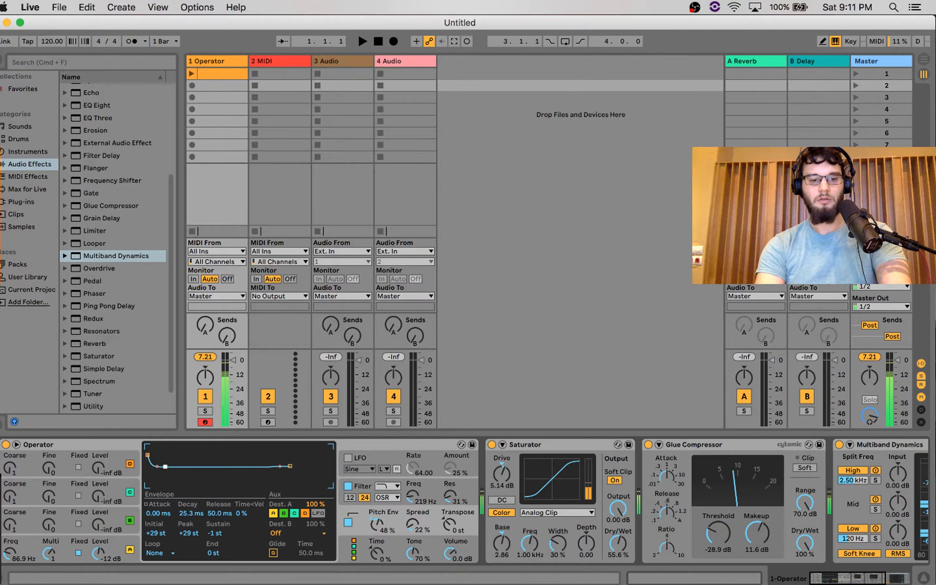
{"action": "left_click_drag", "start_coordinate": [191, 466], "coordinate": [165, 476]}
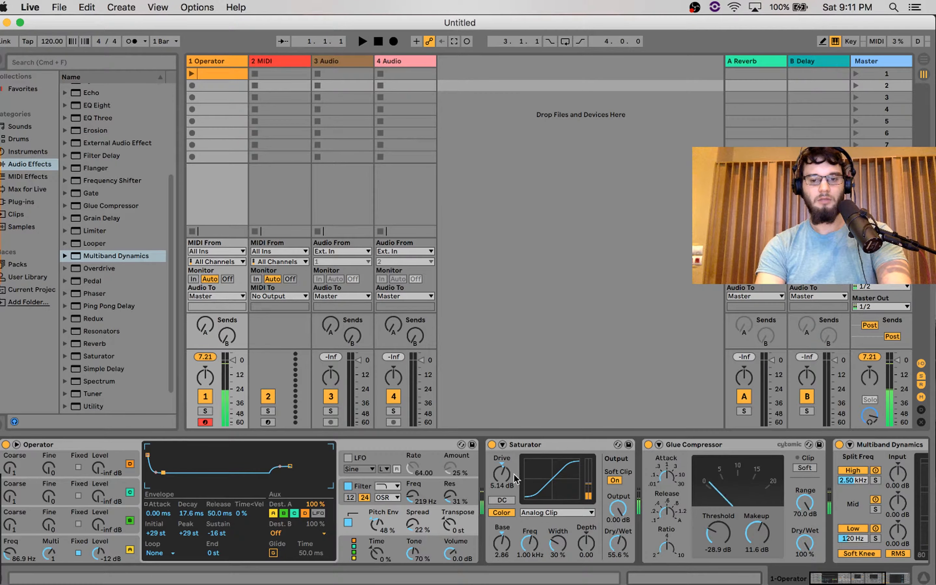
- Add an EQ Eight after the Multiband Dynamics and set its band 1 to about -11.5 dB at 18.2 Hz
{"action": "scroll", "coordinate": [626, 491], "scroll_direction": "right", "scroll_amount": 5}
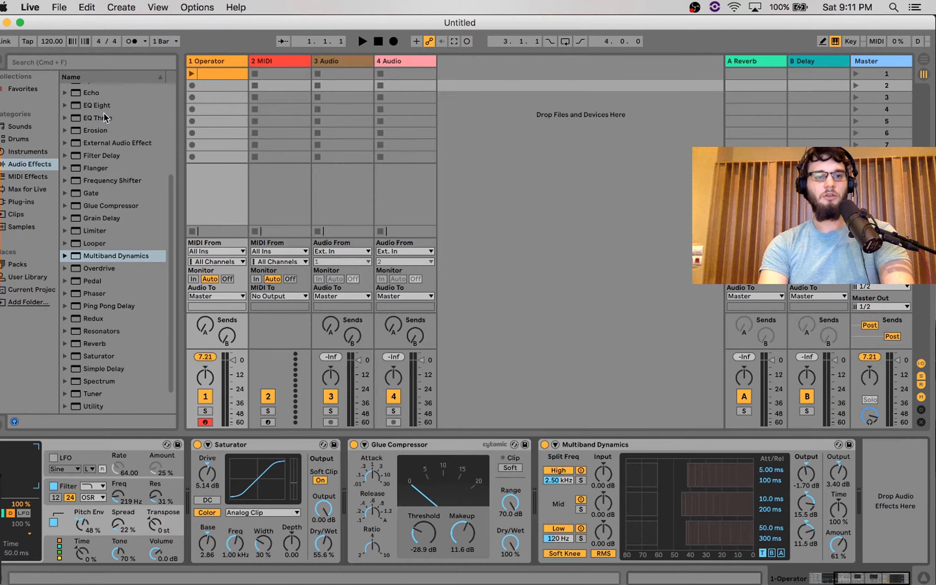
{"action": "double_click", "coordinate": [97, 105]}
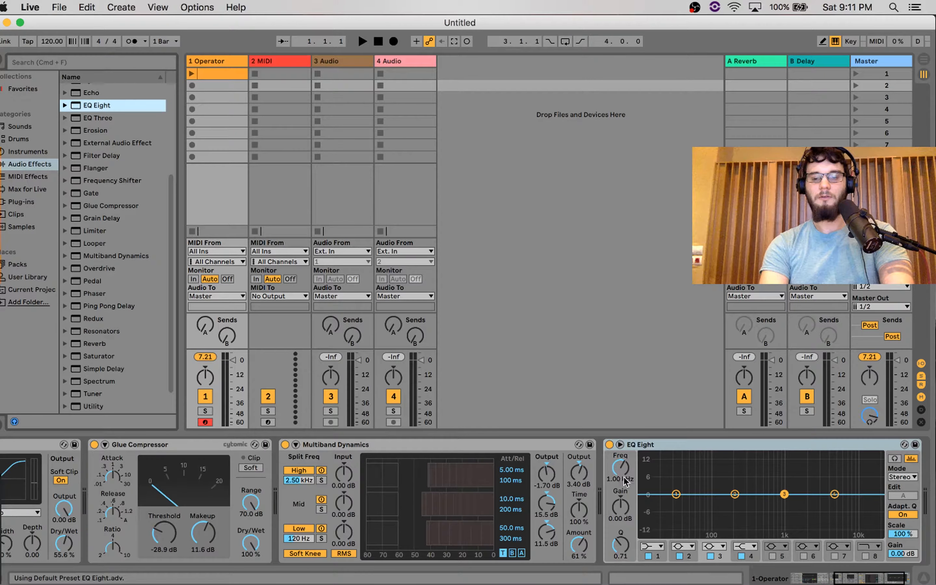
{"action": "left_click", "coordinate": [676, 494]}
{"action": "left_click_drag", "start_coordinate": [676, 494], "coordinate": [662, 524]}
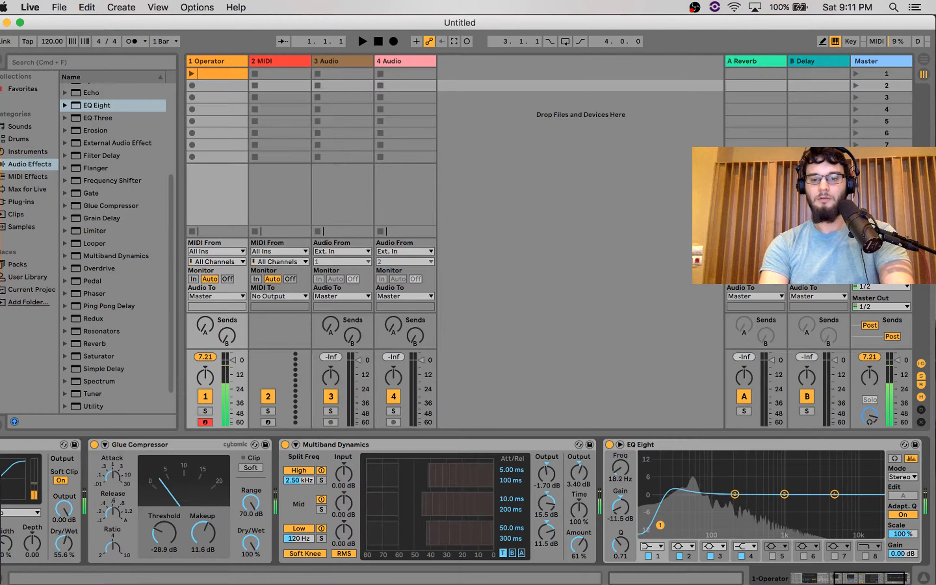
- Boost EQ band 2 about 2.36 dB at 79.1 Hz and band 3 about 1.86 dB at 843 Hz, with band 4 as a high cut near 2 kHz
{"action": "left_click_drag", "start_coordinate": [737, 490], "coordinate": [707, 484]}
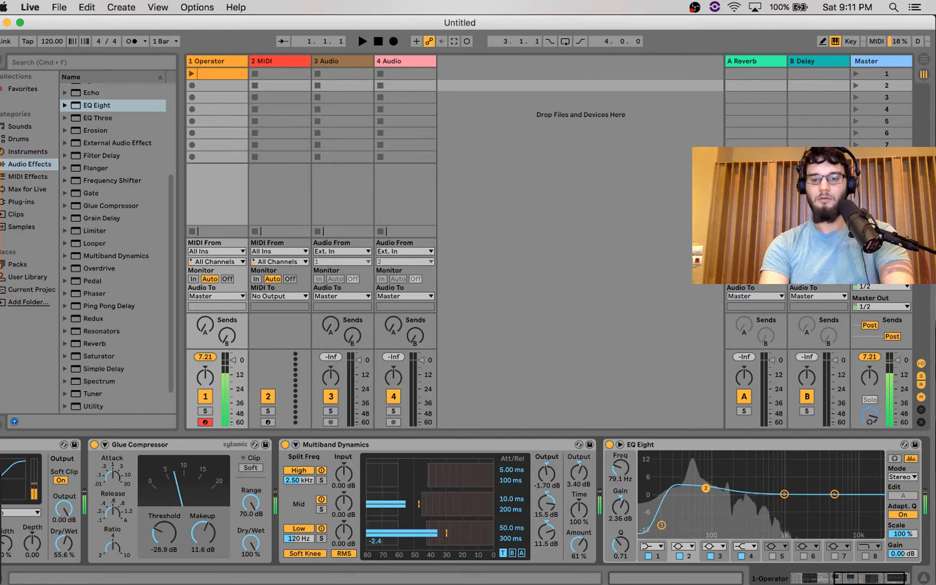
{"action": "left_click", "coordinate": [742, 546]}
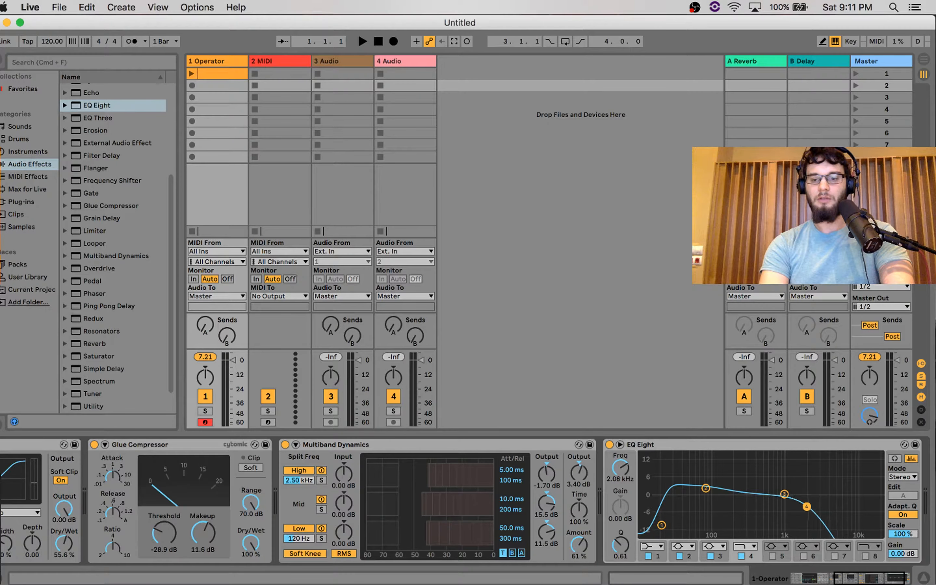
{"action": "left_click_drag", "start_coordinate": [806, 506], "coordinate": [780, 489]}
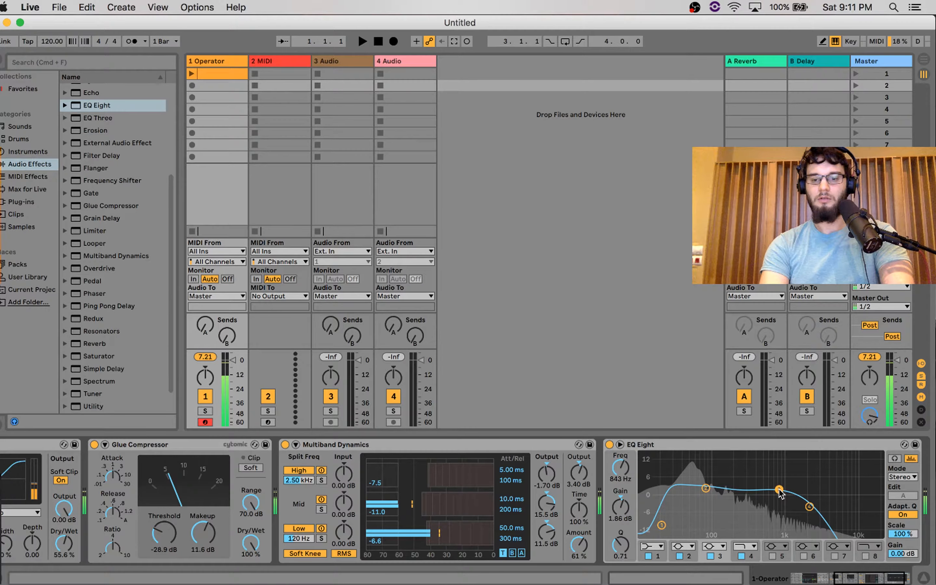
- Readjust EQ band 3 to about -2.11 dB at 681 Hz and band 2 to about 3.35 dB at 102 Hz
{"action": "left_click", "coordinate": [706, 488]}
{"action": "left_click_drag", "start_coordinate": [700, 483], "coordinate": [700, 494]}
{"action": "left_click_drag", "start_coordinate": [779, 490], "coordinate": [772, 500]}
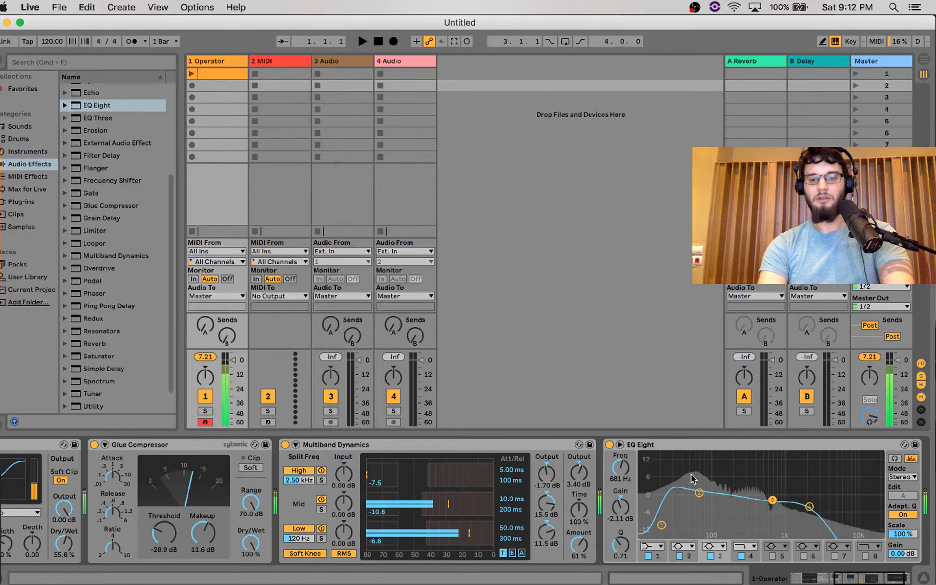
{"action": "left_click", "coordinate": [699, 493]}
{"action": "left_click_drag", "start_coordinate": [706, 487], "coordinate": [713, 489]}
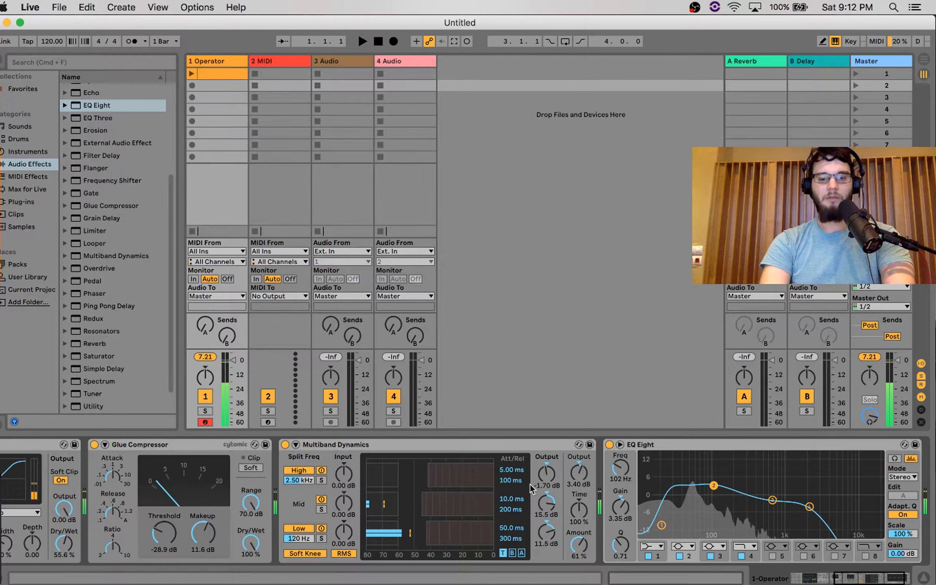
- Add a Drum Buss effect after the EQ Eight
{"action": "mouse_move", "coordinate": [846, 580]}
{"action": "left_mouse_down"}
{"action": "mouse_move", "coordinate": [808, 581]}
{"action": "mouse_move", "coordinate": [858, 582]}
{"action": "left_mouse_up"}
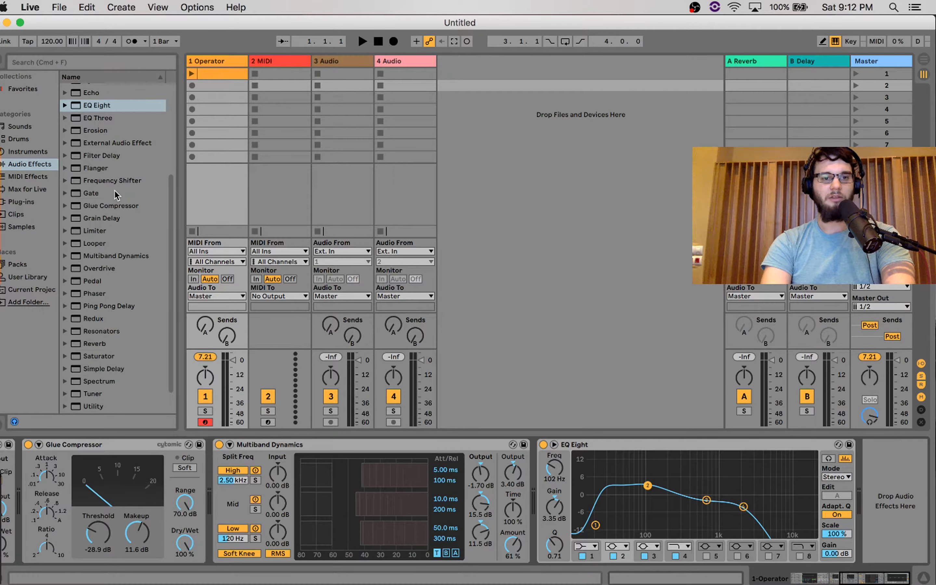
{"action": "scroll", "coordinate": [114, 191], "scroll_direction": "up", "scroll_amount": 5}
{"action": "double_click", "coordinate": [108, 156]}
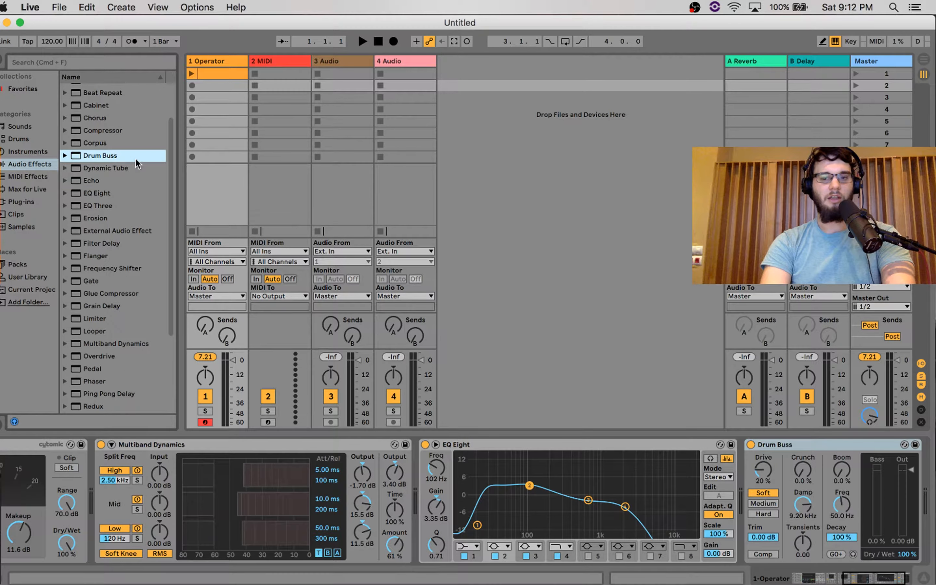
- Raise the Drum Buss's Crunch to about 51 % and its Boom to about 50 %
{"action": "left_click", "coordinate": [819, 479]}
{"action": "left_click_drag", "start_coordinate": [805, 472], "coordinate": [804, 441]}
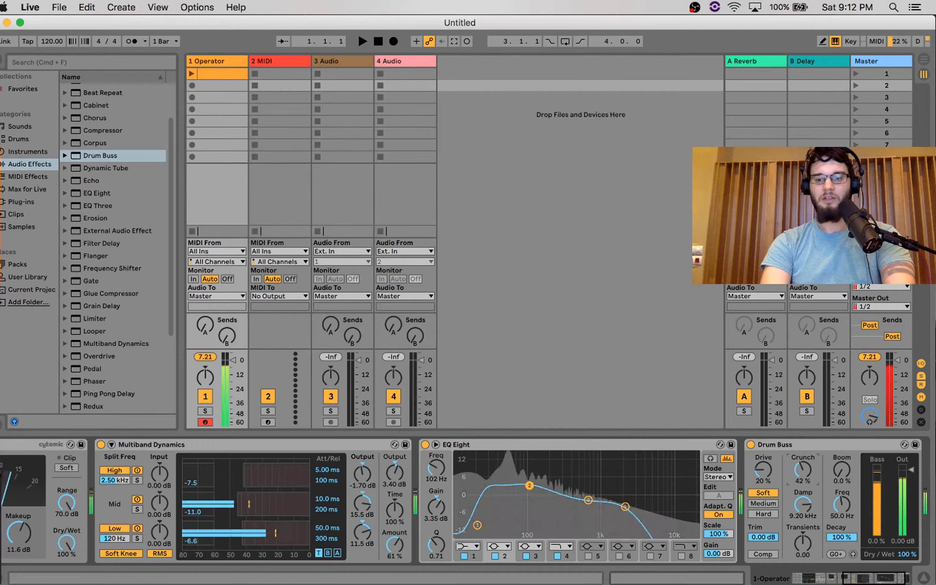
{"action": "left_click_drag", "start_coordinate": [842, 472], "coordinate": [842, 433]}
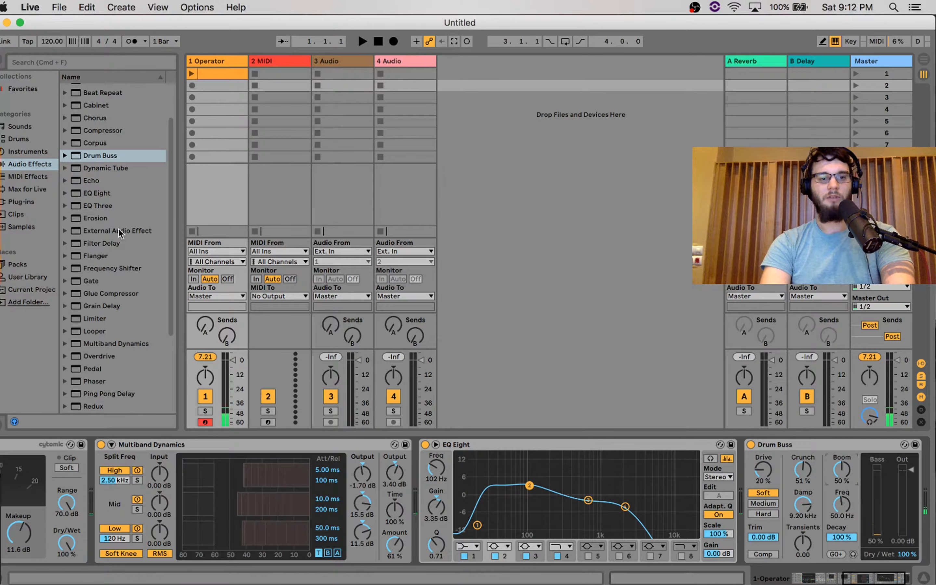
- Add a Limiter after the Drum Buss and set its gain to about -1.70 dB
{"action": "scroll", "coordinate": [119, 232], "scroll_direction": "up", "scroll_amount": 4}
{"action": "scroll", "coordinate": [118, 229], "scroll_direction": "down", "scroll_amount": 6}
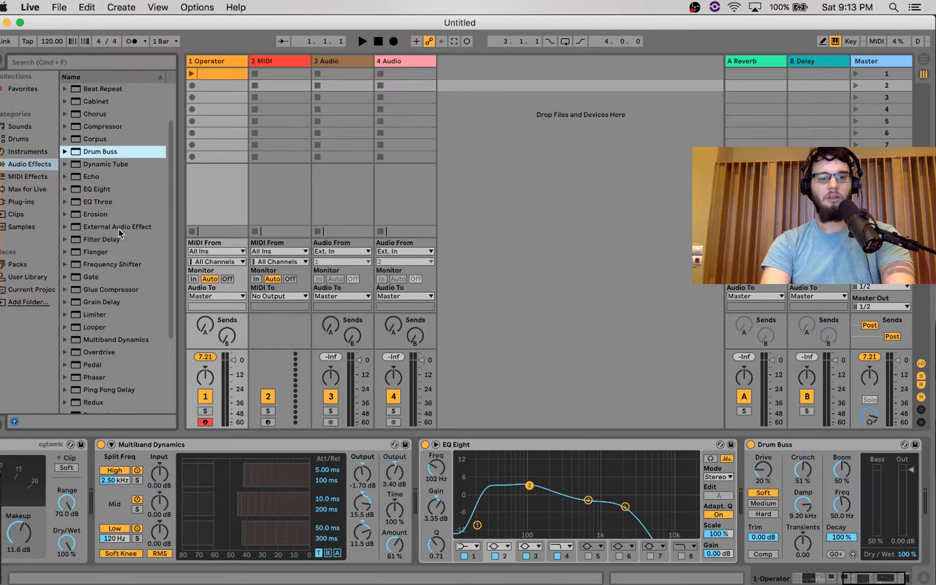
{"action": "double_click", "coordinate": [103, 288]}
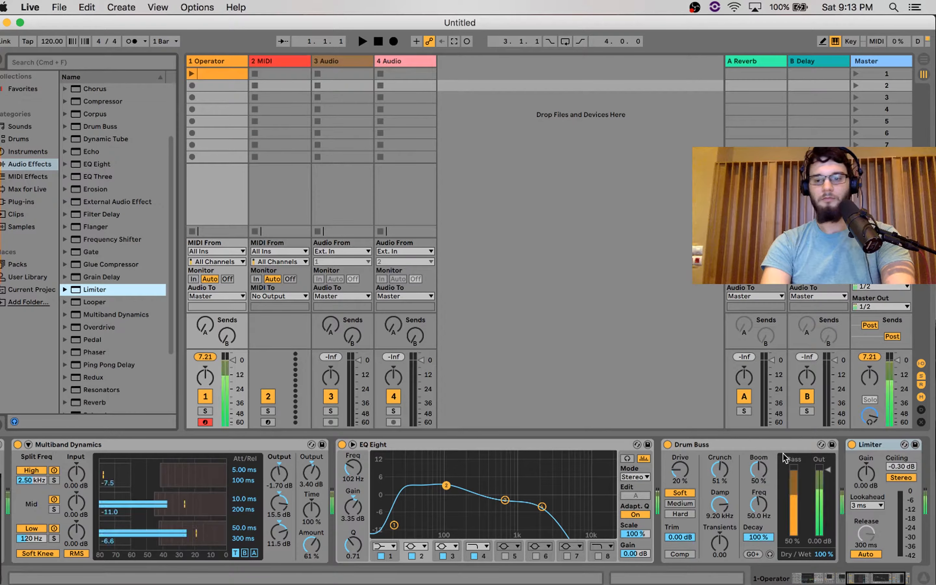
{"action": "left_click_drag", "start_coordinate": [863, 477], "coordinate": [862, 483]}
- Set the Drum Buss's Boom to about 24 % and its Drive to about 35 %
{"action": "left_click_drag", "start_coordinate": [761, 468], "coordinate": [758, 476]}
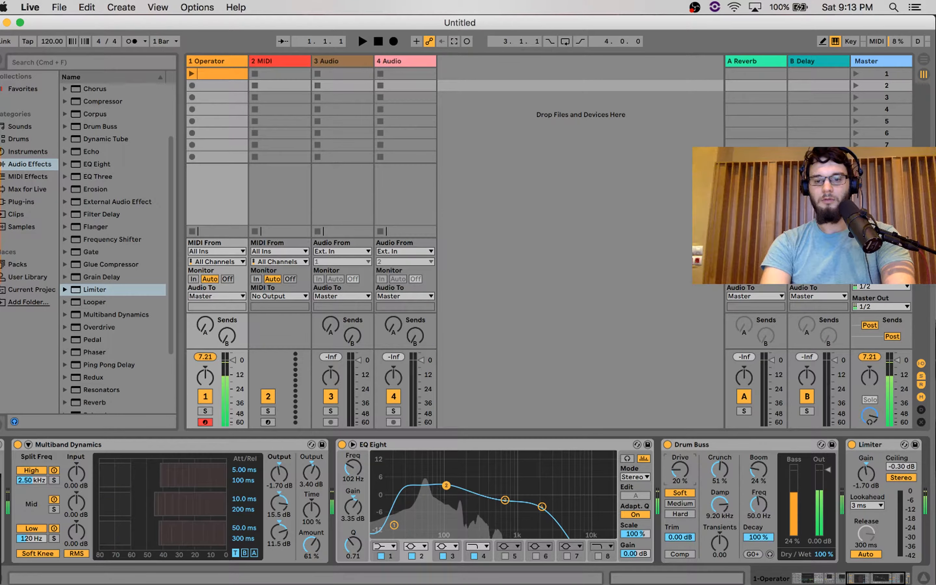
{"action": "left_click_drag", "start_coordinate": [680, 471], "coordinate": [680, 465]}
- Try the Drum Buss's Hard distortion, return it to Soft and set Transients to about 0.17
{"action": "left_click", "coordinate": [681, 513]}
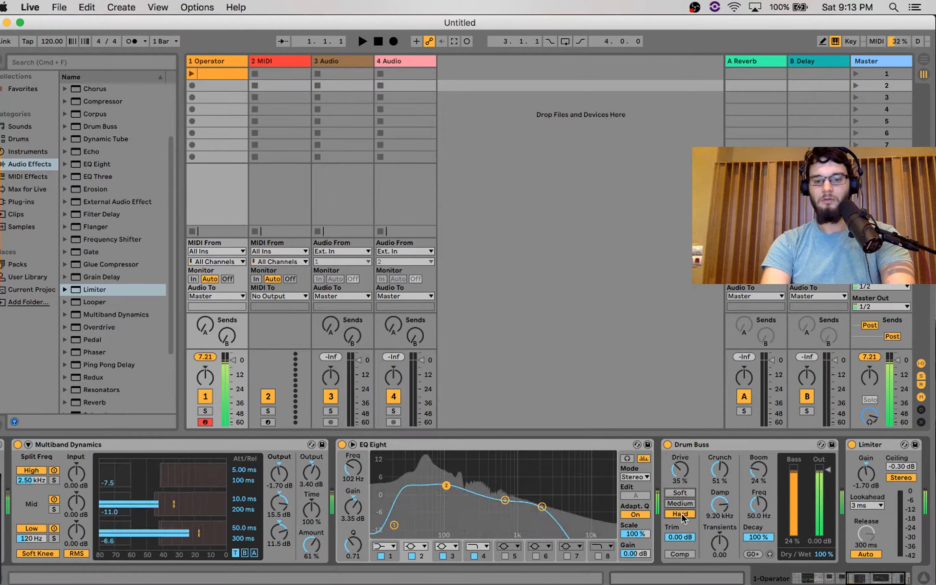
{"action": "left_click", "coordinate": [679, 492]}
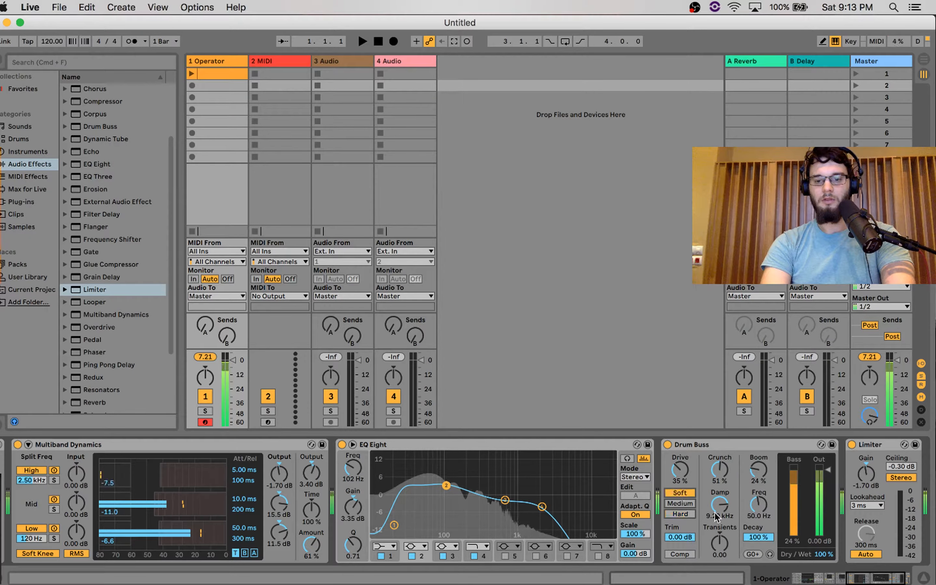
{"action": "left_click_drag", "start_coordinate": [719, 544], "coordinate": [720, 540]}
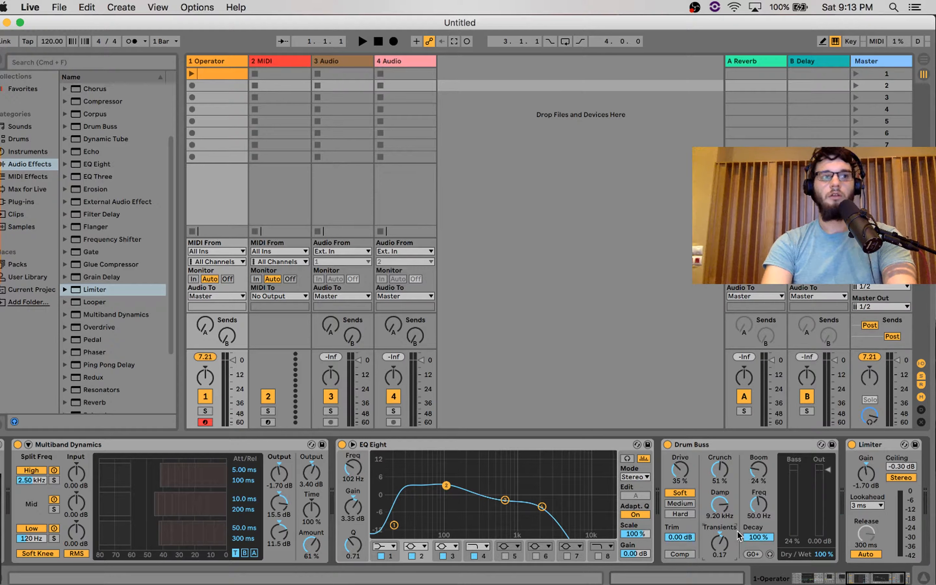
{"action": "key", "text": "a"}
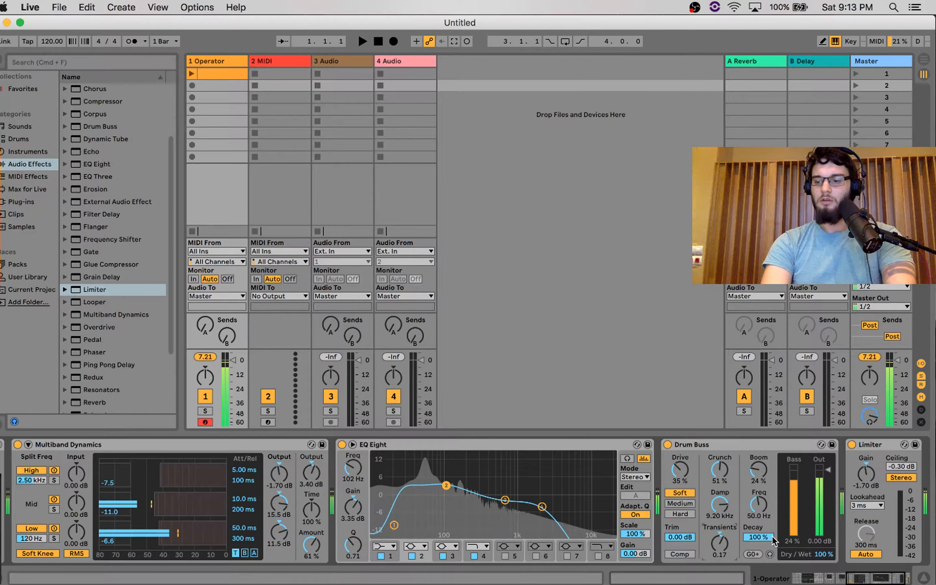
- Add a Corpus audio effect and place it between the Drum Buss and the Limiter
{"action": "key", "text": "a"}
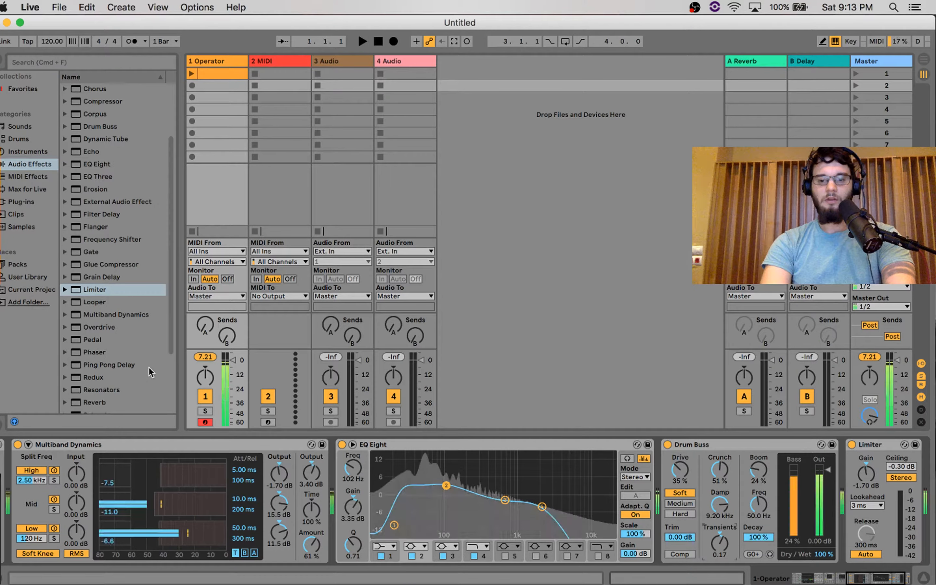
{"action": "scroll", "coordinate": [116, 219], "scroll_direction": "up", "scroll_amount": 3}
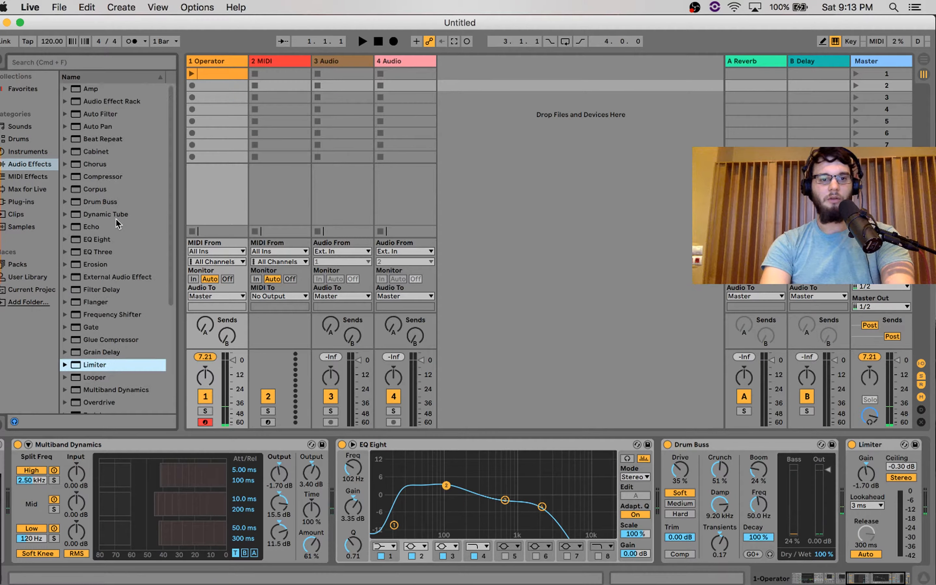
{"action": "double_click", "coordinate": [105, 188]}
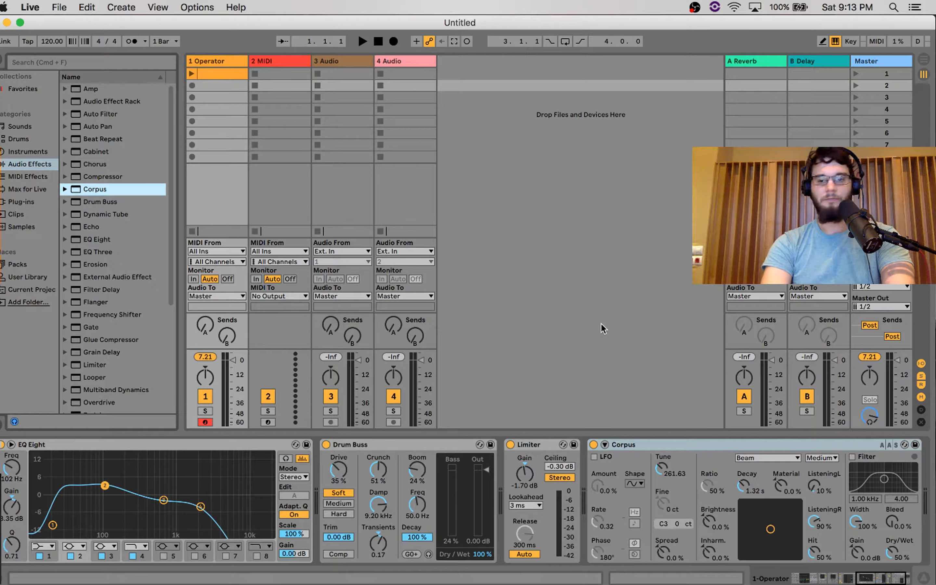
{"action": "left_click_drag", "start_coordinate": [653, 438], "coordinate": [511, 451]}
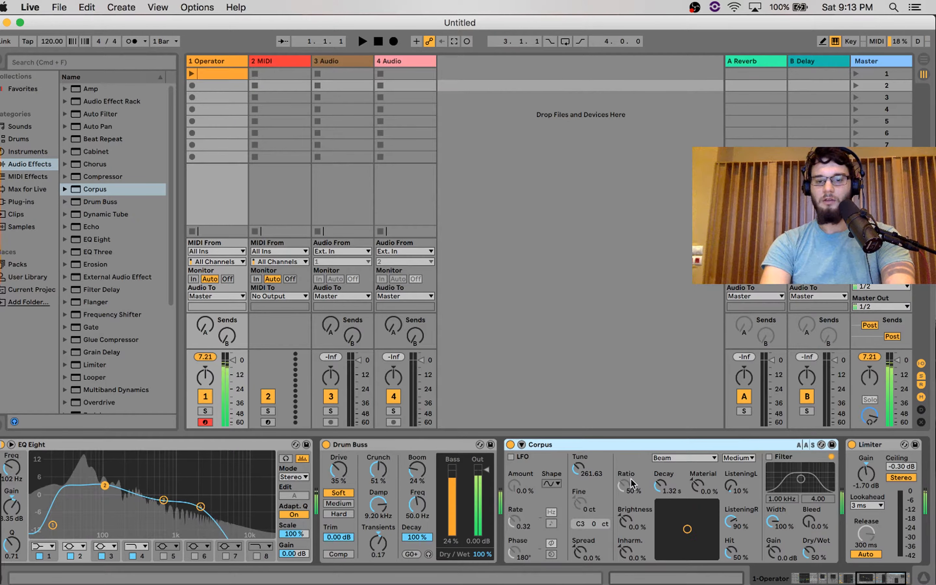
- Change the Corpus's resonator type to Membrane
{"action": "left_click", "coordinate": [676, 459]}
{"action": "left_click", "coordinate": [620, 459]}
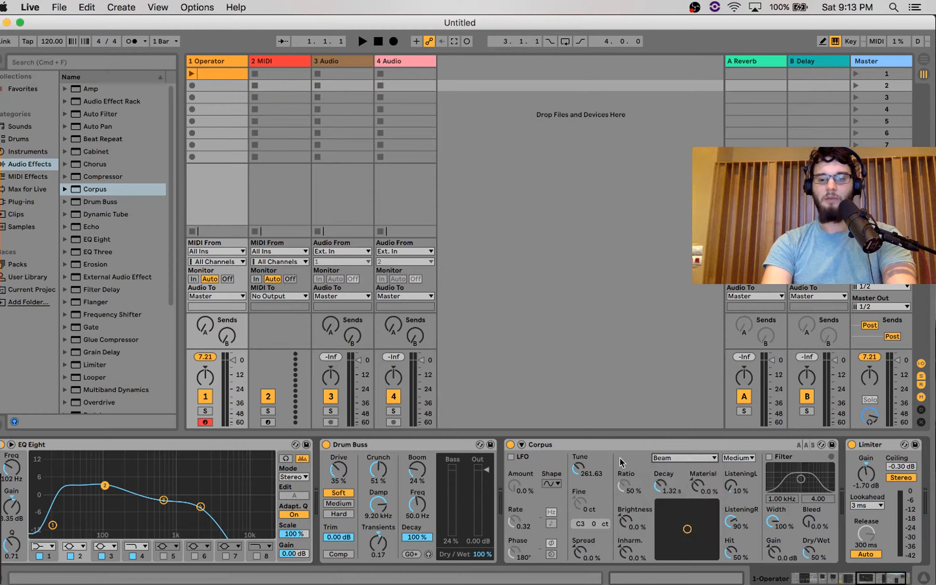
{"action": "left_click", "coordinate": [675, 457]}
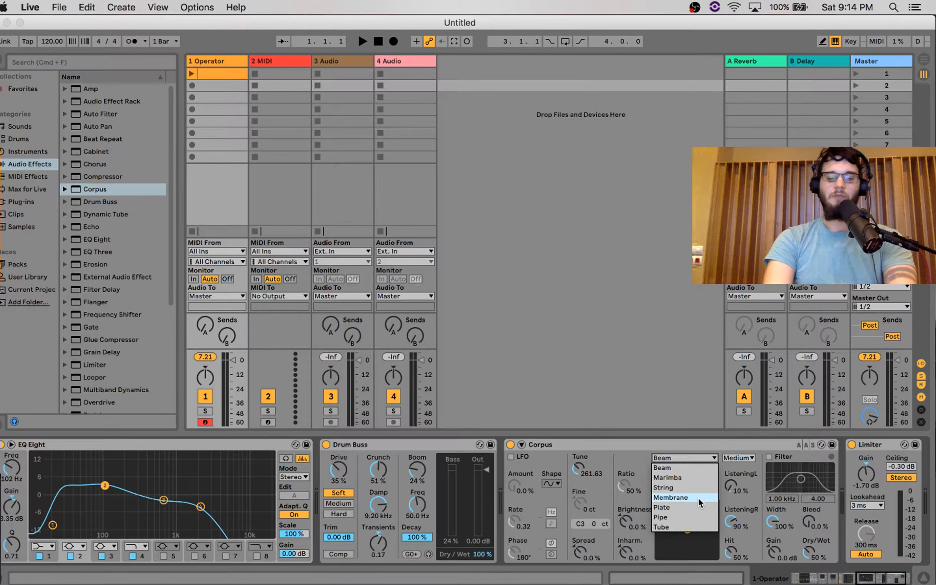
{"action": "left_click", "coordinate": [681, 498]}
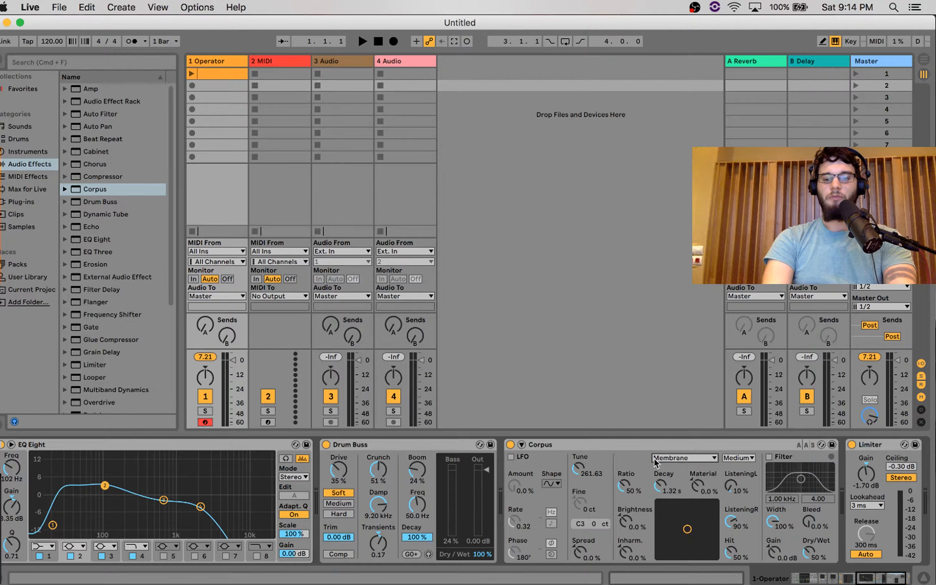
- Lower the computer MIDI keyboard's octave range to C-2 to D-1
{"action": "key", "text": "z"}
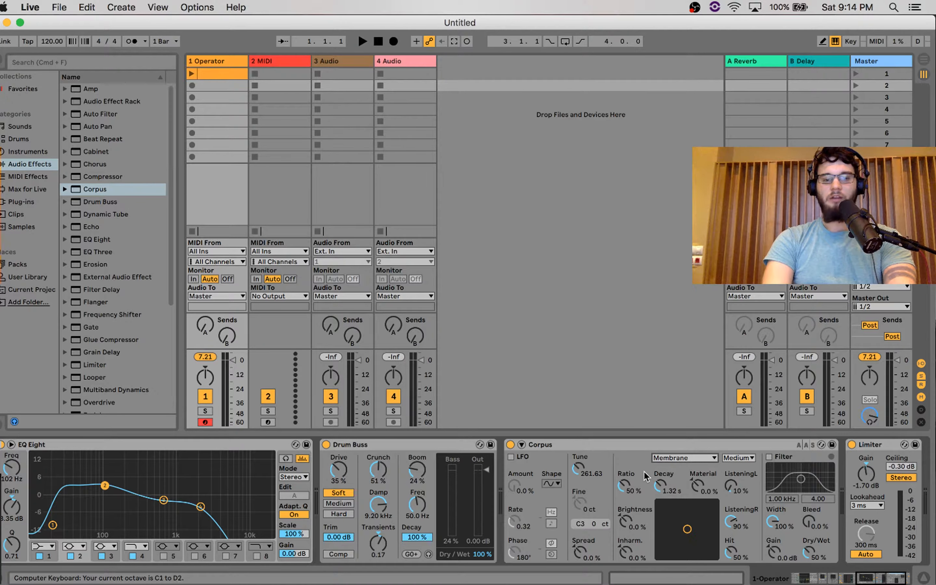
{"action": "key", "text": "z"}
{"action": "key", "text": "z"}
{"action": "key", "text": "z"}
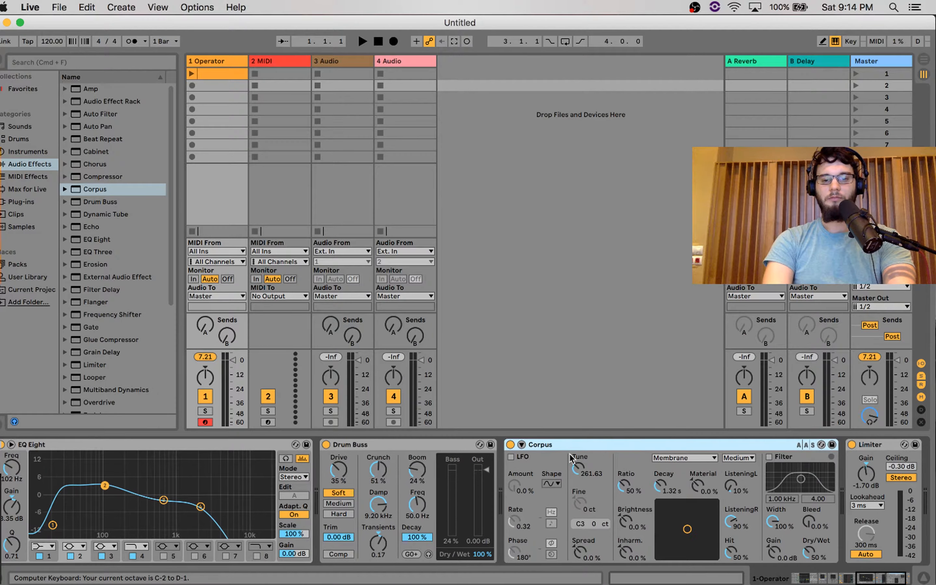
- Set the Corpus's Decay to about 50 ms, Material to about 44 %, Ratio to about 52 % and Tune to about 719.92 Hz
{"action": "scroll", "coordinate": [570, 453], "scroll_direction": "left", "scroll_amount": 5}
{"action": "scroll", "coordinate": [569, 453], "scroll_direction": "left", "scroll_amount": 15}
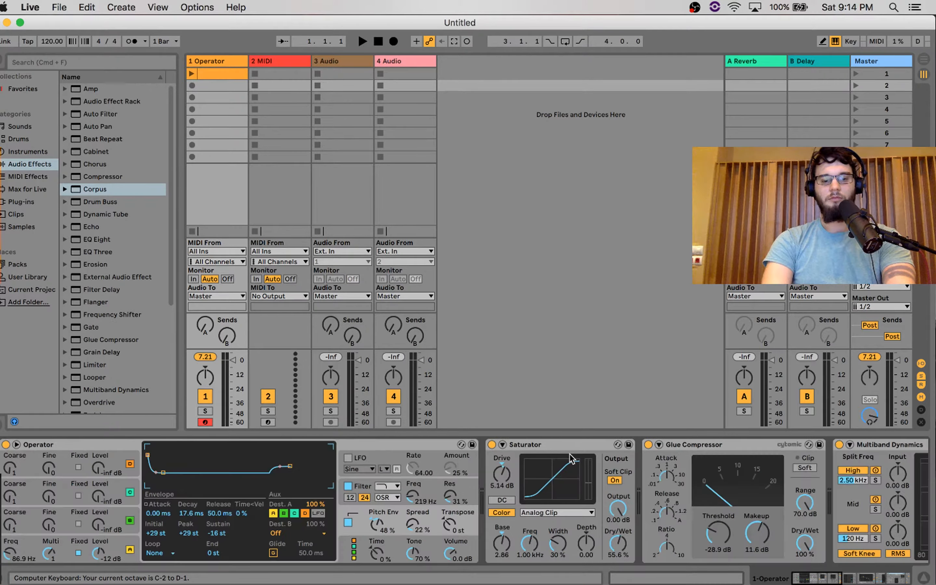
{"action": "scroll", "coordinate": [571, 459], "scroll_direction": "right", "scroll_amount": 15}
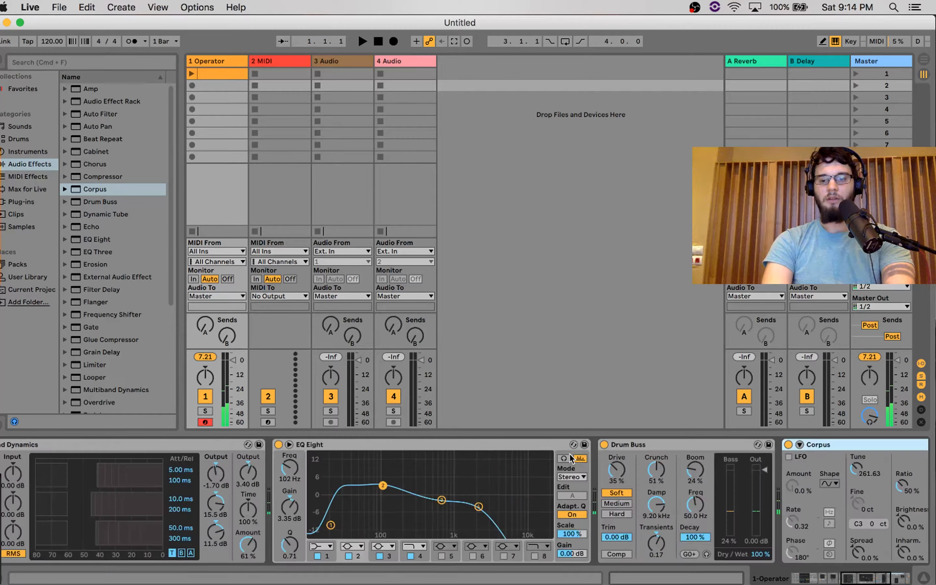
{"action": "scroll", "coordinate": [571, 459], "scroll_direction": "right", "scroll_amount": 5}
{"action": "mouse_move", "coordinate": [646, 509]}
{"action": "left_mouse_down"}
{"action": "mouse_move", "coordinate": [654, 503]}
{"action": "mouse_move", "coordinate": [649, 521]}
{"action": "mouse_move", "coordinate": [633, 517]}
{"action": "left_mouse_up"}
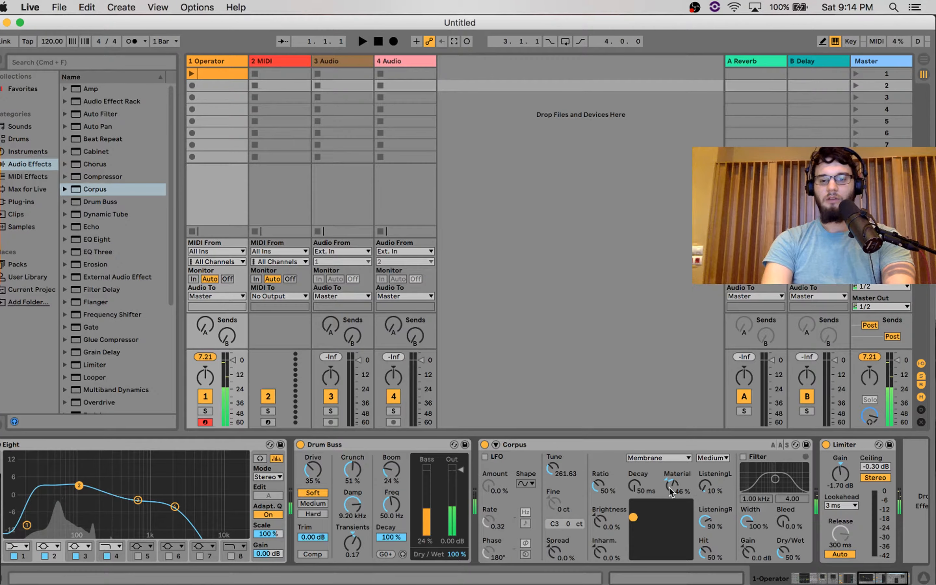
{"action": "left_click_drag", "start_coordinate": [665, 499], "coordinate": [664, 520]}
{"action": "left_click_drag", "start_coordinate": [672, 483], "coordinate": [672, 462]}
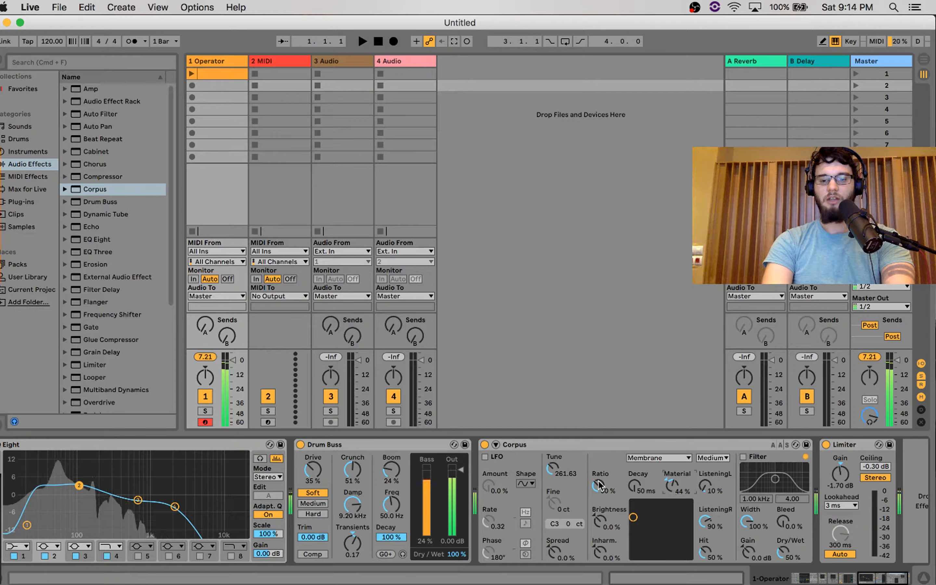
{"action": "left_click_drag", "start_coordinate": [598, 485], "coordinate": [552, 460]}
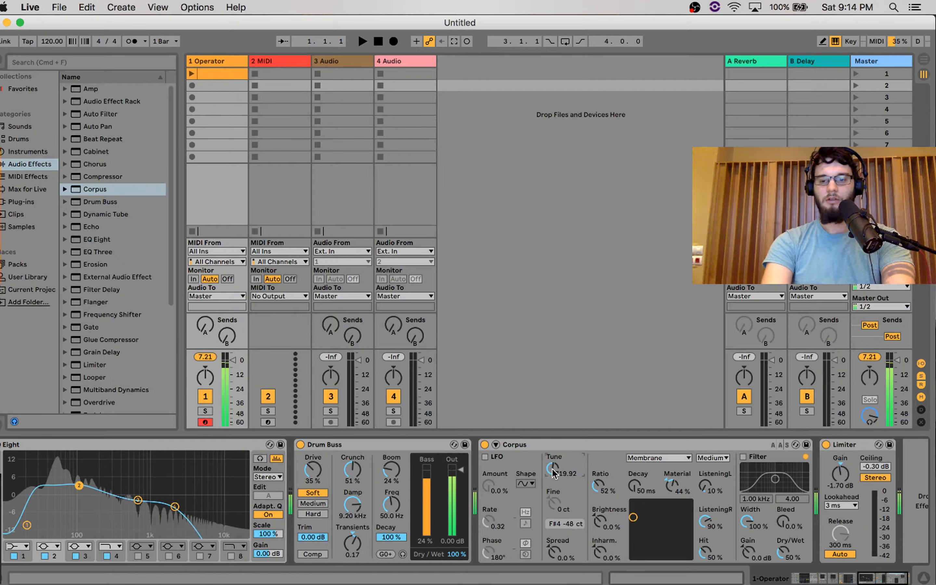
- Enable the Corpus's filter at about 281 Hz with a bandwidth of about 2.05, and set Dry/Wet to about 76 %
{"action": "left_click", "coordinate": [743, 457]}
{"action": "mouse_move", "coordinate": [775, 479]}
{"action": "left_mouse_down"}
{"action": "mouse_move", "coordinate": [788, 483]}
{"action": "mouse_move", "coordinate": [760, 484]}
{"action": "mouse_move", "coordinate": [789, 484]}
{"action": "mouse_move", "coordinate": [761, 484]}
{"action": "left_mouse_up"}
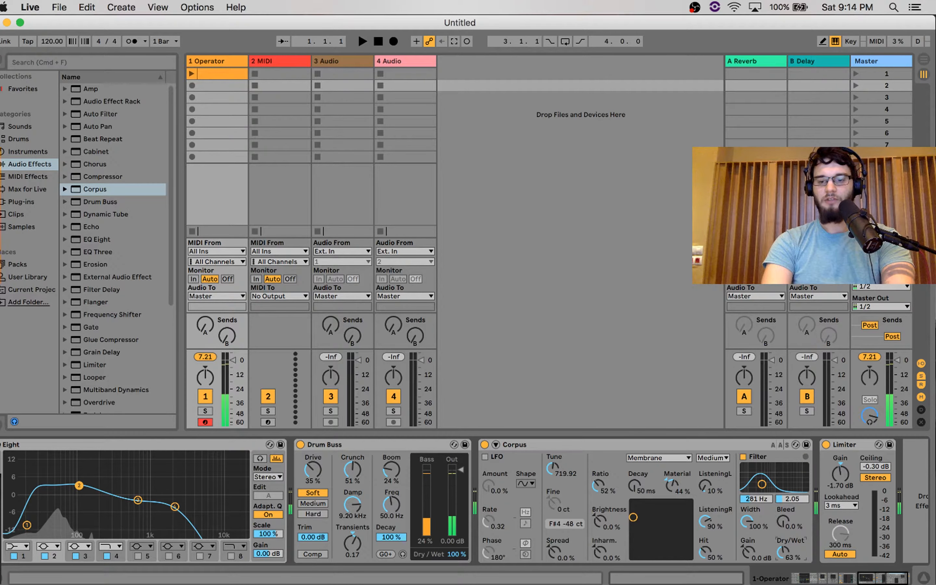
{"action": "left_click_drag", "start_coordinate": [781, 548], "coordinate": [781, 535]}
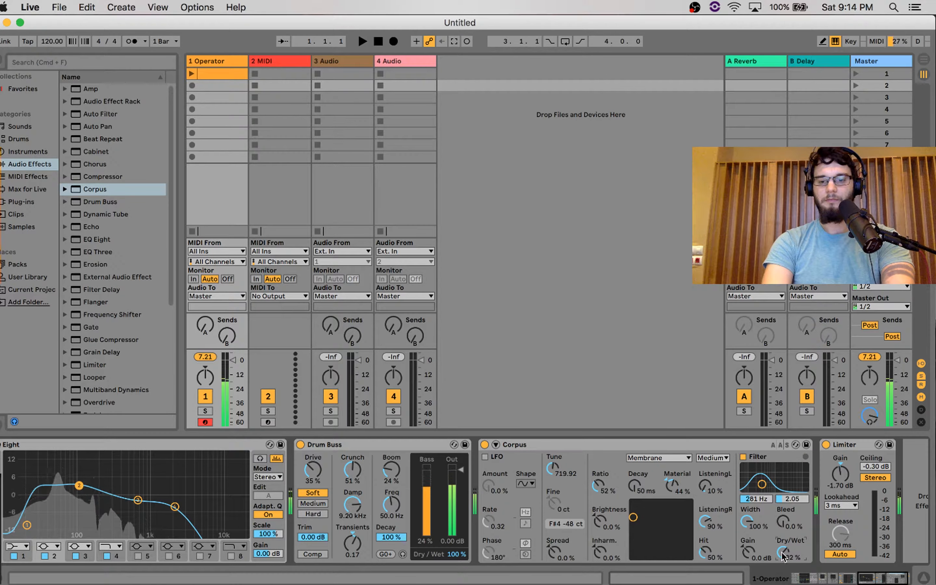
{"action": "left_click_drag", "start_coordinate": [782, 553], "coordinate": [782, 556]}
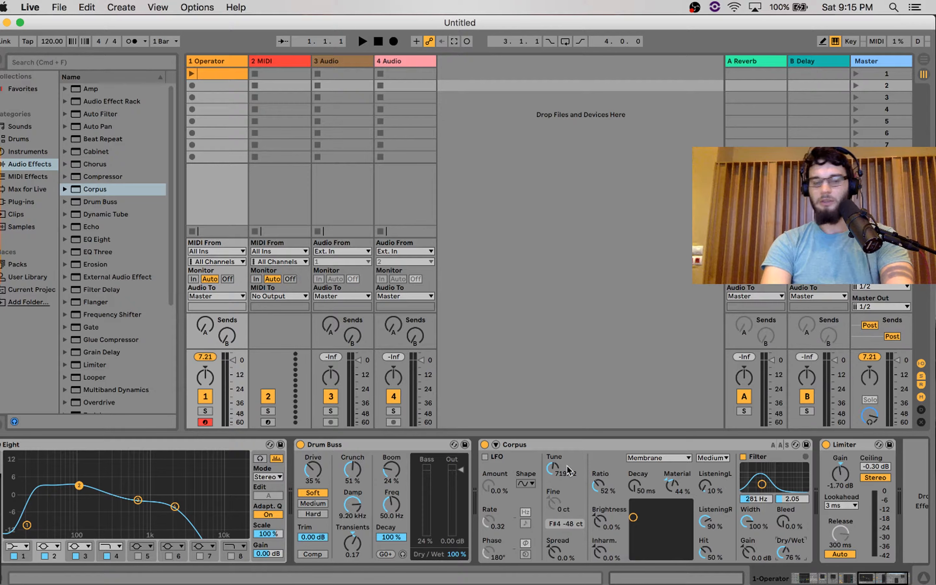
- Group all devices from the Operator through the Limiter into an Instrument Rack
{"action": "scroll", "coordinate": [566, 466], "scroll_direction": "left", "scroll_amount": 1}
{"action": "scroll", "coordinate": [566, 465], "scroll_direction": "right", "scroll_amount": 3}
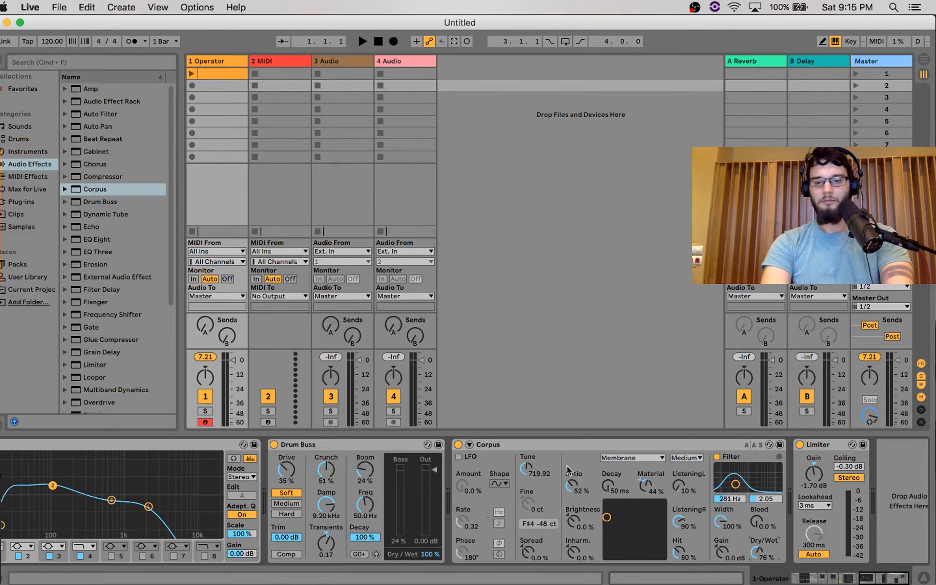
{"action": "left_click", "coordinate": [813, 445]}
{"action": "key", "text": "shift+Left"}
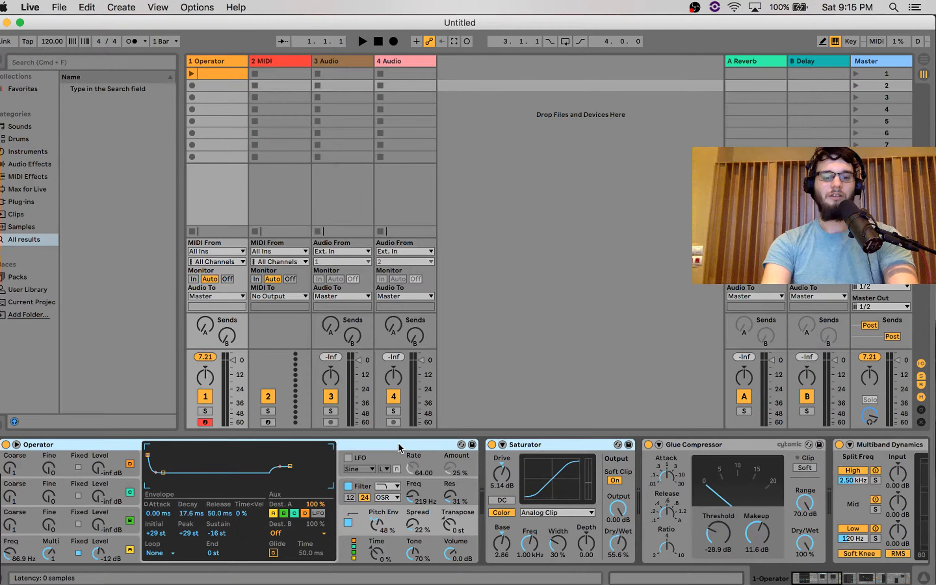
{"action": "scroll", "coordinate": [399, 445], "scroll_direction": "right", "scroll_amount": 15}
{"action": "scroll", "coordinate": [397, 442], "scroll_direction": "right", "scroll_amount": 20}
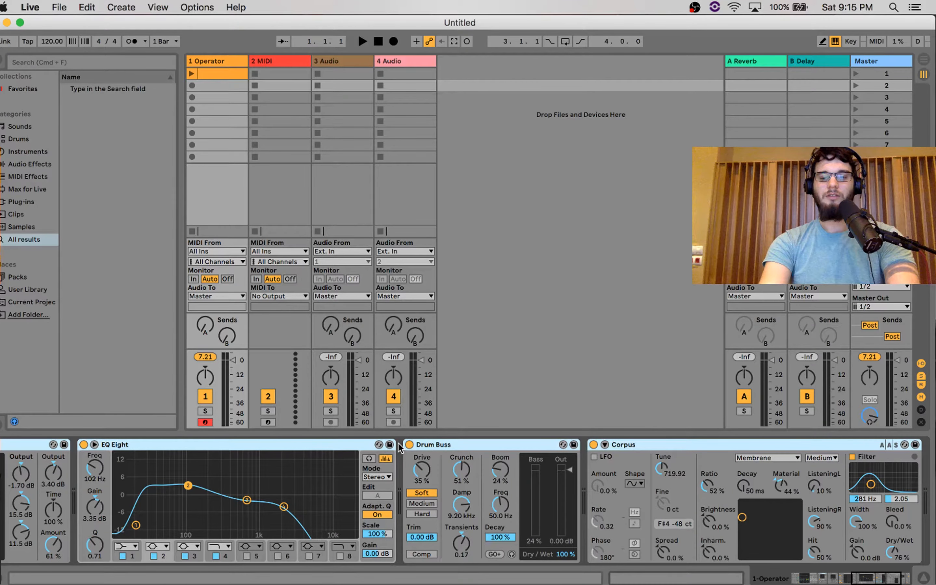
{"action": "scroll", "coordinate": [399, 443], "scroll_direction": "right", "scroll_amount": 4}
{"action": "key", "text": "super+g"}
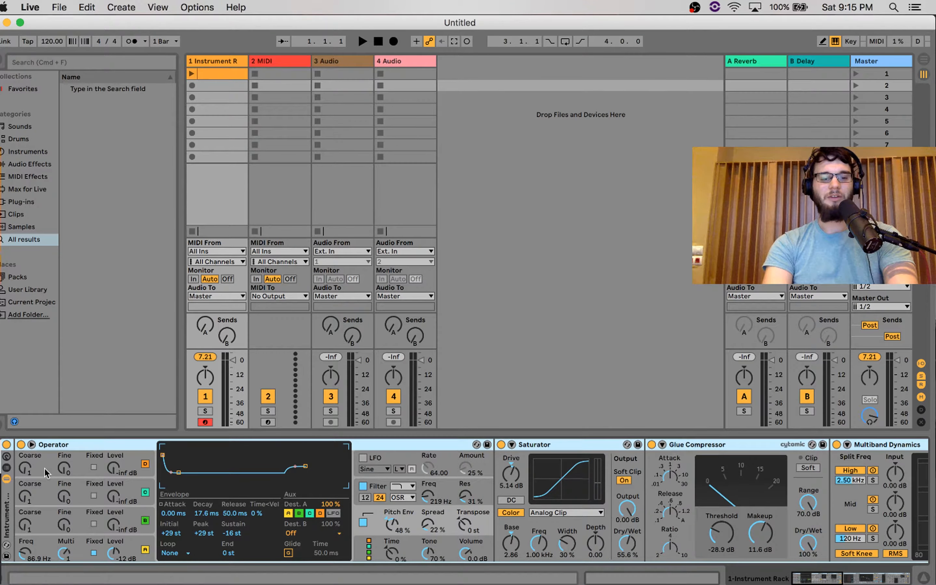
- View the Instrument Rack's chain list and key zones, then hide the chain list and show the macro controls
{"action": "left_click", "coordinate": [6, 468]}
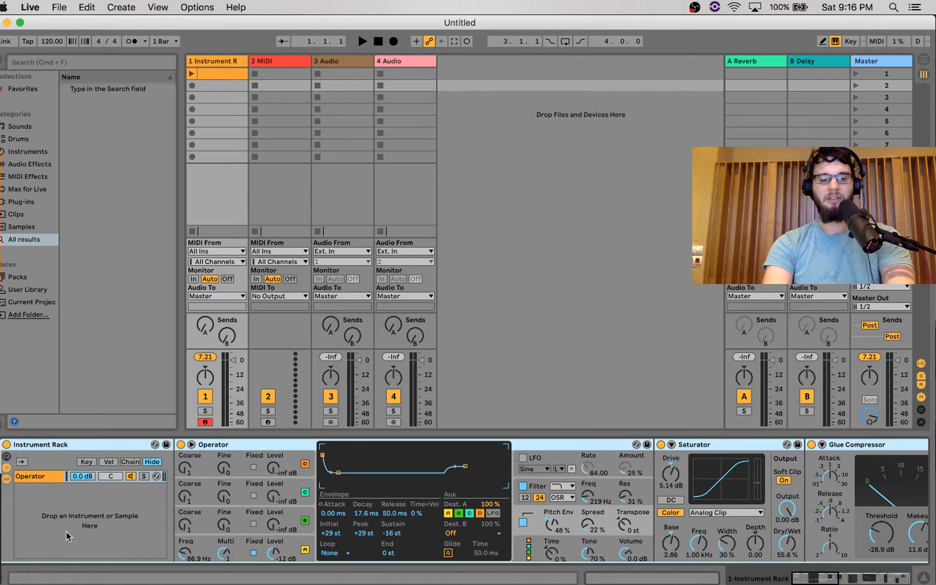
{"action": "left_click", "coordinate": [86, 461]}
{"action": "left_click", "coordinate": [6, 457]}
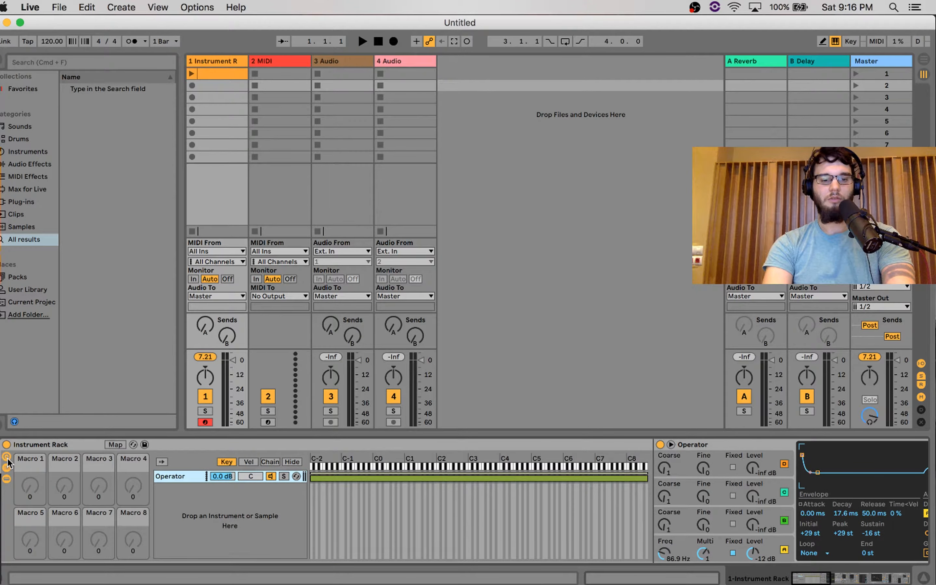
{"action": "left_click", "coordinate": [7, 468]}
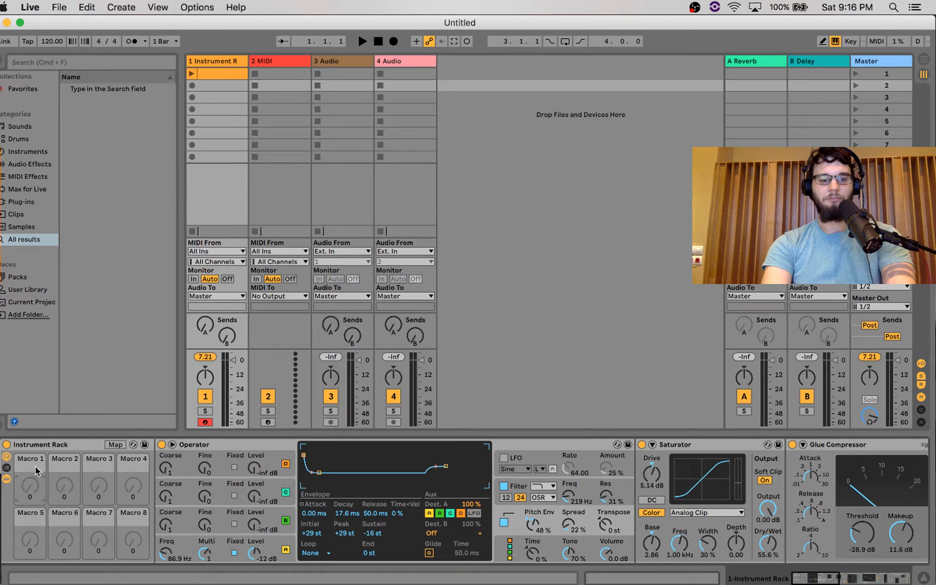
- Map the Operator's Pitch Env amount to Macro 1 and try the macro at about -100 % and -87 %
{"action": "right_click", "coordinate": [536, 525]}
{"action": "left_click", "coordinate": [578, 450]}
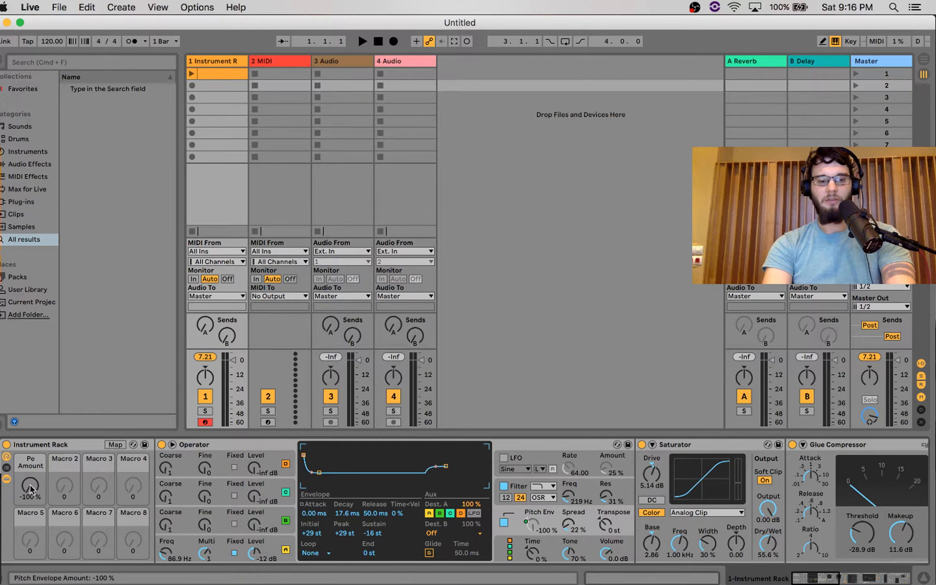
{"action": "left_click_drag", "start_coordinate": [31, 490], "coordinate": [31, 514]}
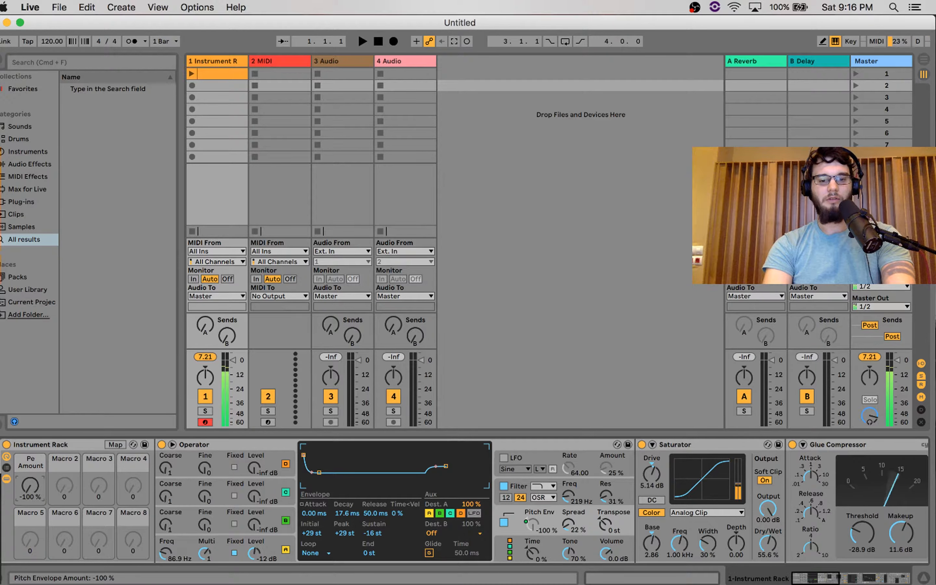
{"action": "left_click_drag", "start_coordinate": [31, 496], "coordinate": [30, 493]}
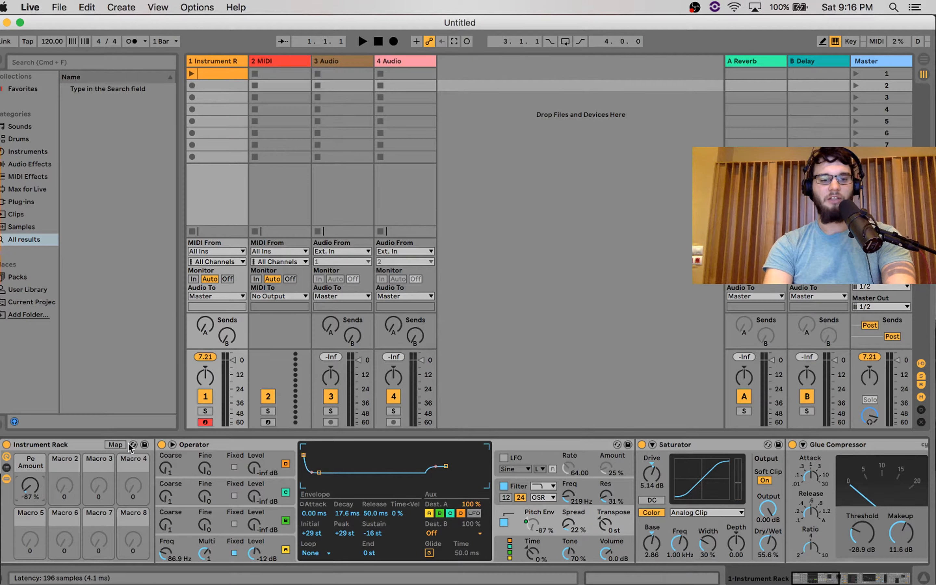
- Set the Pitch Envelope macro mapping's minimum to 0 % and turn the macro up to about 82 %
{"action": "left_click", "coordinate": [115, 444]}
{"action": "left_click", "coordinate": [239, 88]}
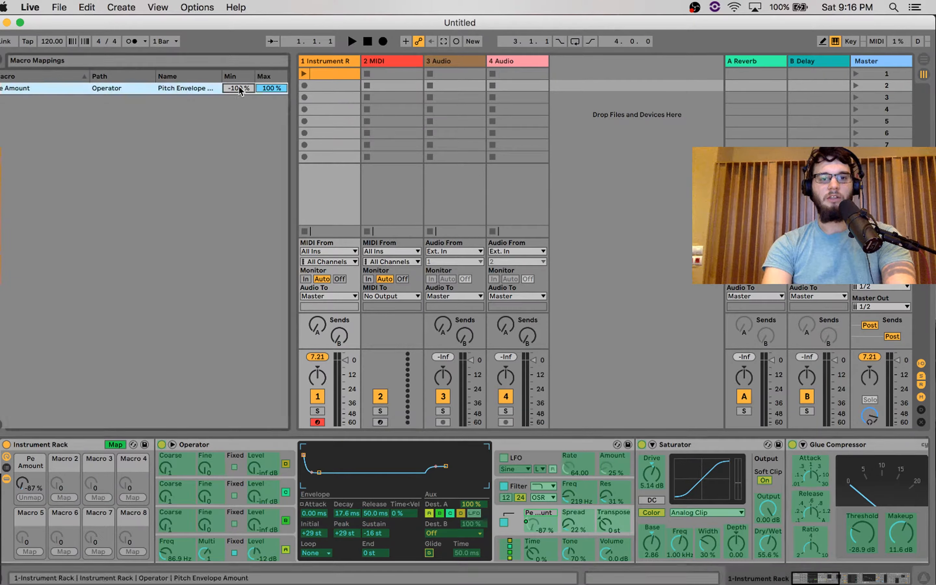
{"action": "type", "text": "0"}
{"action": "key", "text": "Return"}
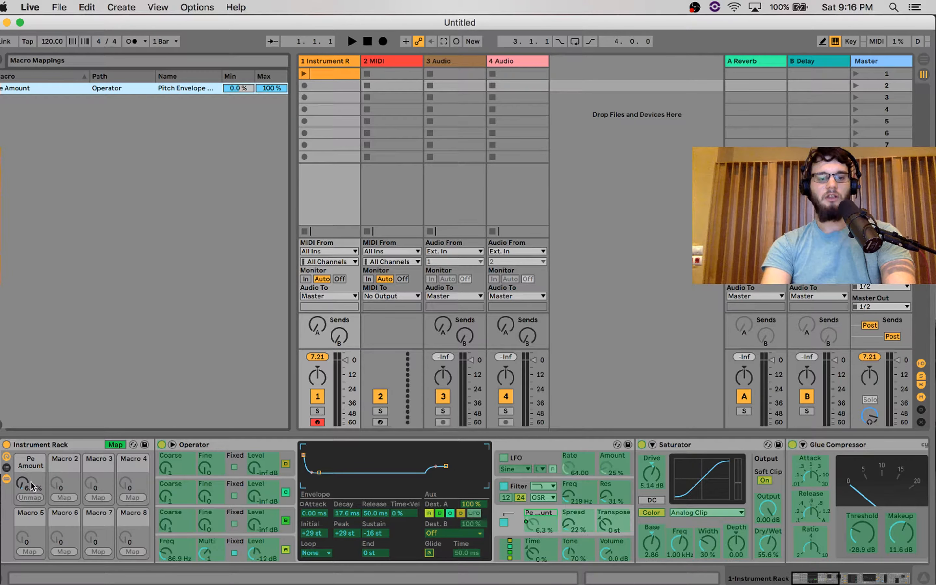
{"action": "key", "text": "super+m"}
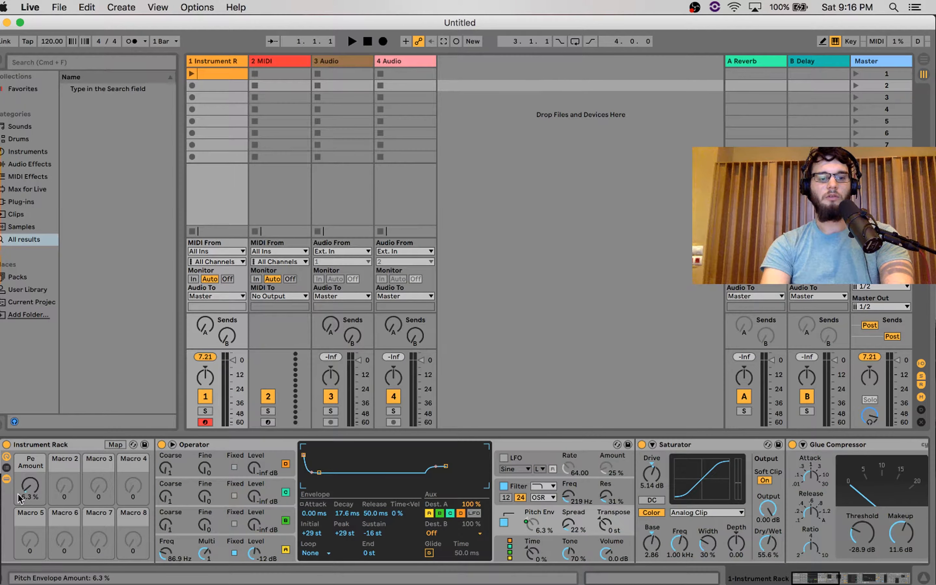
{"action": "left_click_drag", "start_coordinate": [30, 486], "coordinate": [30, 445]}
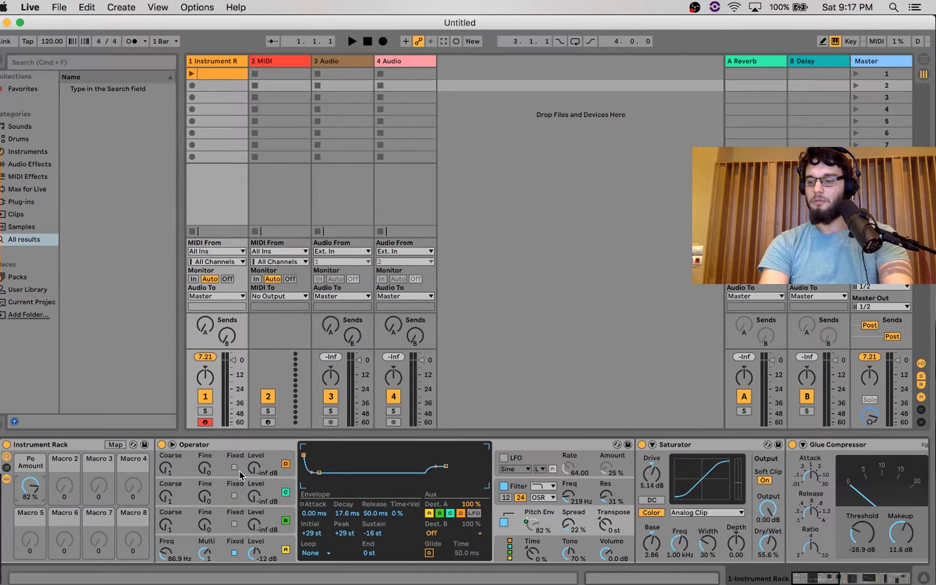
- Map the Operator's Time to Macro 2 and turn that macro up to about 68 %
{"action": "right_click", "coordinate": [533, 551]}
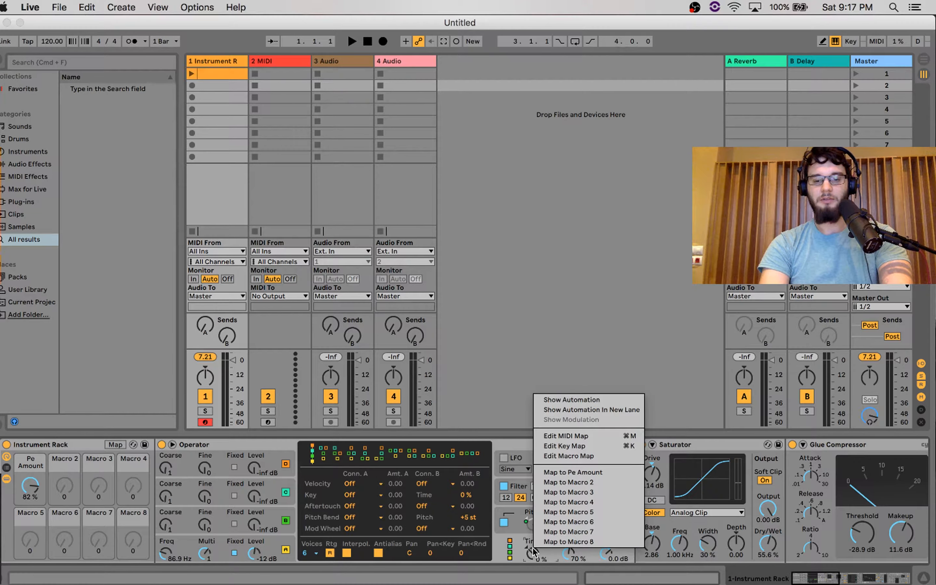
{"action": "left_click", "coordinate": [586, 488]}
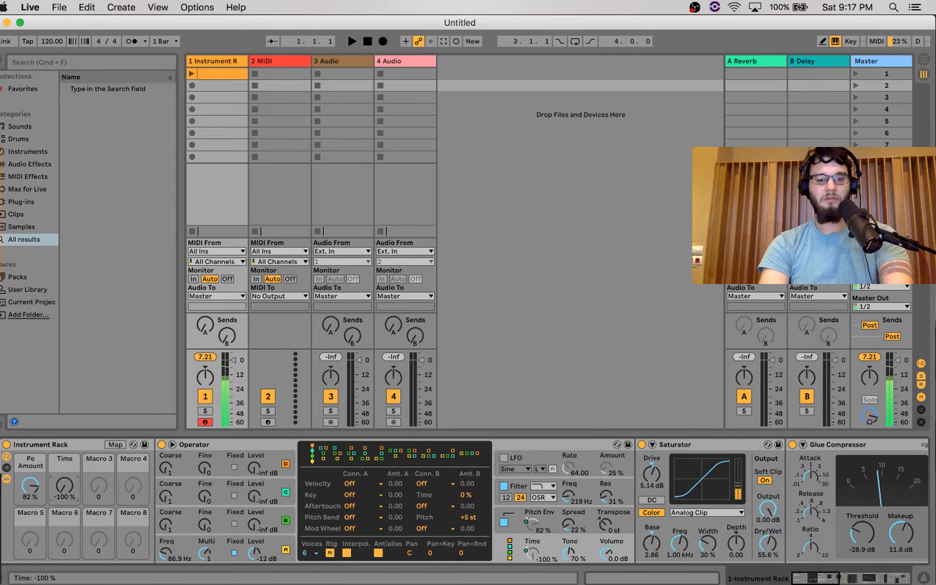
{"action": "left_click_drag", "start_coordinate": [64, 486], "coordinate": [65, 417]}
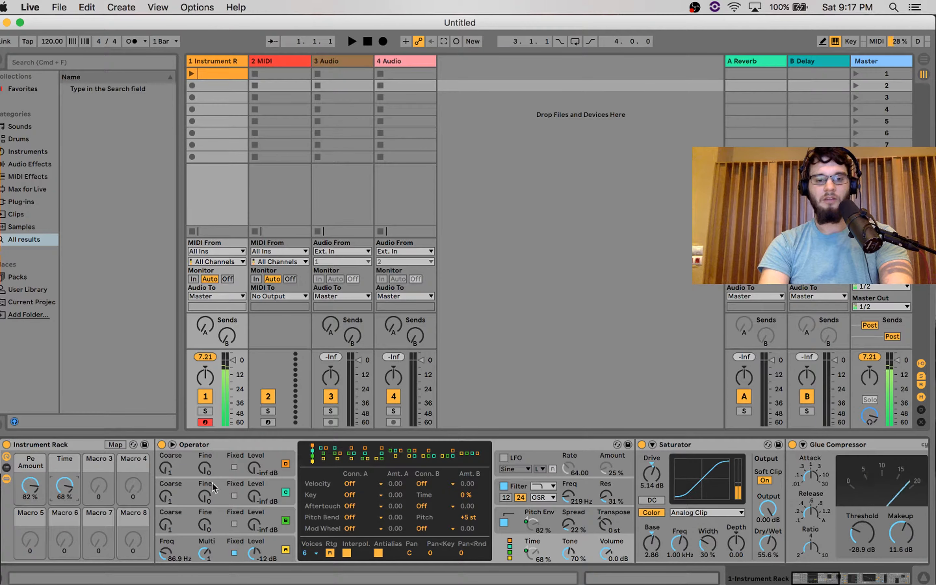
- Inspect the Operator's oscillator A, pitch envelope and filter settings, and turn the Time macro down to about 16 %
{"action": "left_click", "coordinate": [255, 541]}
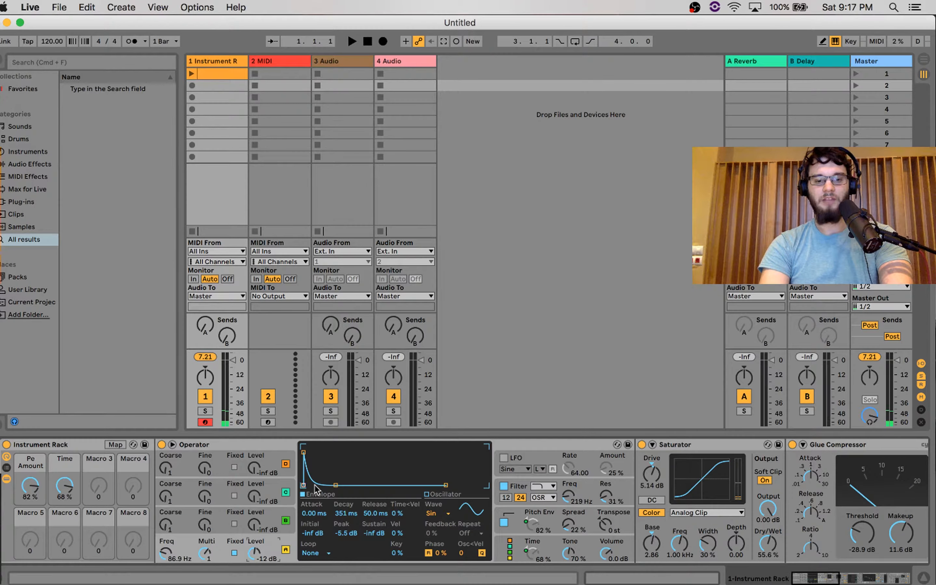
{"action": "left_click", "coordinate": [519, 526]}
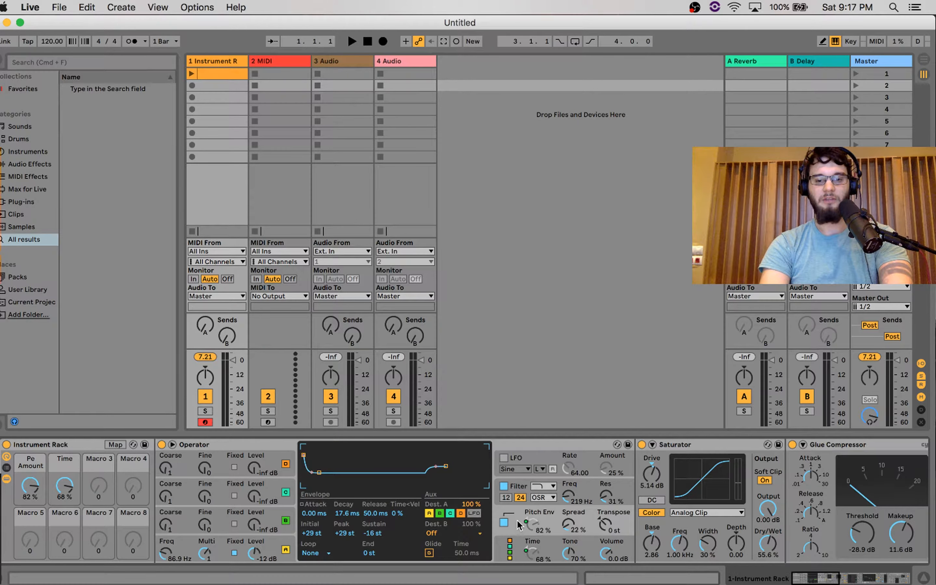
{"action": "left_click", "coordinate": [525, 491]}
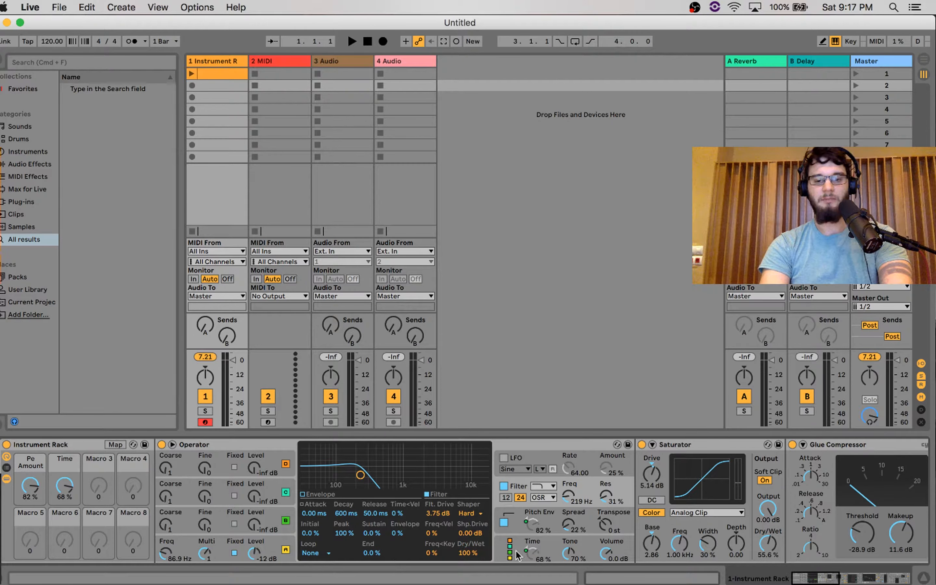
{"action": "left_click_drag", "start_coordinate": [64, 485], "coordinate": [65, 518]}
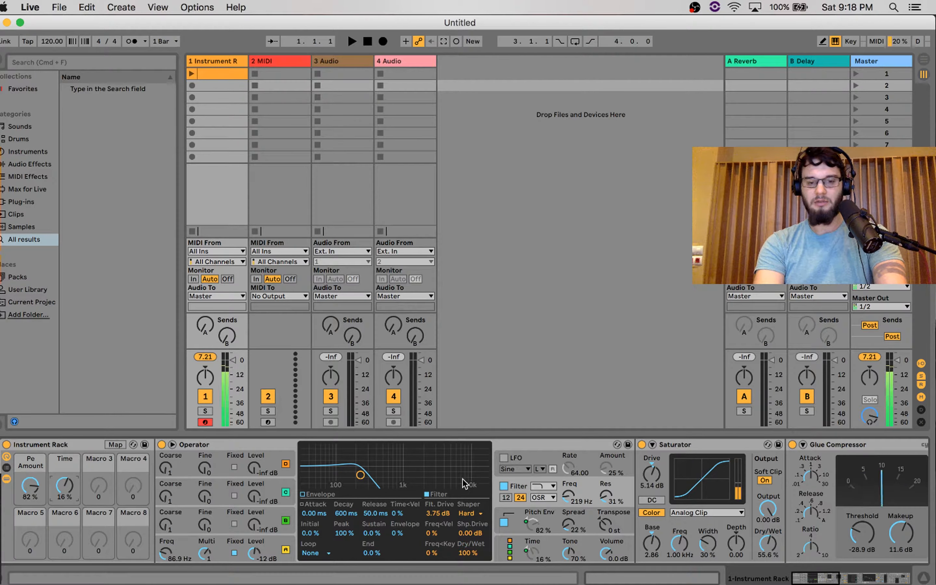
- Map oscillator A's Level to Macro 3 and set that macro to about -15 dB
{"action": "left_click", "coordinate": [252, 551]}
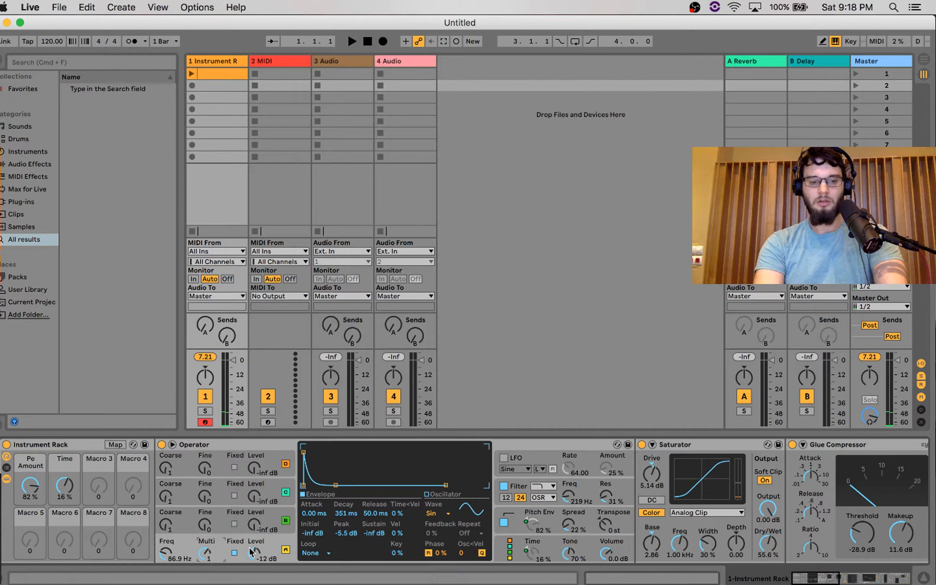
{"action": "right_click", "coordinate": [254, 557]}
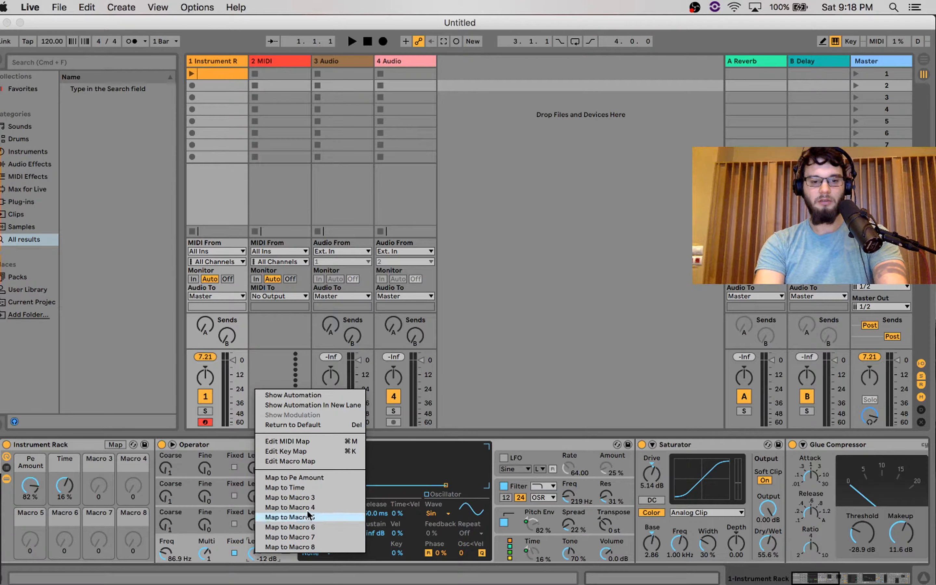
{"action": "left_click", "coordinate": [318, 497]}
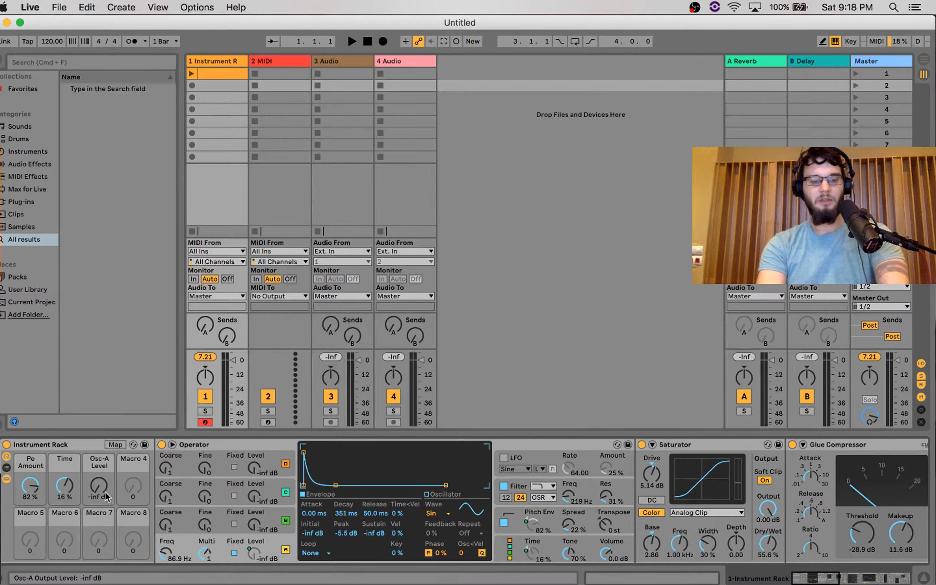
{"action": "left_click_drag", "start_coordinate": [106, 496], "coordinate": [105, 475]}
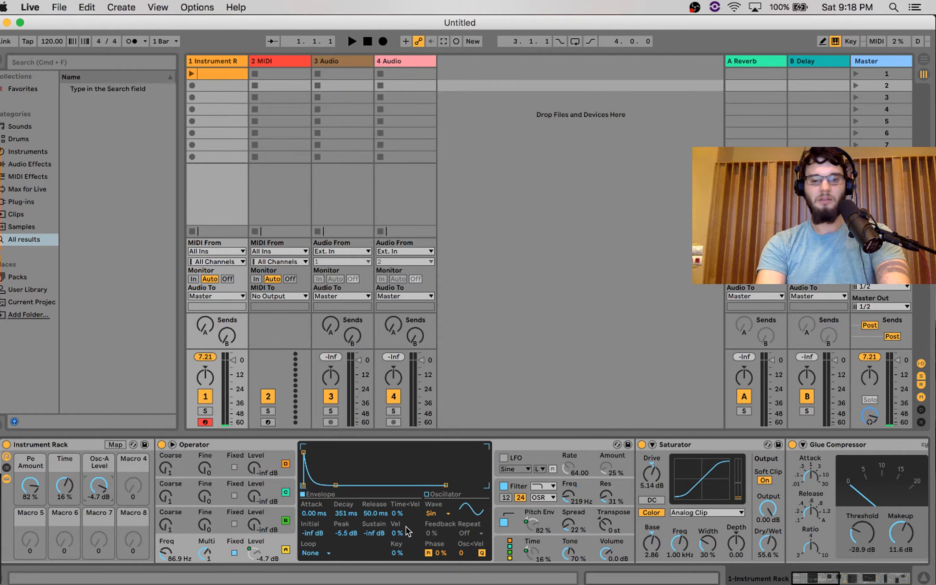
{"action": "left_click_drag", "start_coordinate": [813, 578], "coordinate": [793, 577]}
{"action": "left_click", "coordinate": [259, 551]}
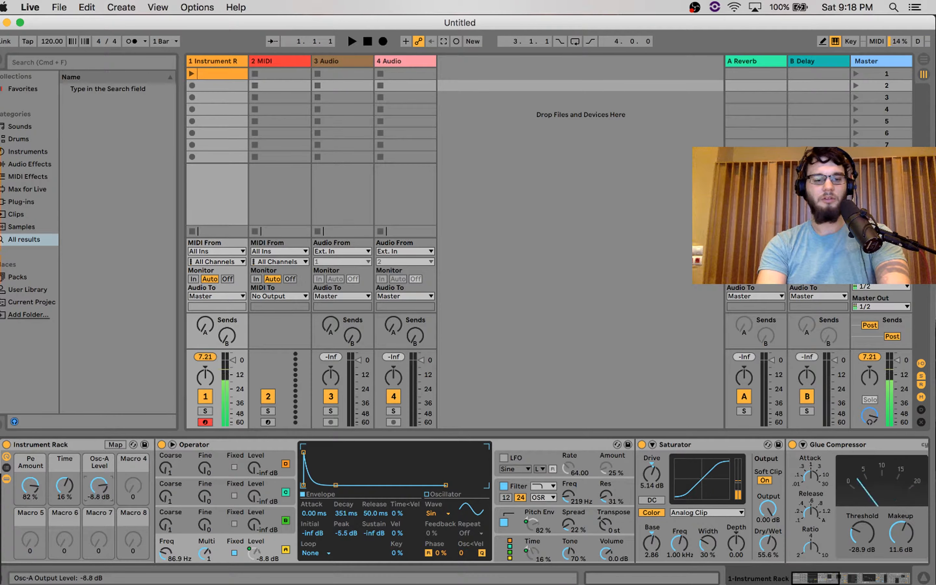
{"action": "left_click_drag", "start_coordinate": [97, 491], "coordinate": [97, 507]}
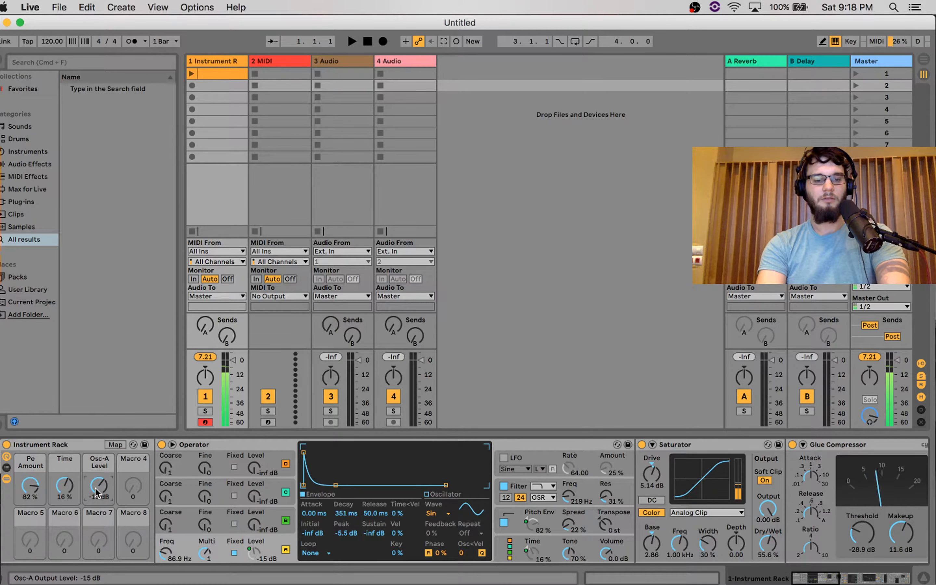
- Rename the rack's first three macros Pitch, Env and Volume
{"action": "right_click", "coordinate": [35, 470]}
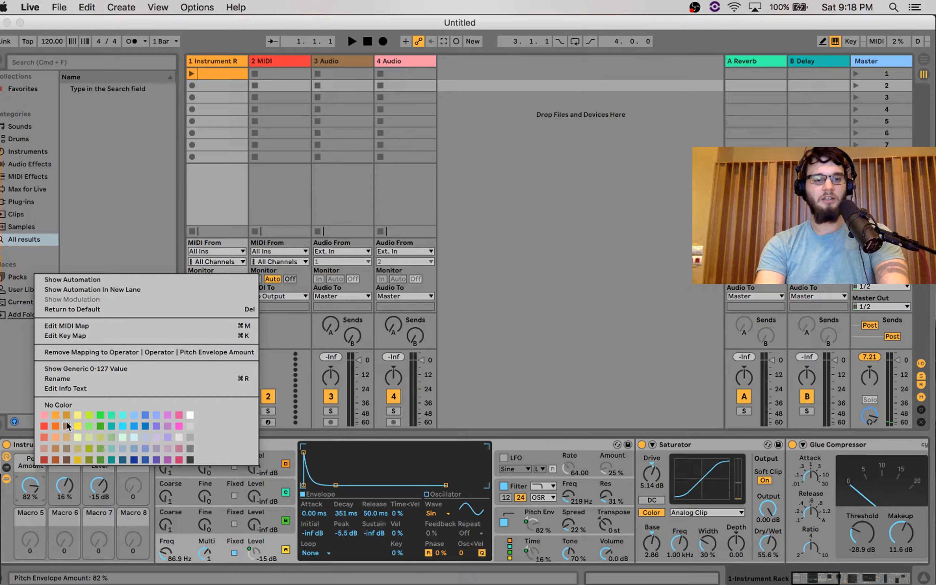
{"action": "key", "text": "Escape"}
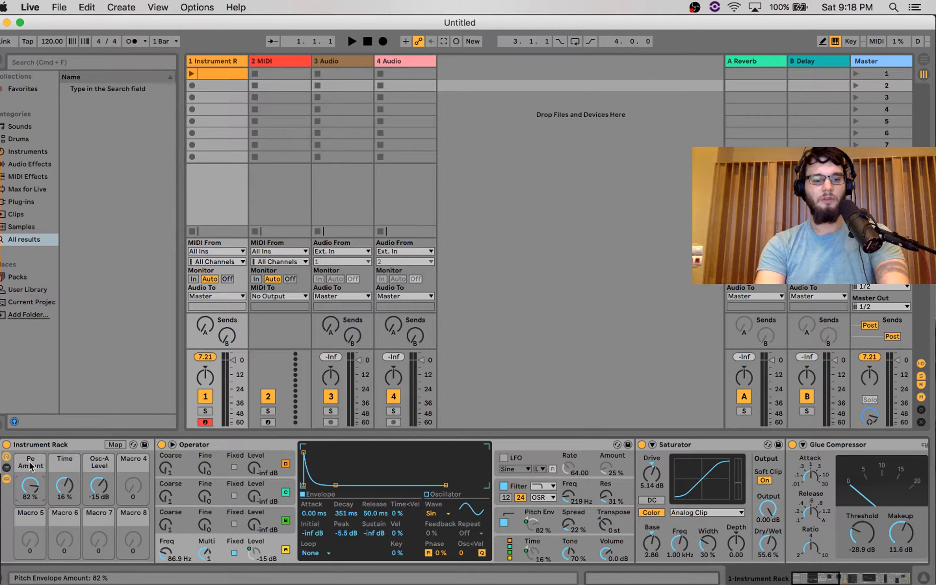
{"action": "key", "text": "super+r"}
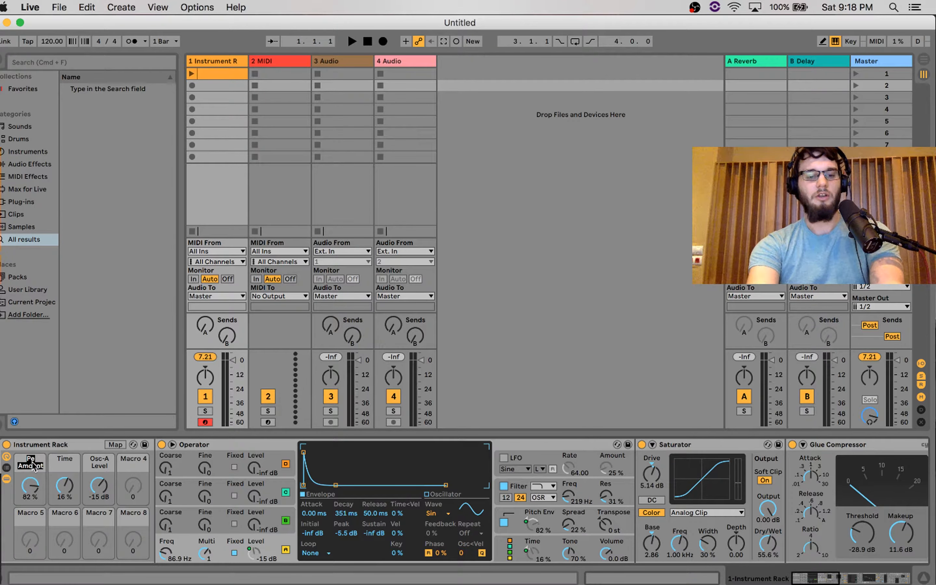
{"action": "type", "text": "Pitch"}
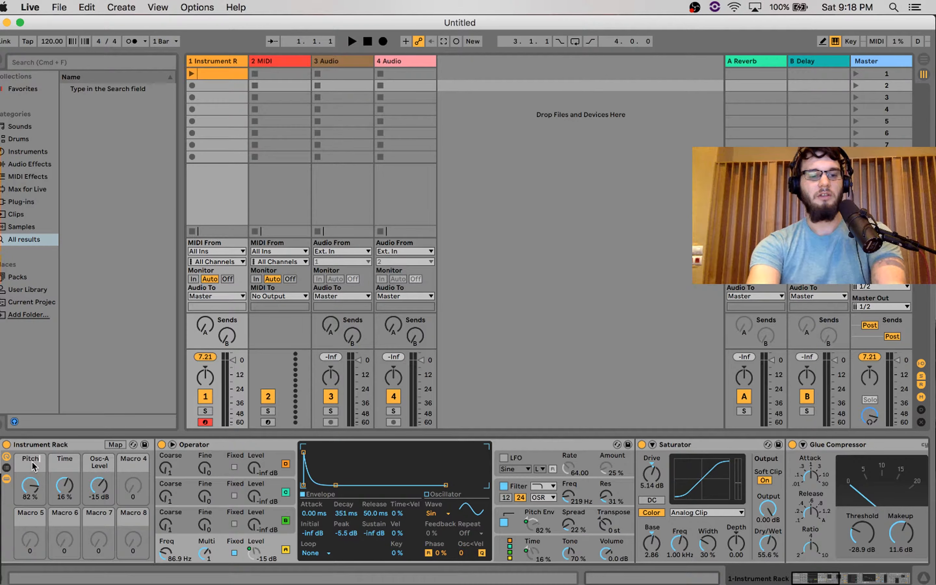
{"action": "left_click", "coordinate": [69, 463]}
{"action": "key", "text": "super+r"}
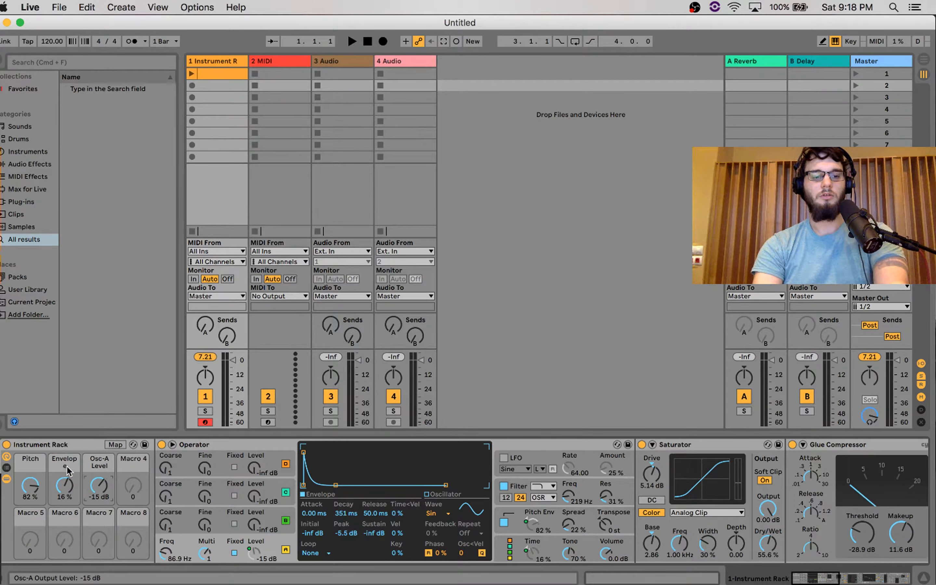
{"action": "key", "text": "super+r"}
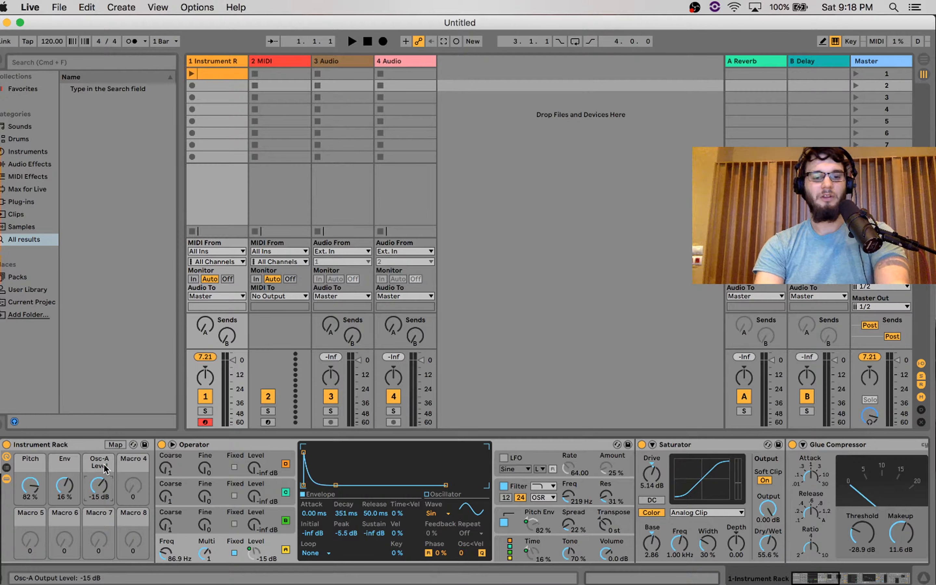
{"action": "key", "text": "super+r"}
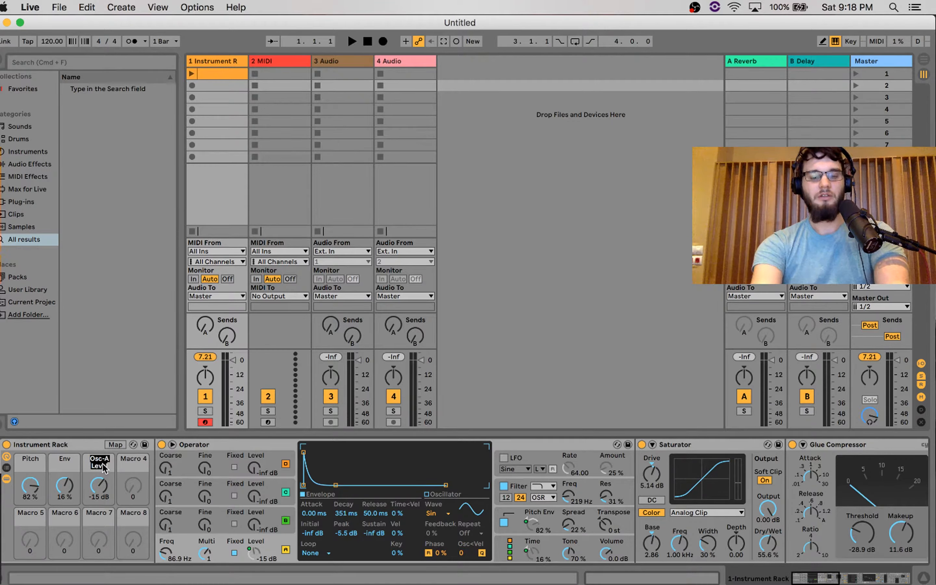
{"action": "type", "text": "Volume"}
{"action": "key", "text": "Return"}
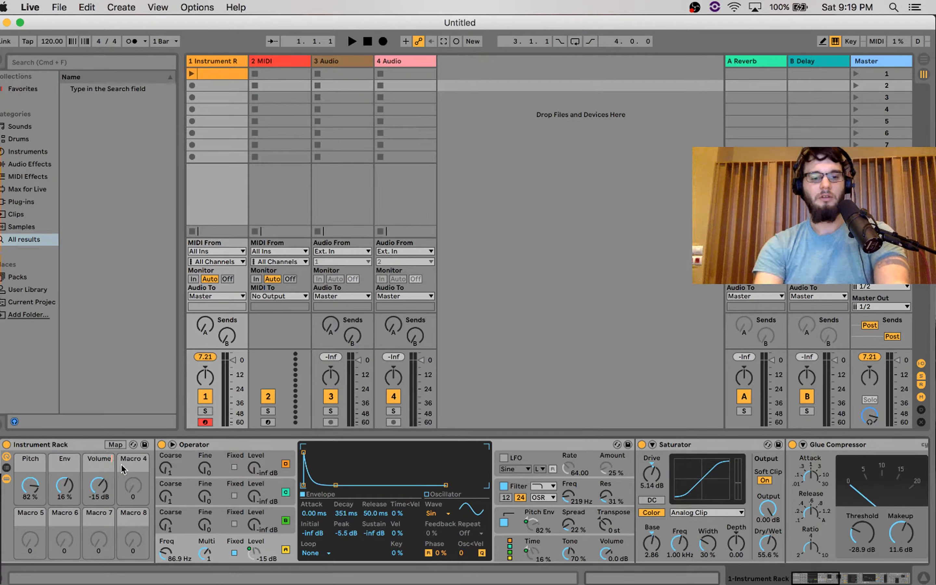
- Colour the Pitch macro red, the Env macro dark blue and the Volume macro white
{"action": "left_click", "coordinate": [39, 470]}
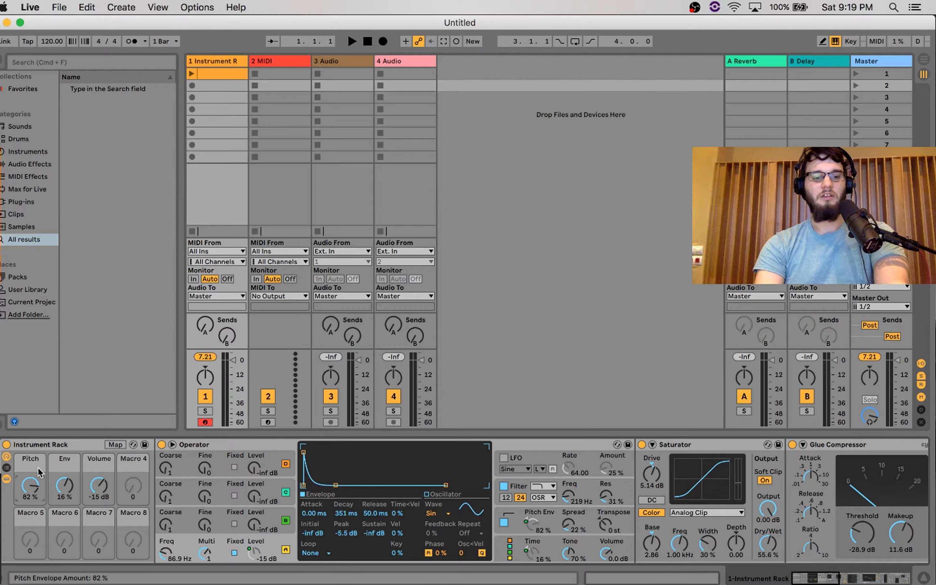
{"action": "right_click", "coordinate": [39, 470]}
{"action": "left_click", "coordinate": [52, 462]}
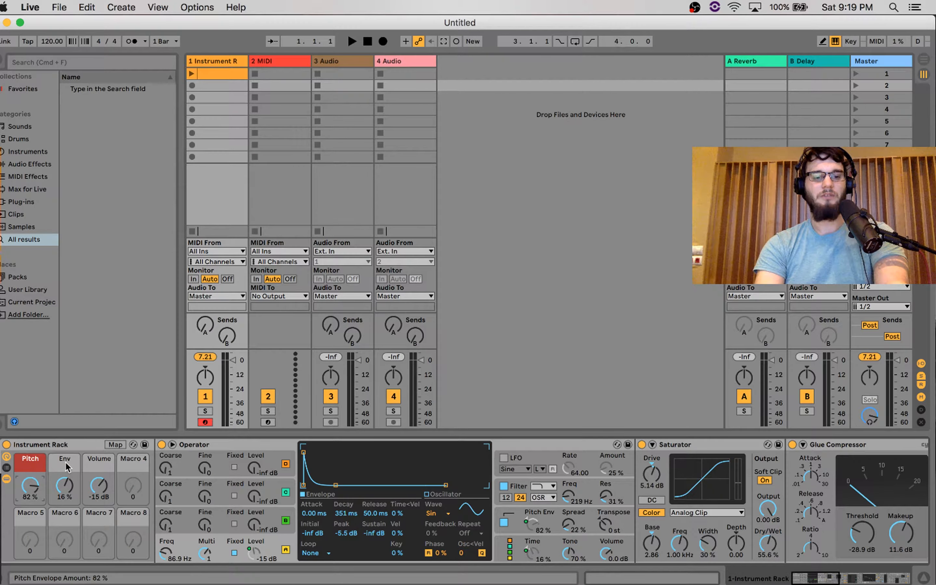
{"action": "right_click", "coordinate": [67, 467]}
{"action": "left_click", "coordinate": [164, 456]}
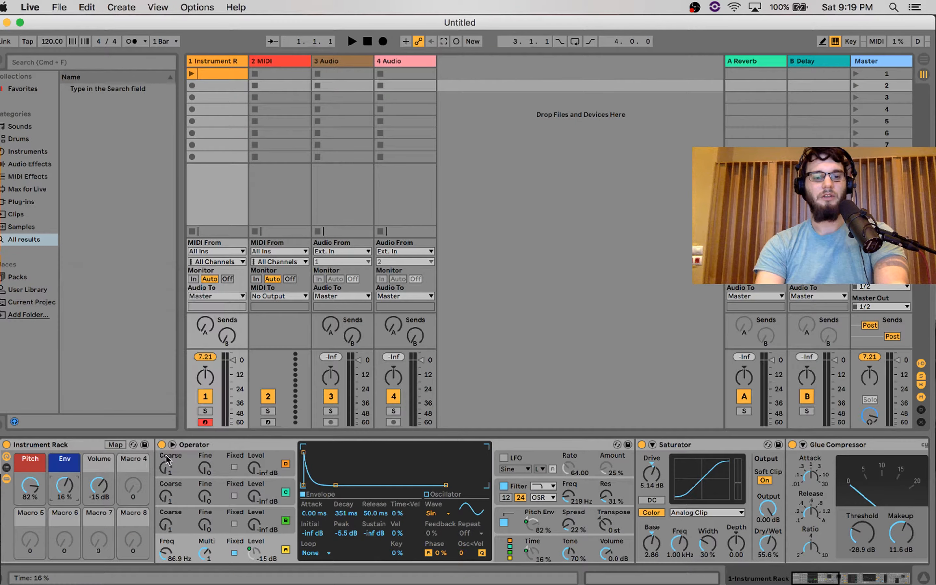
{"action": "right_click", "coordinate": [105, 463]}
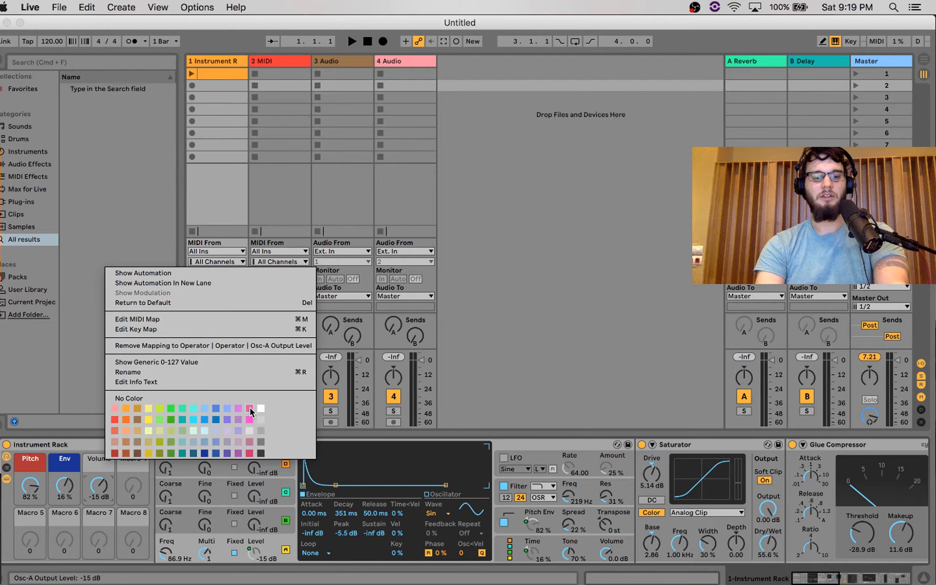
{"action": "left_click", "coordinate": [261, 408]}
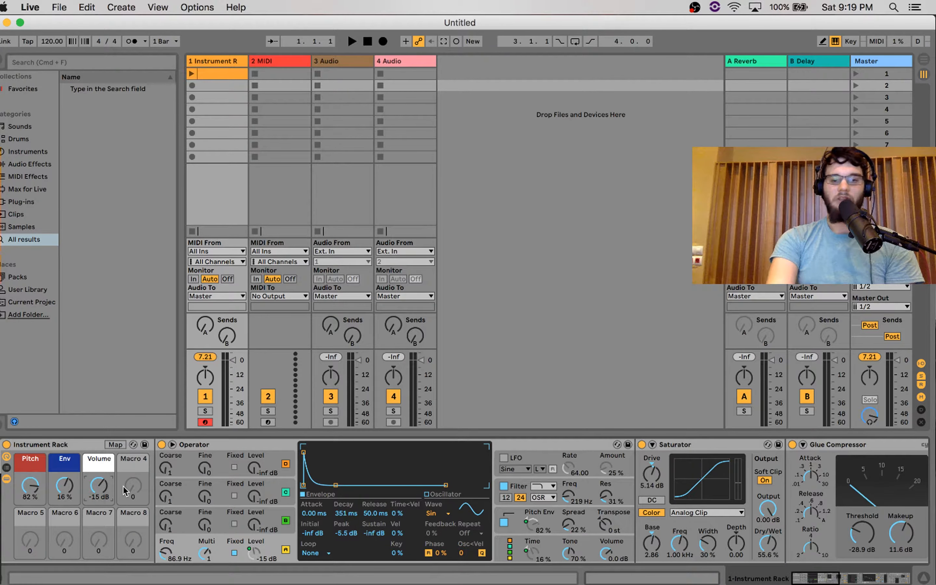
- Audition the kick with several repeated notes using the current macro settings
{"action": "key", "text": "a"}
{"action": "key", "text": "a"}
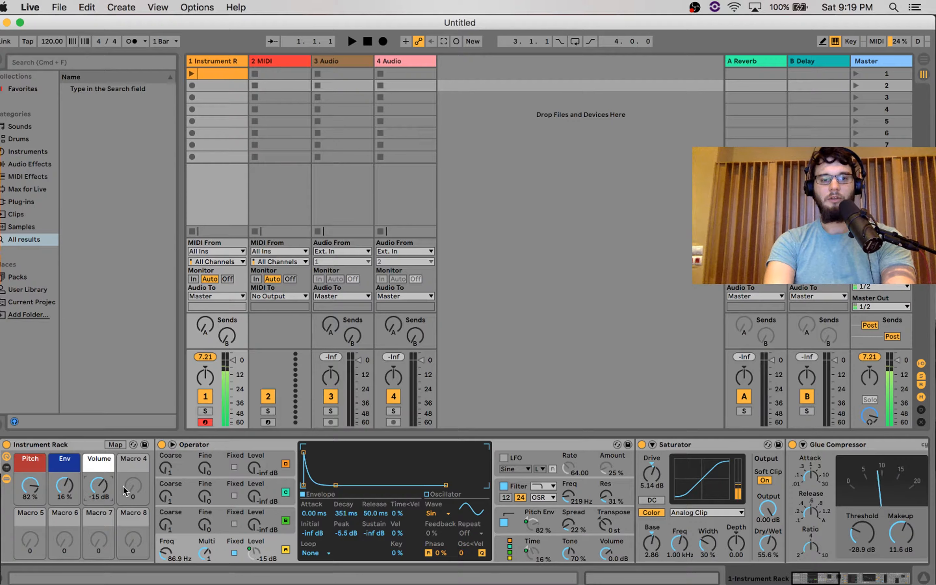
{"action": "key", "text": "a"}
{"action": "key", "text": "a"}
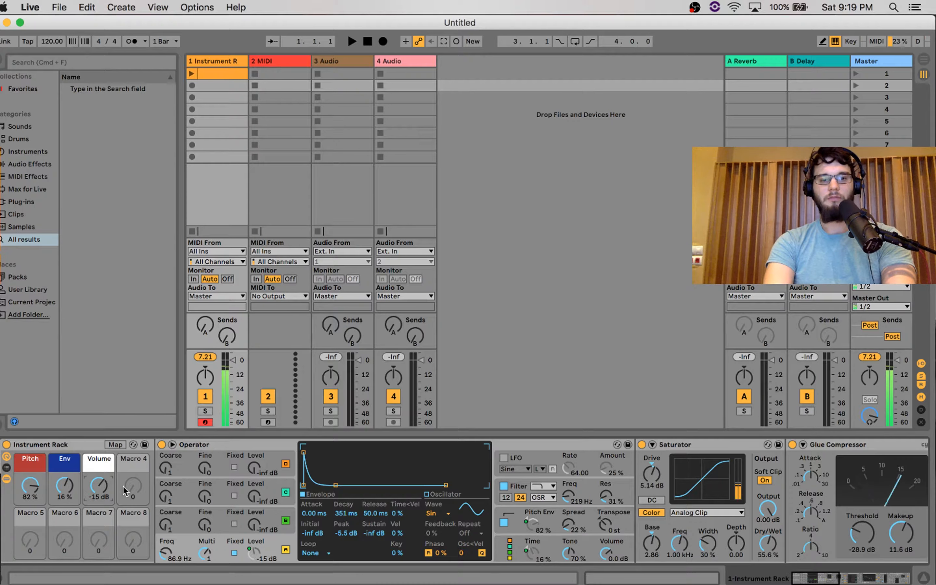
{"action": "key", "text": "a"}
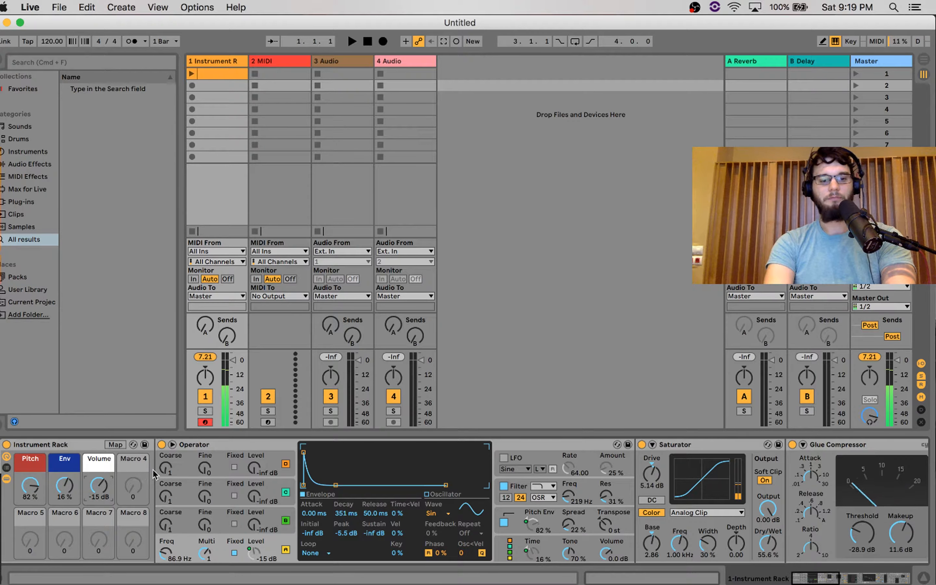
{"action": "key", "text": "a"}
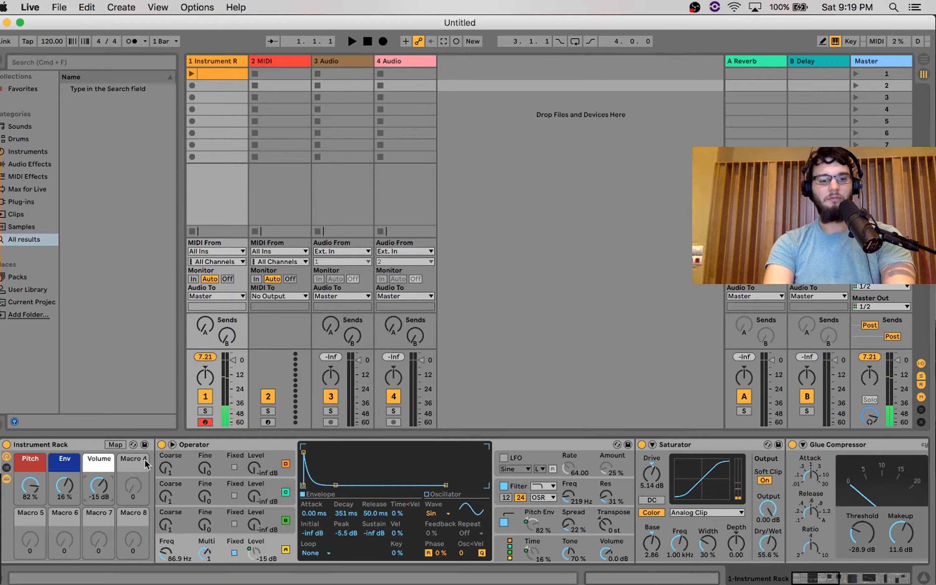
- Save the Instrument Rack as a preset named Kick 1 in the User Library
{"action": "left_click", "coordinate": [144, 448]}
{"action": "left_click", "coordinate": [146, 445]}
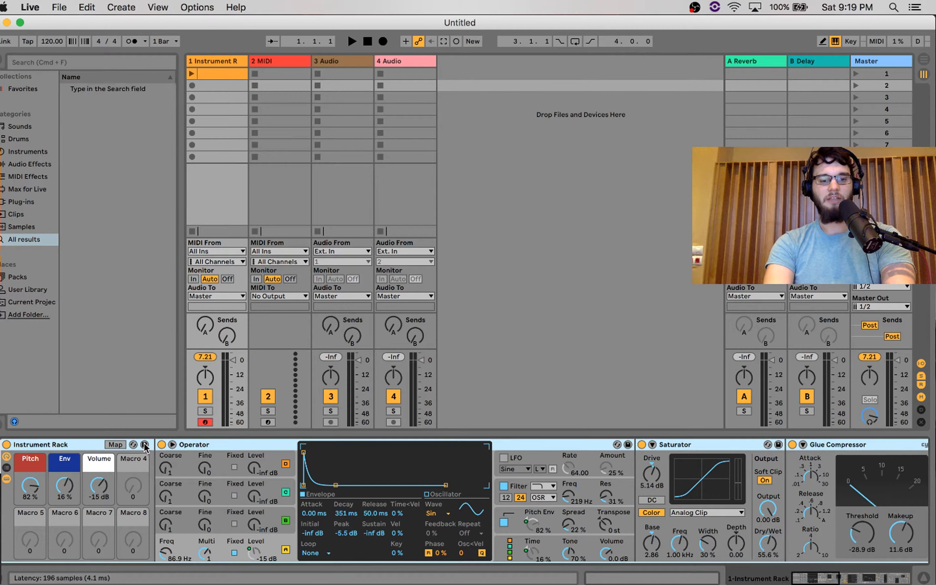
{"action": "type", "text": "Kick 1"}
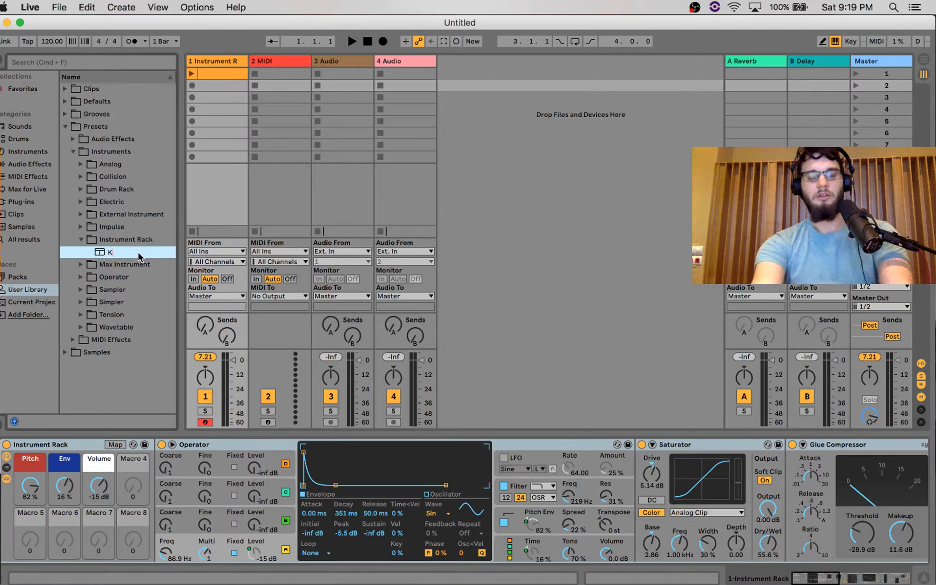
{"action": "left_click", "coordinate": [464, 270]}
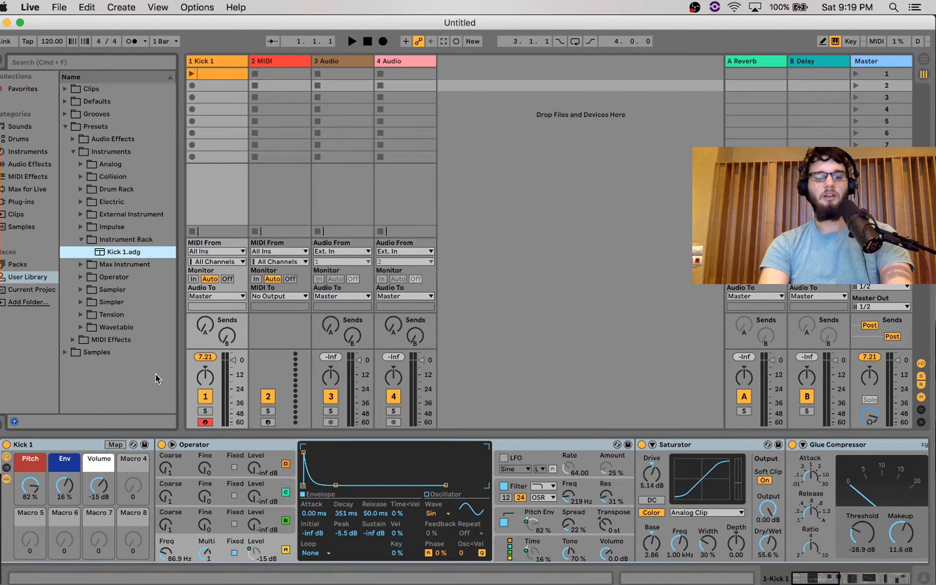
- Play repeated notes on the Kick 1 rack to listen to the saved kick sound
{"action": "key", "text": "a"}
{"action": "key", "text": "a"}
{"action": "key", "text": "a"}
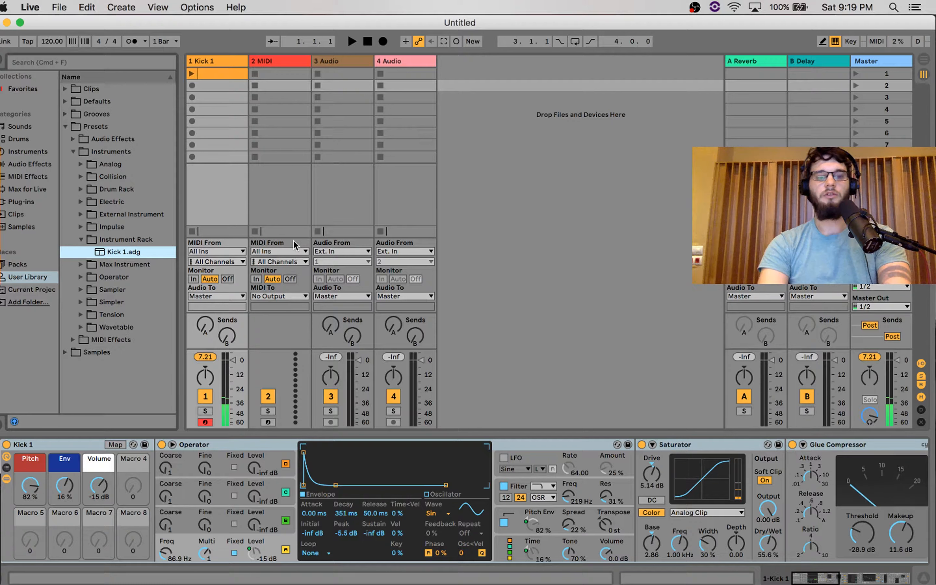
{"action": "key", "text": "a"}
{"action": "key", "text": "a"}
{"action": "key", "text": "a"}
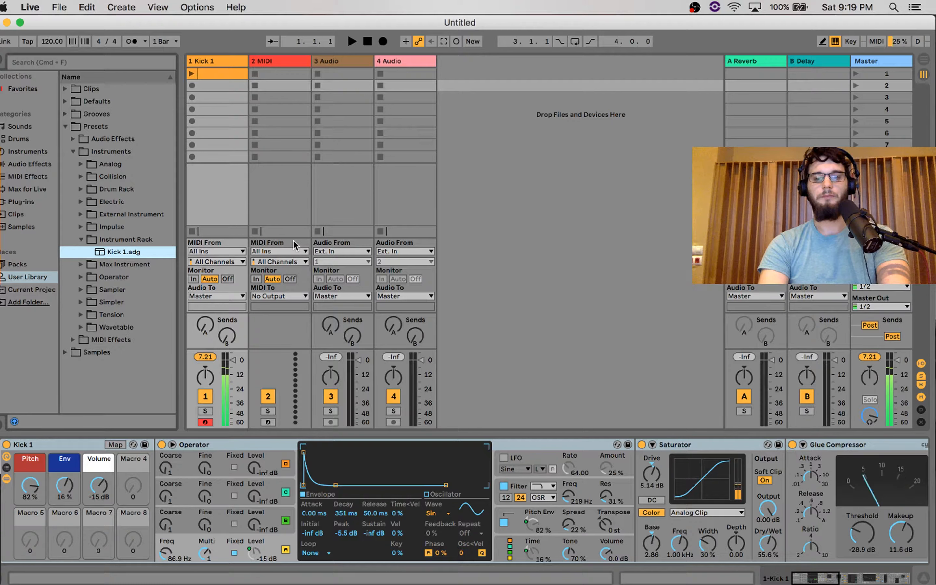
{"action": "key", "text": "a"}
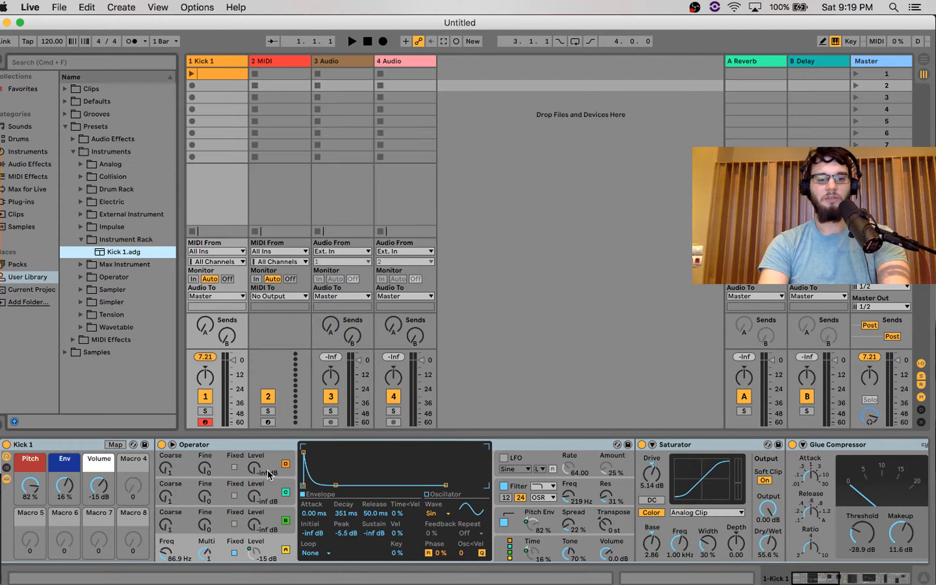
{"action": "key", "text": "a"}
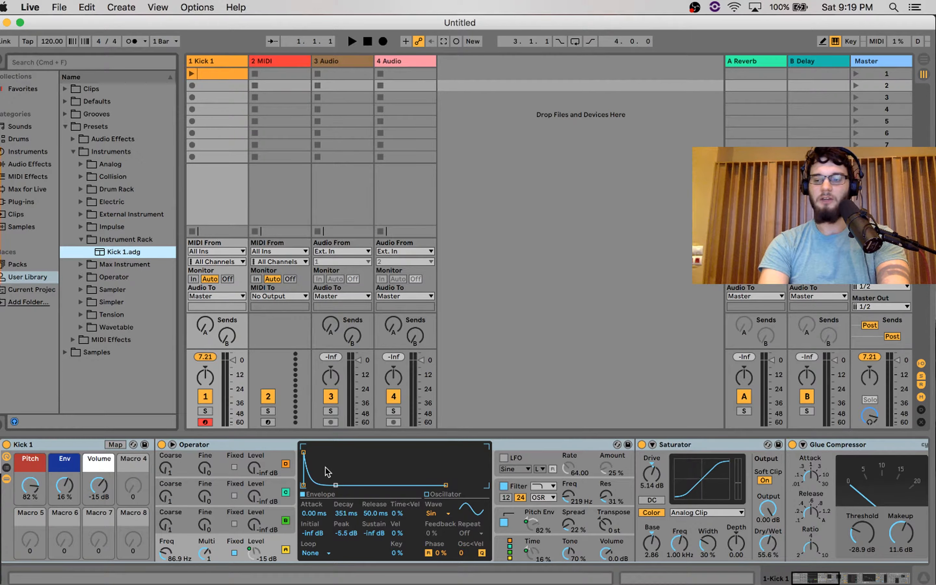
{"action": "key", "text": "a"}
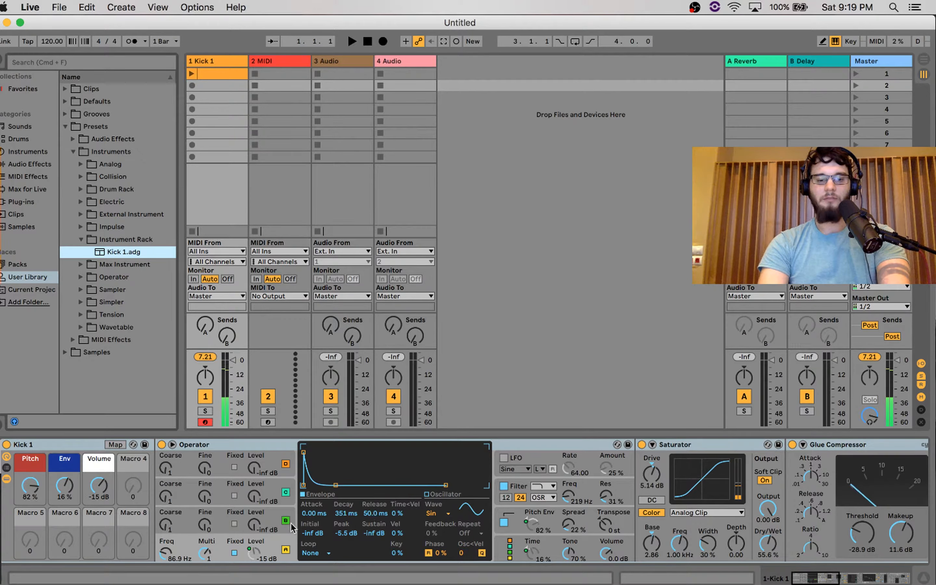
- Try longer decay times such as 566 ms and 445 ms on the kick's oscillator A envelope while playing notes
{"action": "key", "text": "a"}
{"action": "key", "text": "a"}
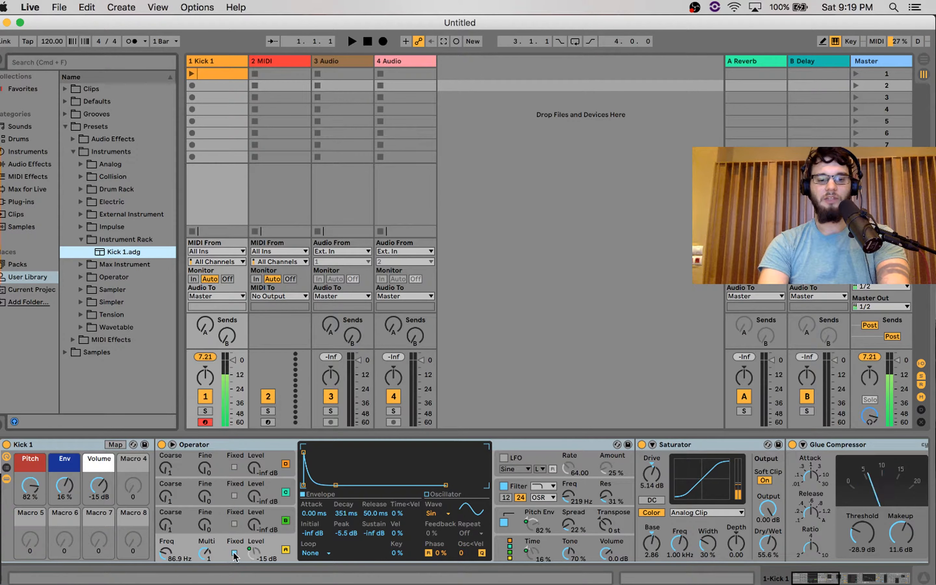
{"action": "left_click", "coordinate": [546, 519]}
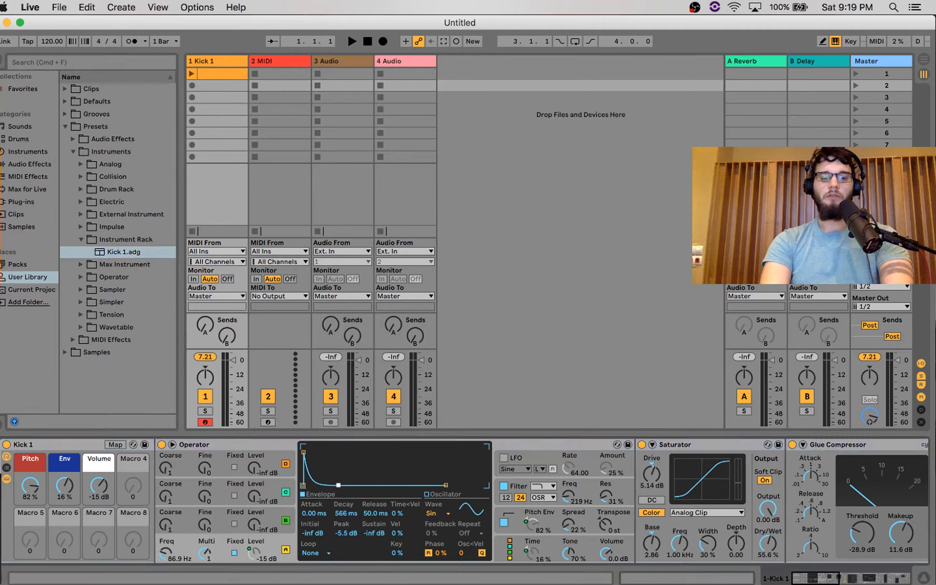
{"action": "mouse_move", "coordinate": [335, 485]}
{"action": "left_mouse_down"}
{"action": "mouse_move", "coordinate": [364, 451]}
{"action": "mouse_move", "coordinate": [337, 485]}
{"action": "left_mouse_up"}
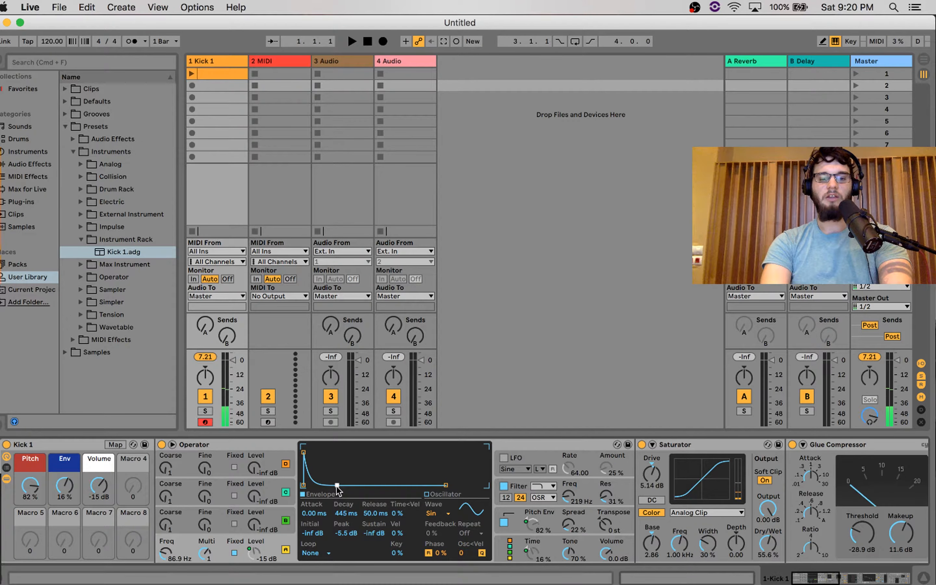
{"action": "left_click_drag", "start_coordinate": [337, 490], "coordinate": [336, 488]}
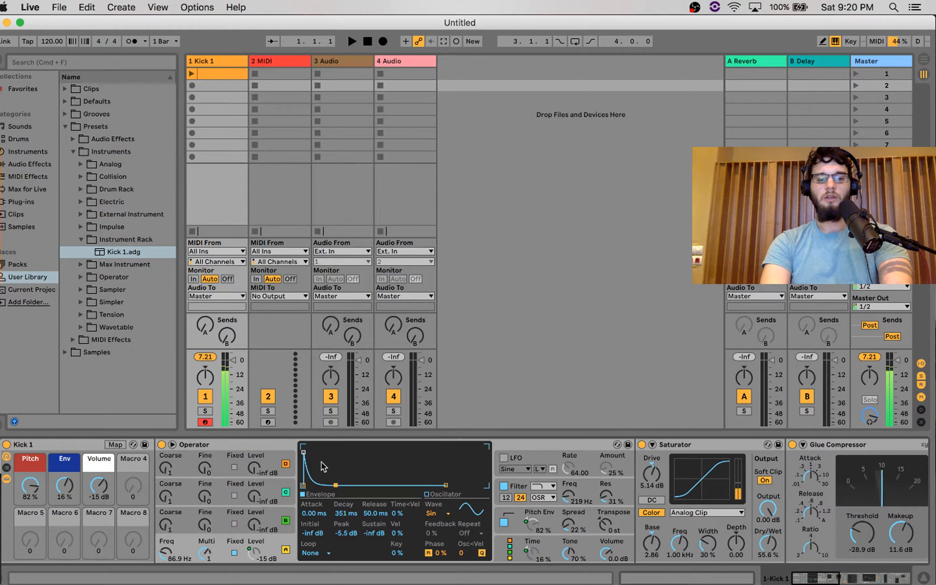
{"action": "left_click", "coordinate": [554, 518]}
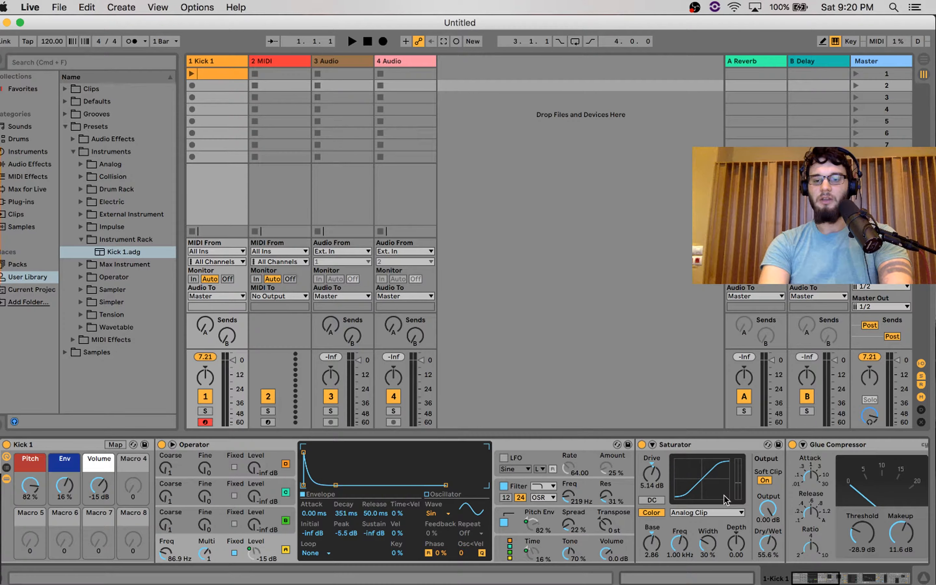
- Review the Kick 1 rack's effects chain from Saturator through to Limiter and play the kick
{"action": "scroll", "coordinate": [724, 495], "scroll_direction": "right", "scroll_amount": 5}
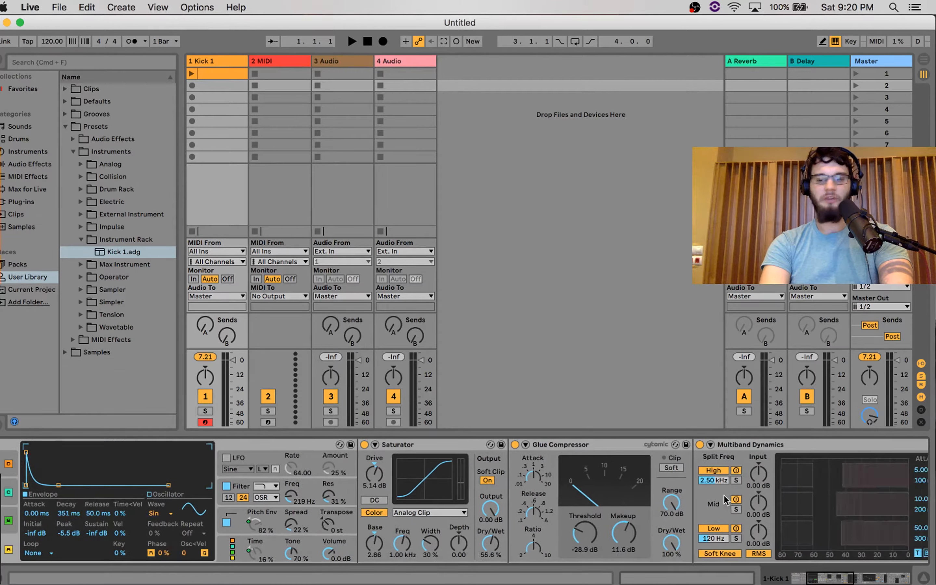
{"action": "scroll", "coordinate": [724, 496], "scroll_direction": "right", "scroll_amount": 6}
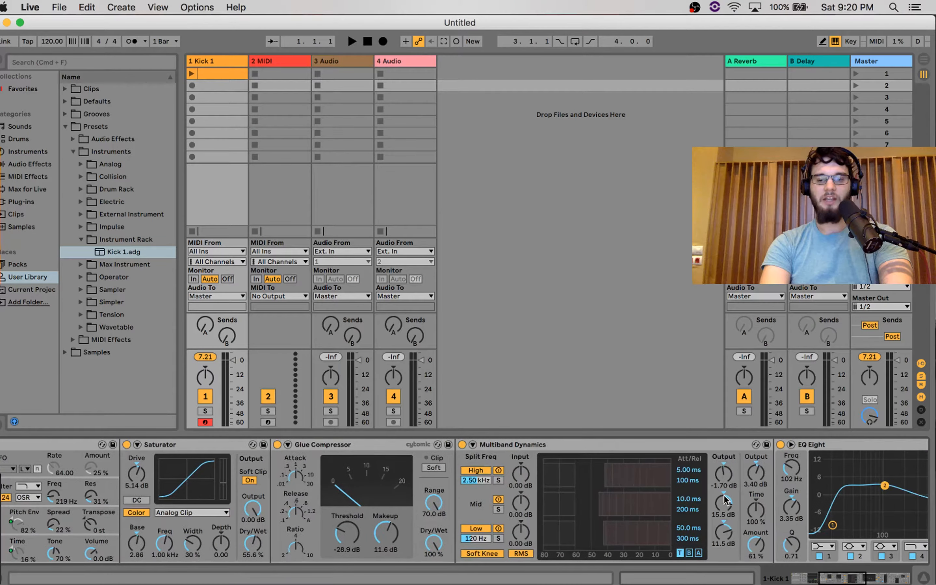
{"action": "scroll", "coordinate": [724, 500], "scroll_direction": "right", "scroll_amount": 5}
{"action": "scroll", "coordinate": [725, 500], "scroll_direction": "right", "scroll_amount": 6}
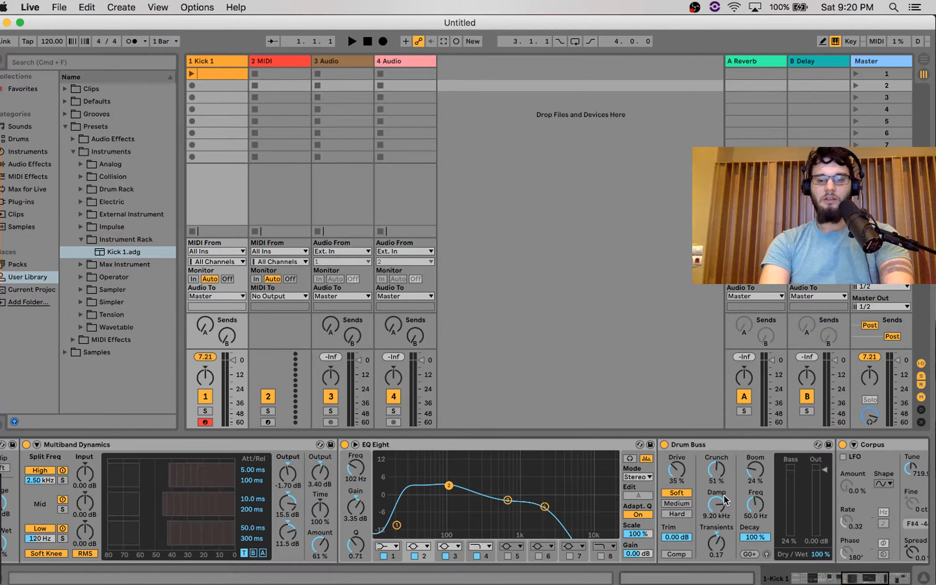
{"action": "scroll", "coordinate": [724, 500], "scroll_direction": "right", "scroll_amount": 4}
{"action": "scroll", "coordinate": [724, 500], "scroll_direction": "right", "scroll_amount": 6}
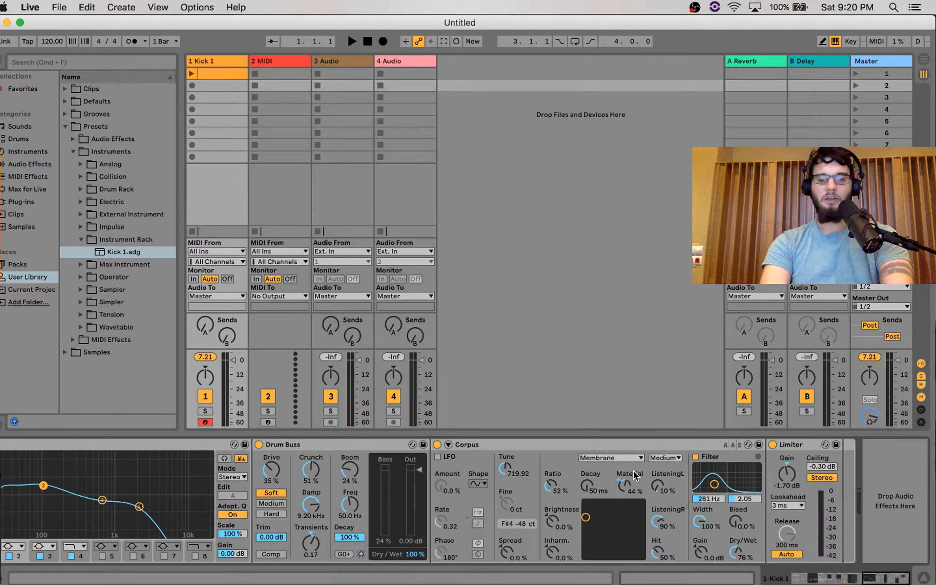
{"action": "scroll", "coordinate": [633, 473], "scroll_direction": "left", "scroll_amount": 1}
{"action": "scroll", "coordinate": [634, 475], "scroll_direction": "left", "scroll_amount": 5}
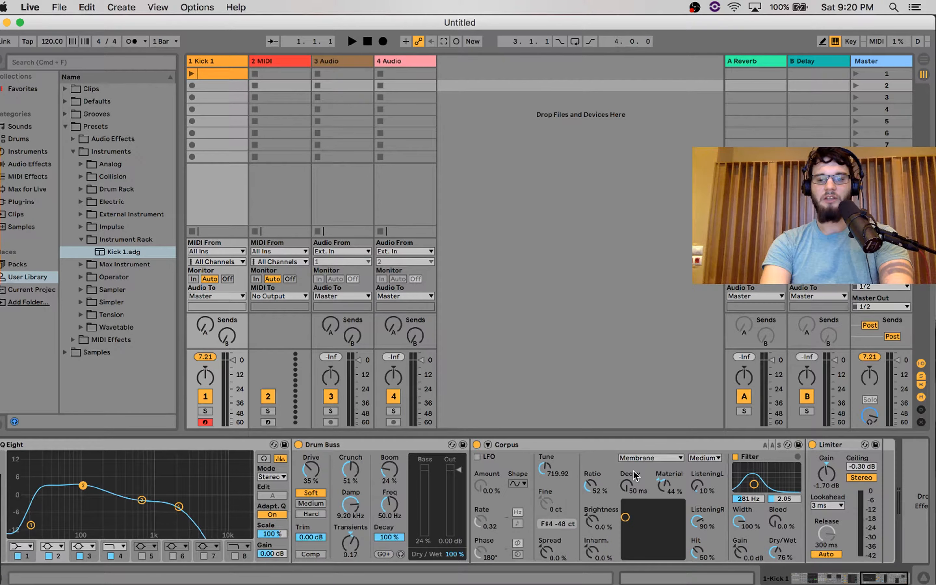
{"action": "scroll", "coordinate": [634, 474], "scroll_direction": "left", "scroll_amount": 20}
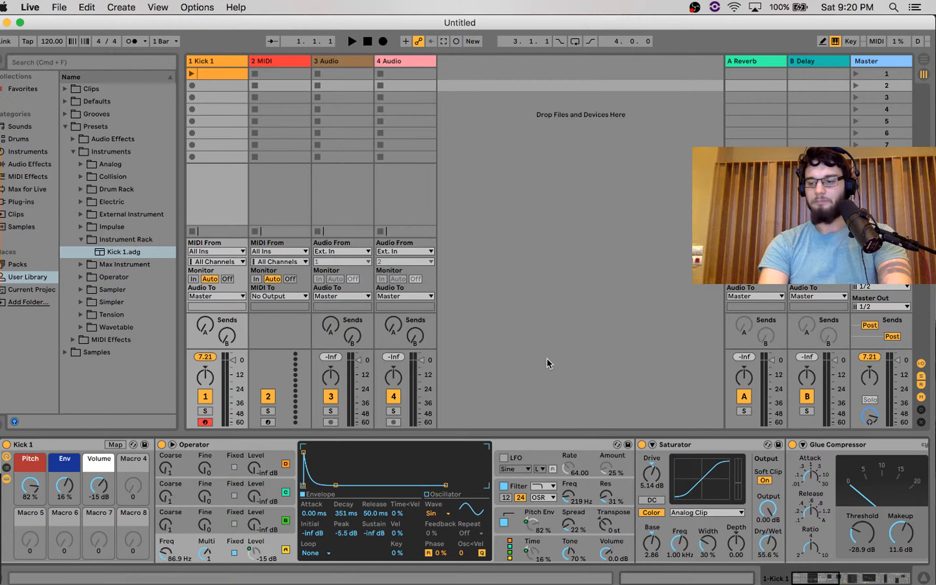
{"action": "key", "text": "a"}
{"action": "key", "text": "a"}
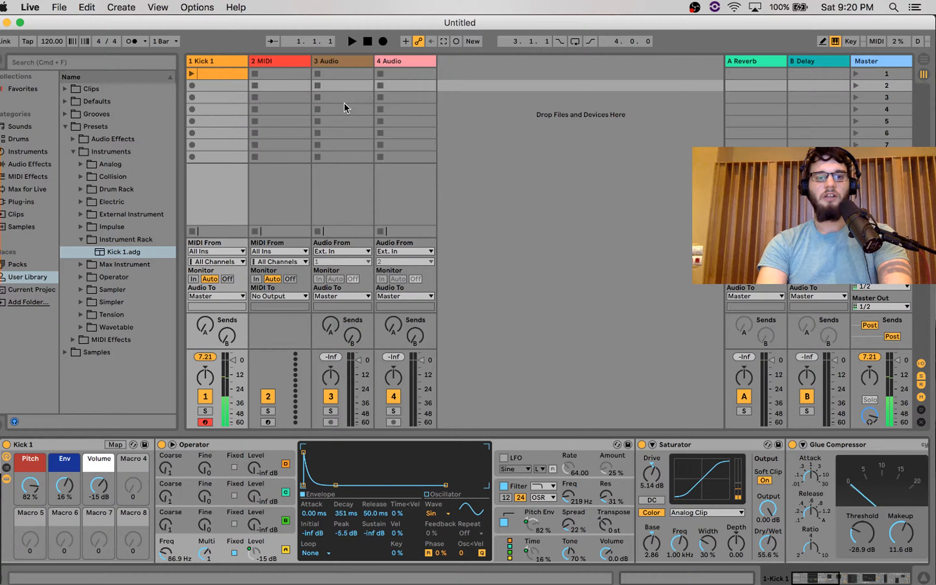
- Load the Operator instrument onto the empty second MIDI track
{"action": "left_click", "coordinate": [280, 61]}
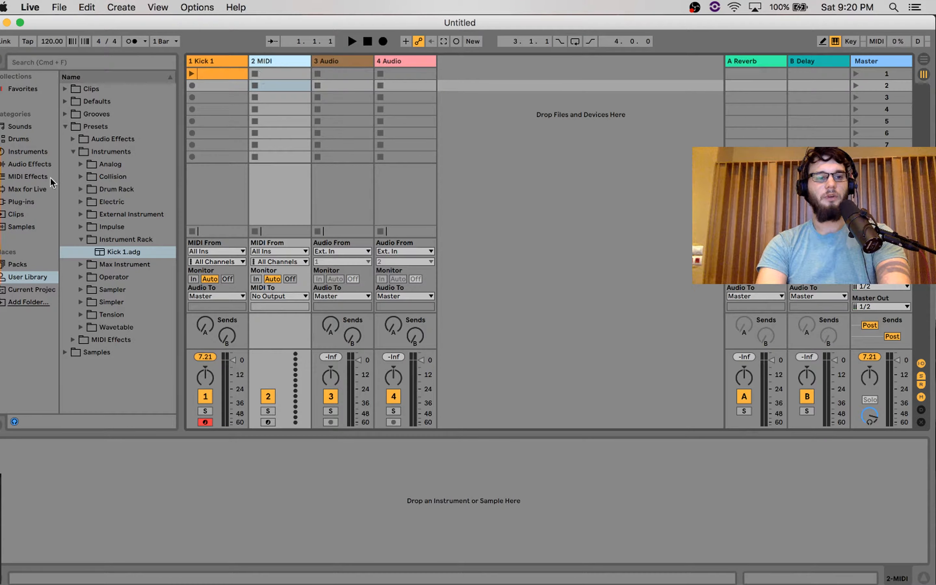
{"action": "left_click", "coordinate": [20, 152]}
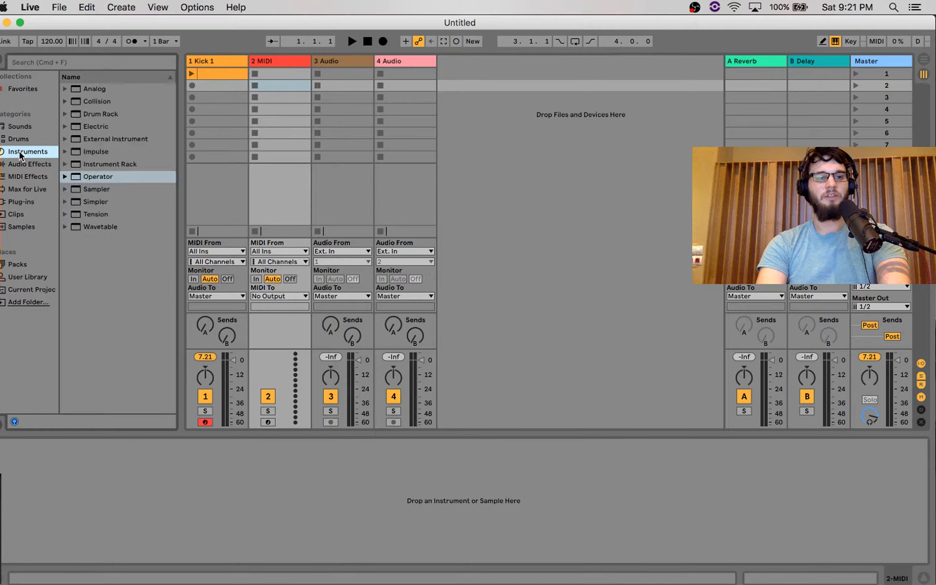
{"action": "double_click", "coordinate": [91, 175]}
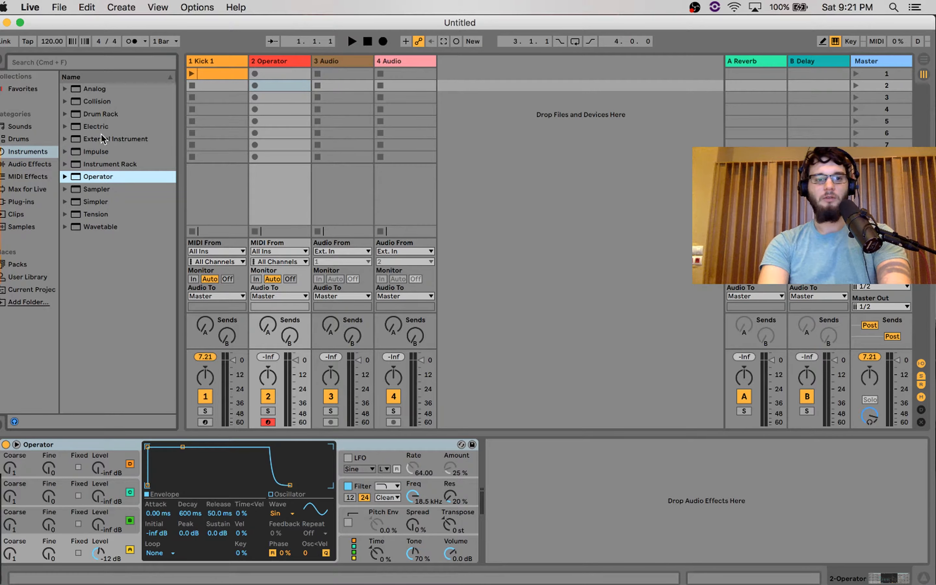
- Find the snare drum hits in the library and load A-Snare Cust N&C 1 A onto the second track
{"action": "left_click", "coordinate": [21, 126]}
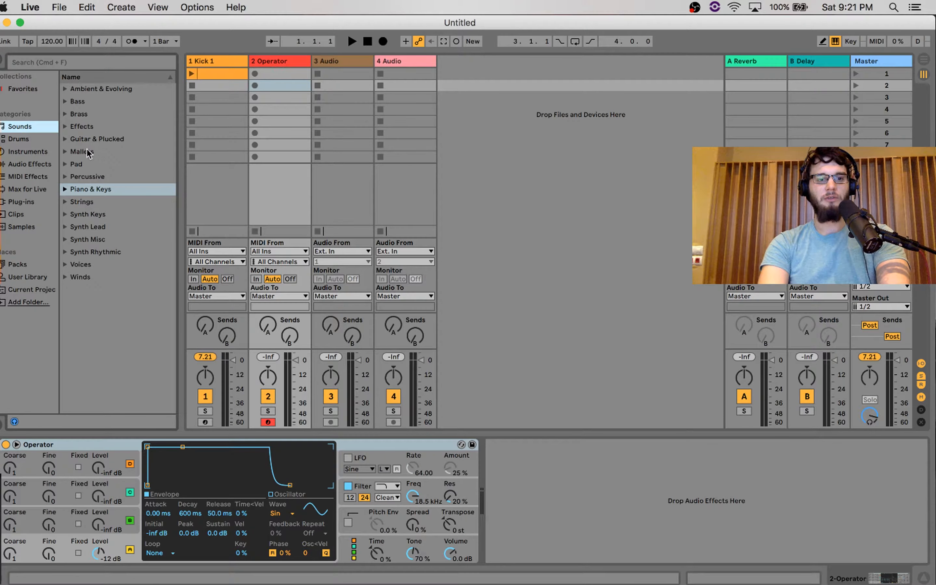
{"action": "left_click", "coordinate": [30, 138]}
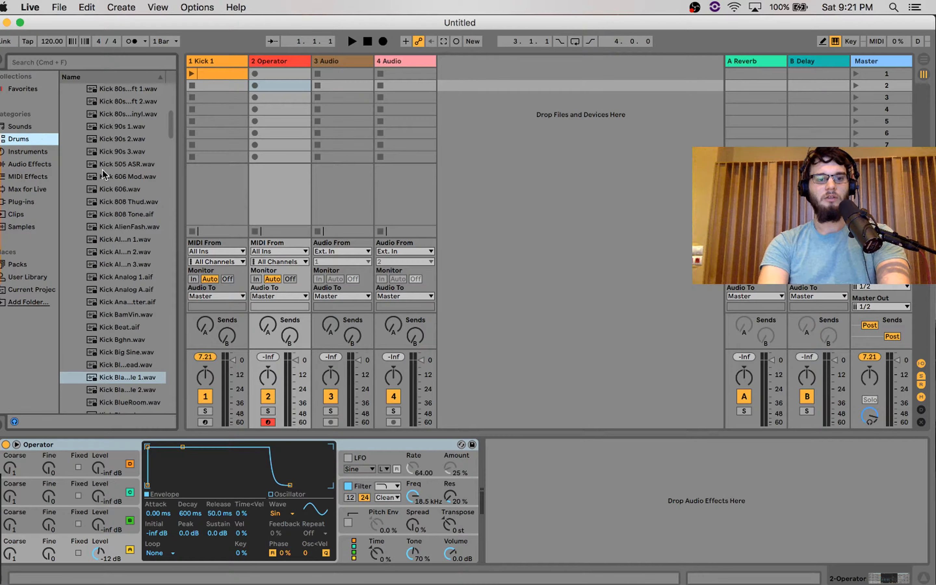
{"action": "left_click", "coordinate": [73, 189]}
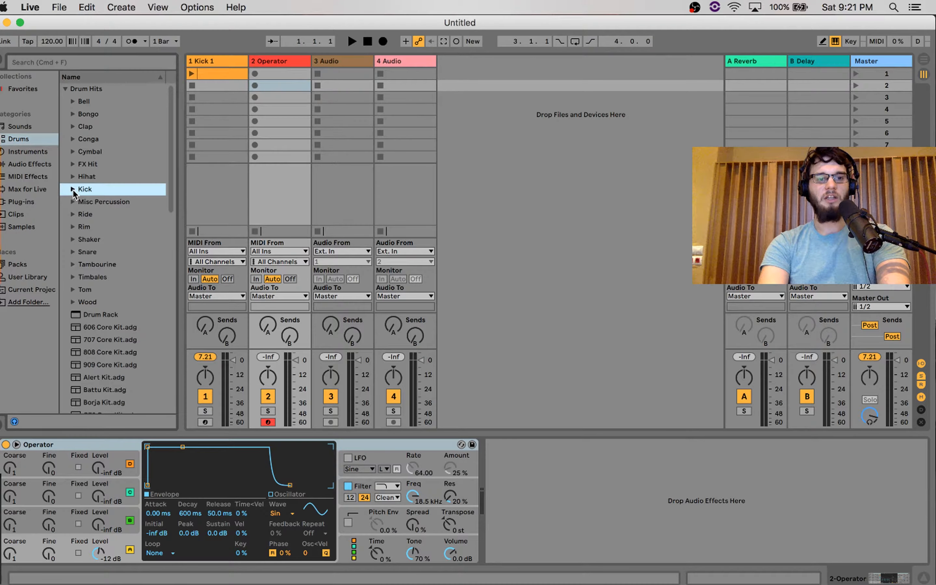
{"action": "left_click", "coordinate": [71, 251]}
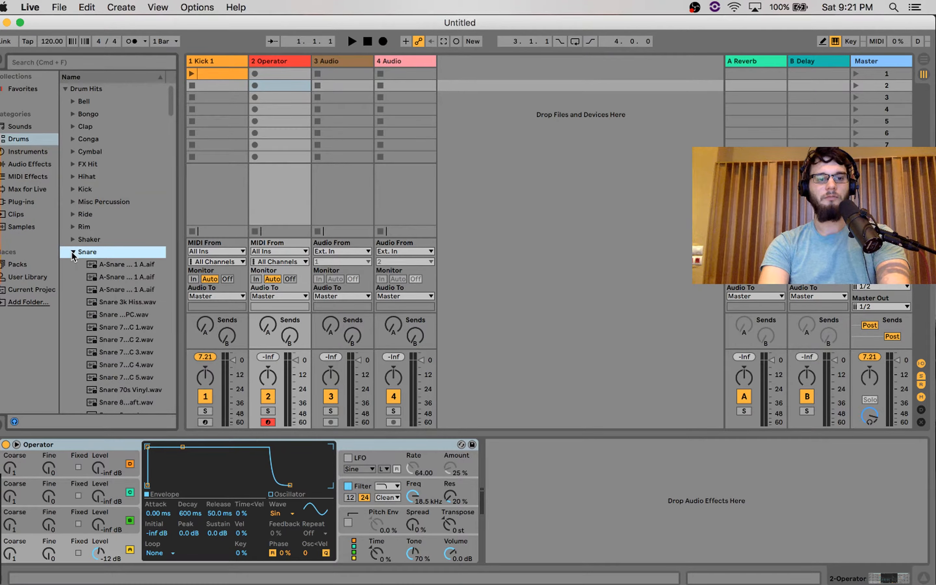
{"action": "left_click", "coordinate": [114, 267]}
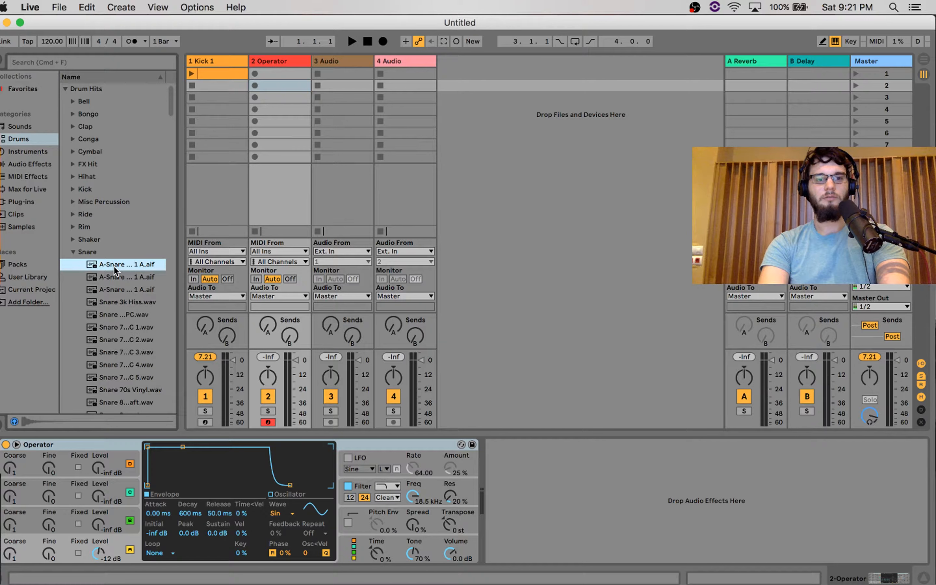
{"action": "double_click", "coordinate": [113, 266]}
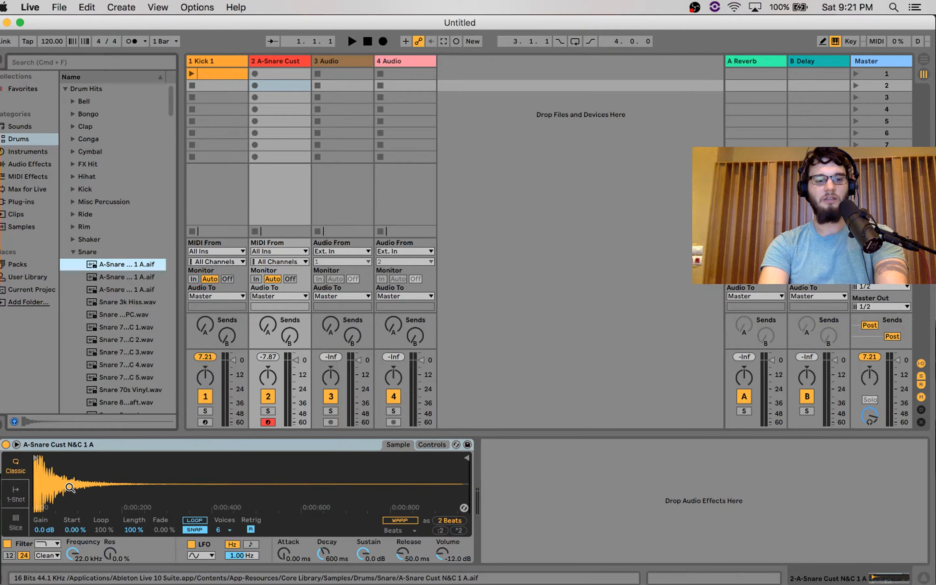
- Examine the snare sample's waveform up close and play it, comparing the sound with Warp on and off
{"action": "scroll", "coordinate": [70, 487], "scroll_direction": "up", "scroll_amount": 3}
{"action": "scroll", "coordinate": [69, 486], "scroll_direction": "up", "scroll_amount": 3}
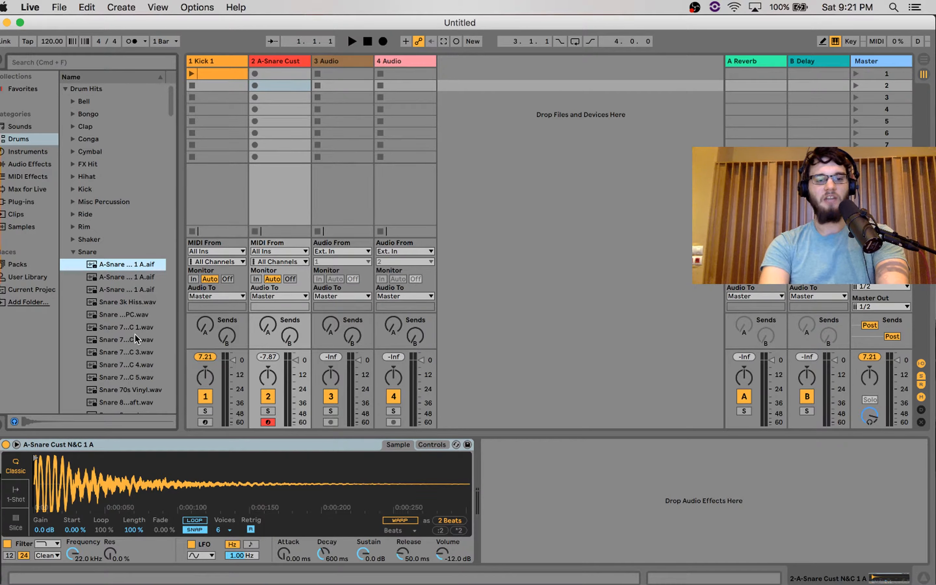
{"action": "key", "text": "a"}
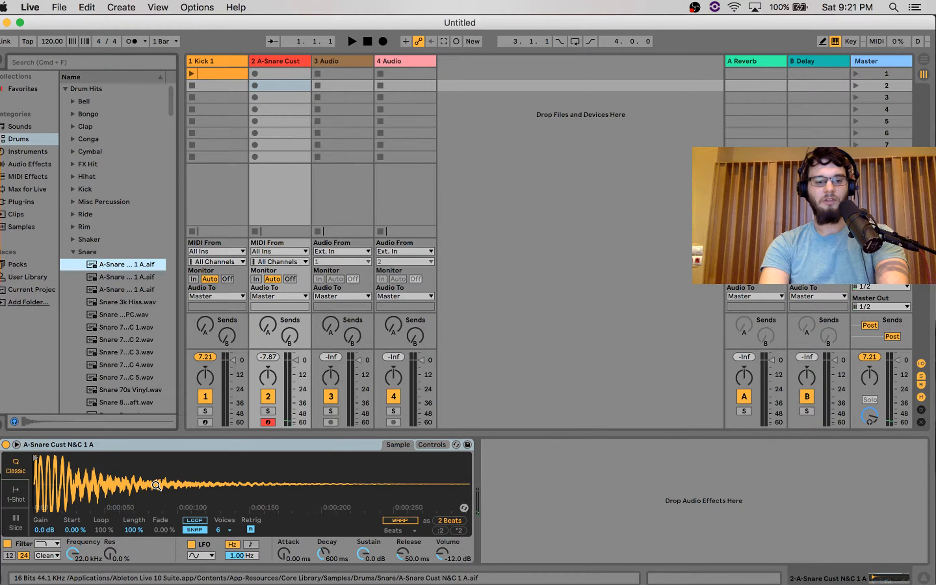
{"action": "key", "text": "a"}
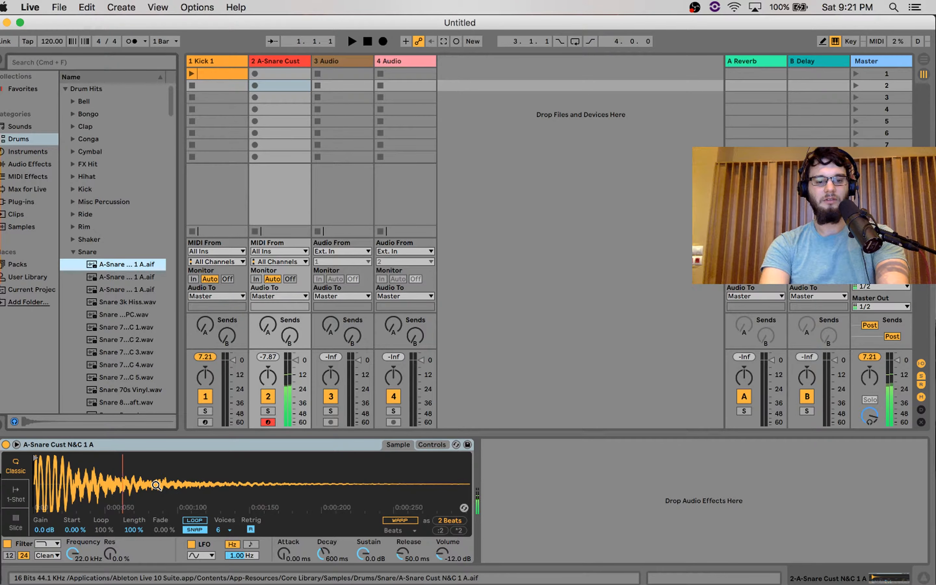
{"action": "left_click", "coordinate": [389, 520]}
{"action": "key", "text": "a"}
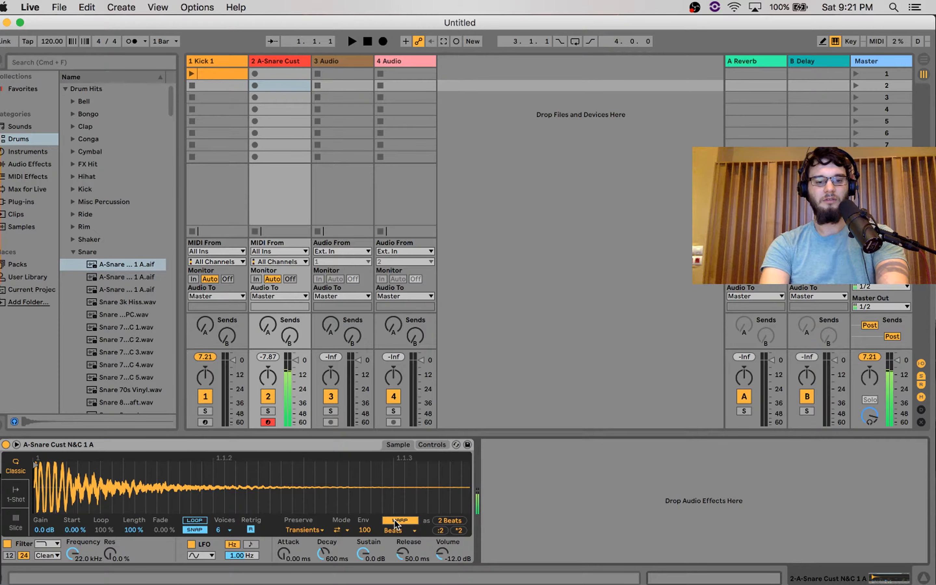
{"action": "key", "text": "a"}
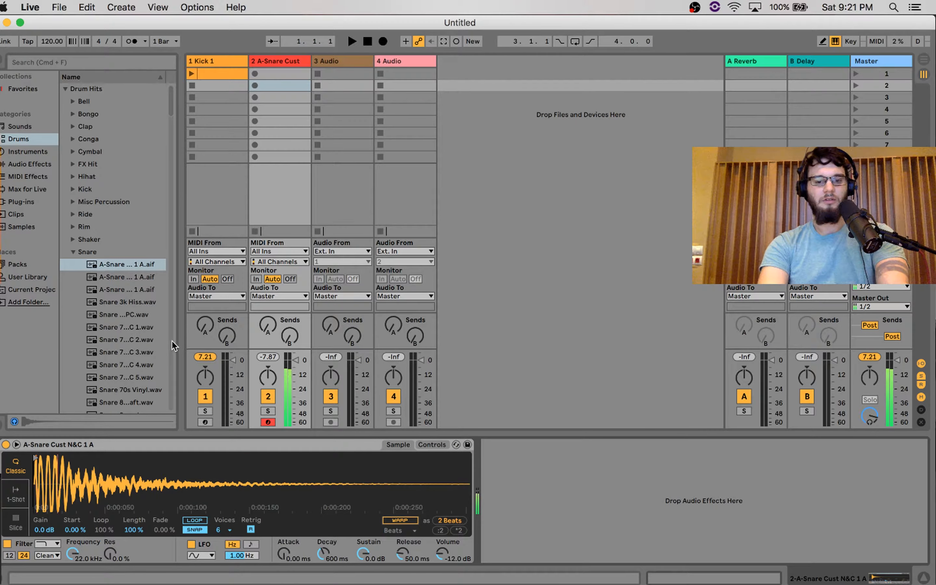
- Preview several other snare samples from the Drum Hits library to compare their sound
{"action": "left_click", "coordinate": [109, 323]}
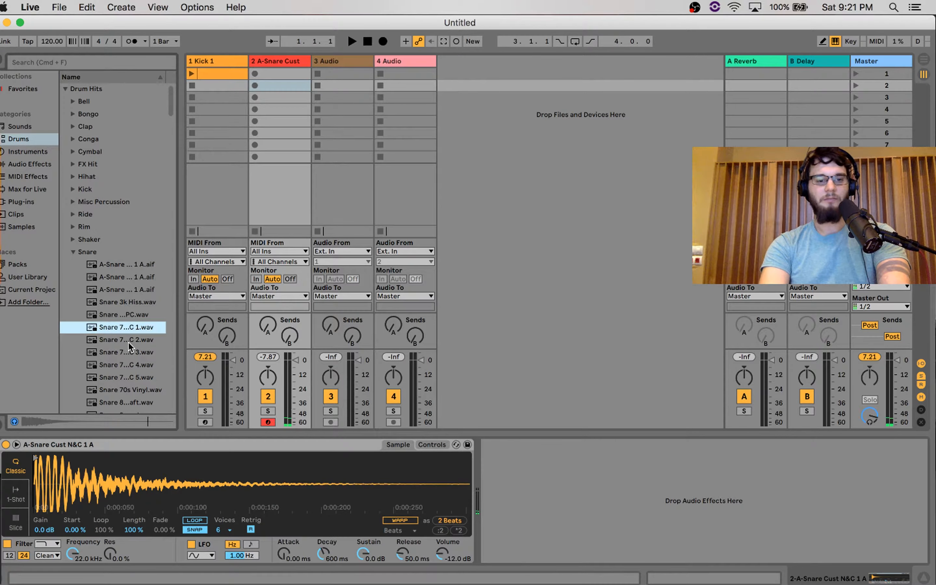
{"action": "left_click", "coordinate": [127, 342]}
{"action": "left_click", "coordinate": [123, 325]}
{"action": "left_click", "coordinate": [122, 369]}
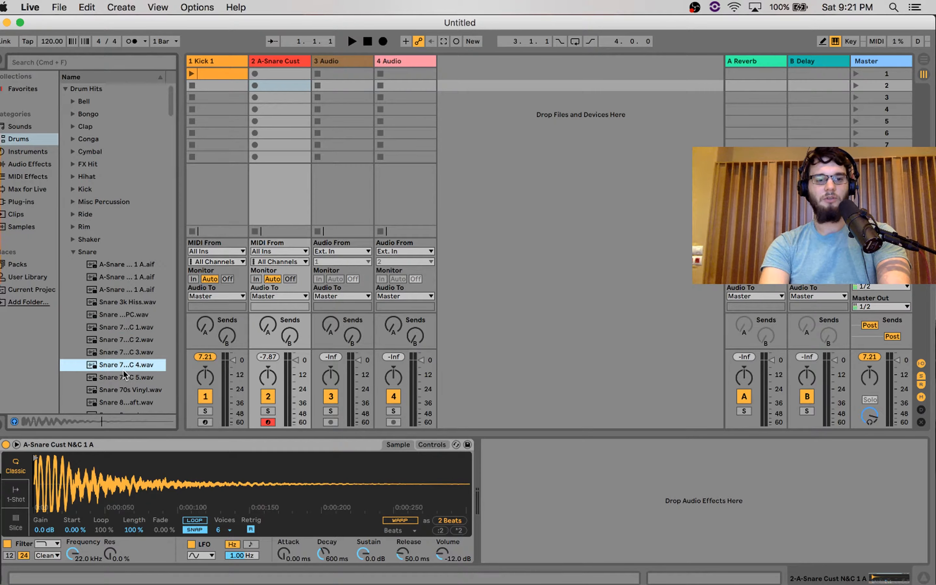
{"action": "left_click", "coordinate": [127, 290]}
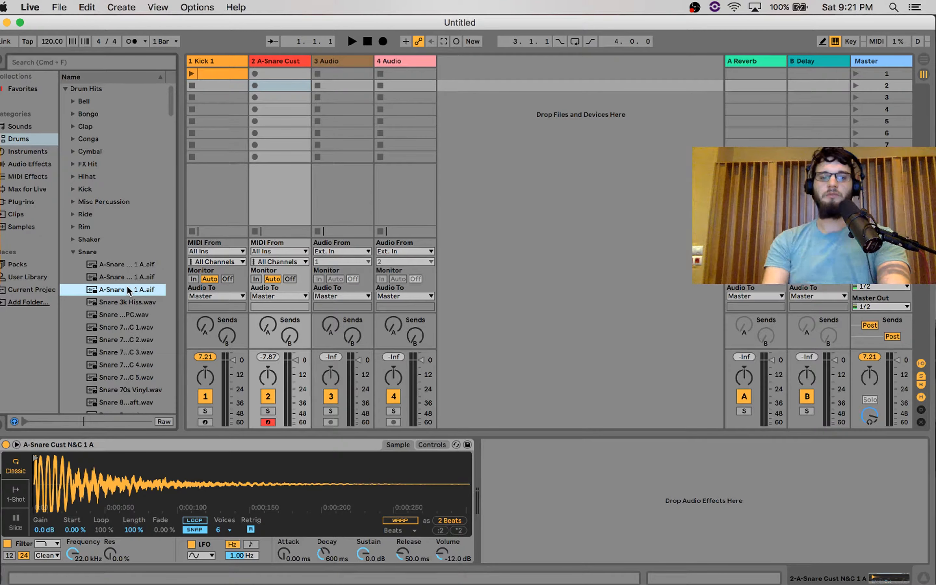
{"action": "key", "text": "a"}
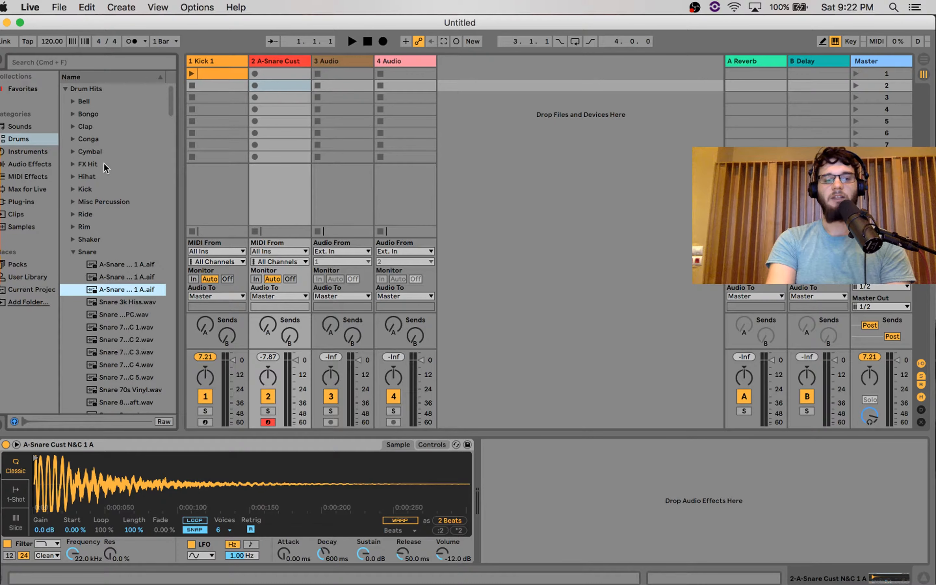
- Replace the snare sample on the second track with a fresh Operator instrument
{"action": "left_click", "coordinate": [41, 151]}
{"action": "double_click", "coordinate": [93, 176]}
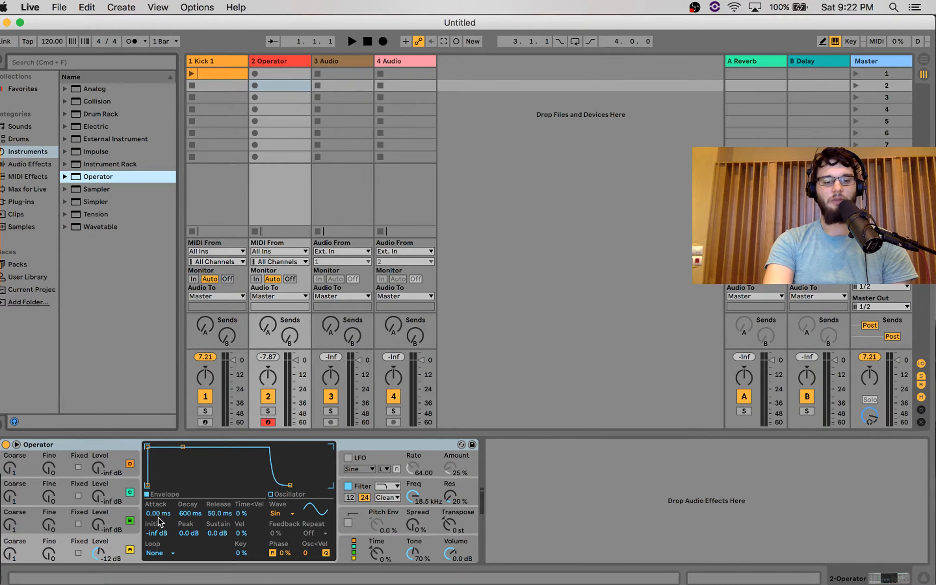
- Set oscillator A to a fixed frequency of 248 Hz and shape its envelope to a 276 ms decay with -inf dB sustain
{"action": "left_click", "coordinate": [79, 553]}
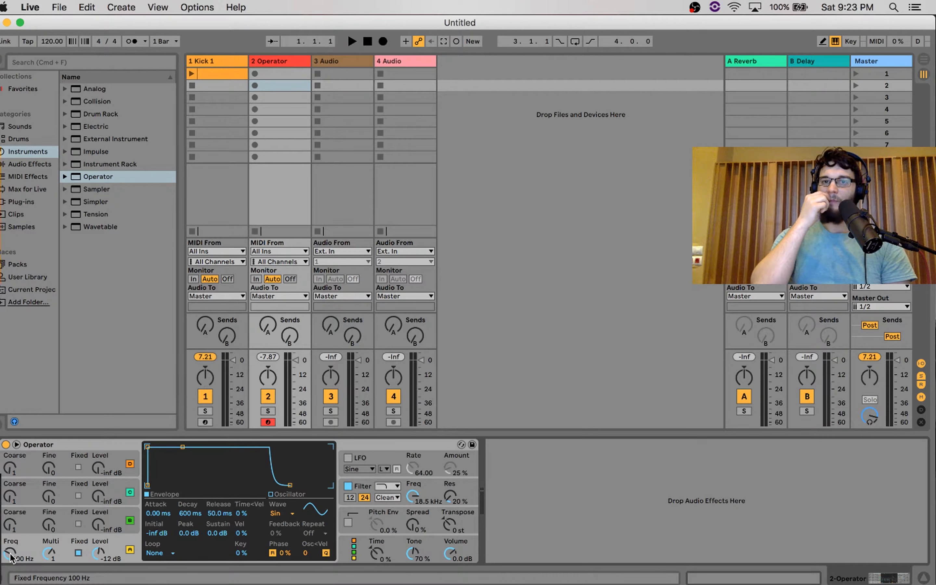
{"action": "mouse_move", "coordinate": [11, 554]}
{"action": "left_mouse_down"}
{"action": "mouse_move", "coordinate": [10, 533]}
{"action": "mouse_move", "coordinate": [14, 564]}
{"action": "left_mouse_up"}
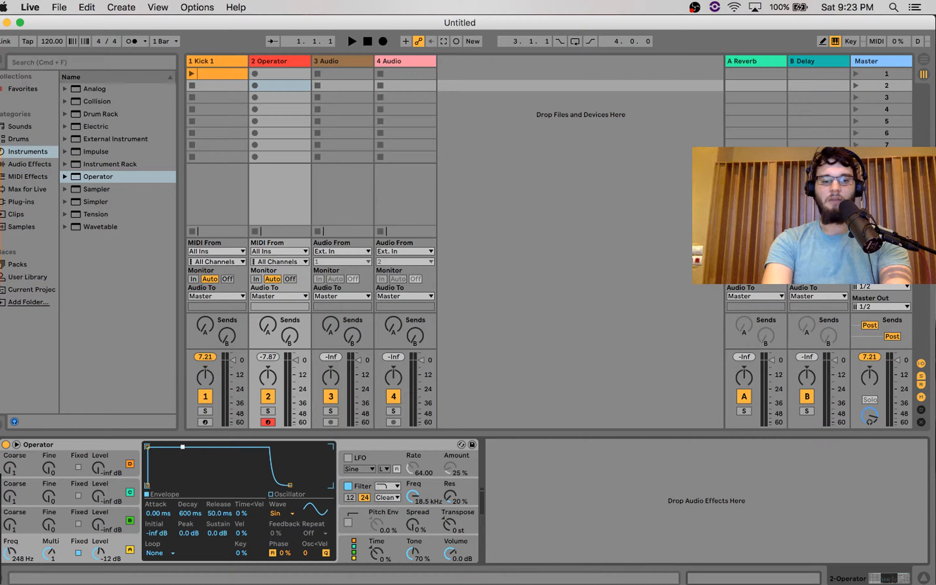
{"action": "left_click_drag", "start_coordinate": [182, 447], "coordinate": [179, 485]}
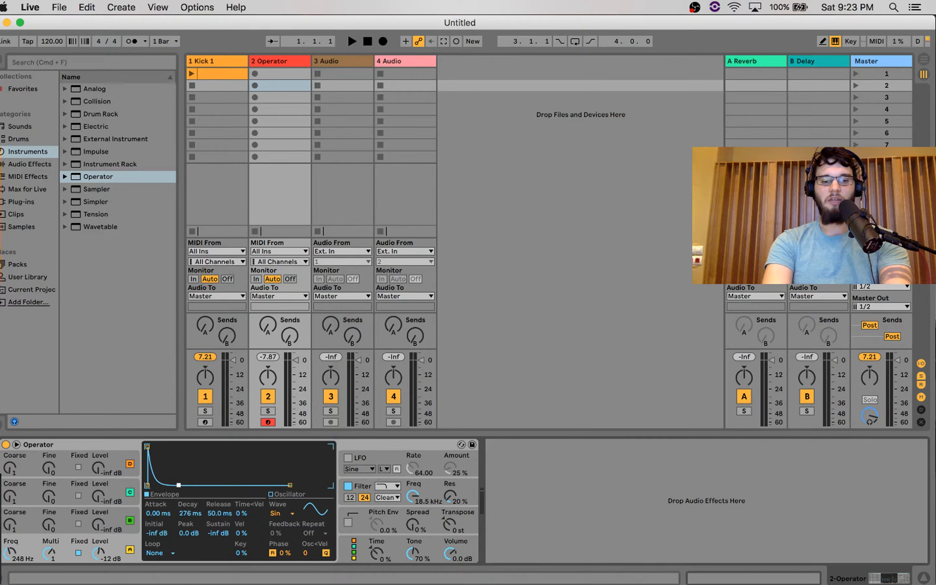
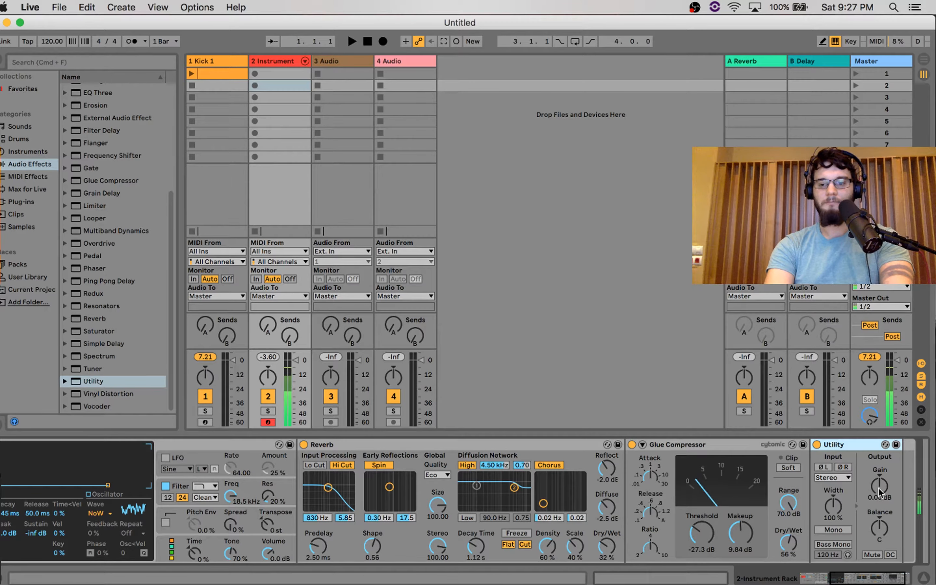
- Raise the Utility gain to 0.56 dB and add an EQ Eight after it with band 4 boosted 4.59 dB at 2.20 kHz
{"action": "mouse_move", "coordinate": [878, 489]}
{"action": "left_mouse_down"}
{"action": "mouse_move", "coordinate": [879, 478]}
{"action": "mouse_move", "coordinate": [879, 488]}
{"action": "left_mouse_up"}
{"action": "scroll", "coordinate": [109, 194], "scroll_direction": "up", "scroll_amount": 5}
{"action": "left_click_drag", "start_coordinate": [96, 193], "coordinate": [581, 455]}
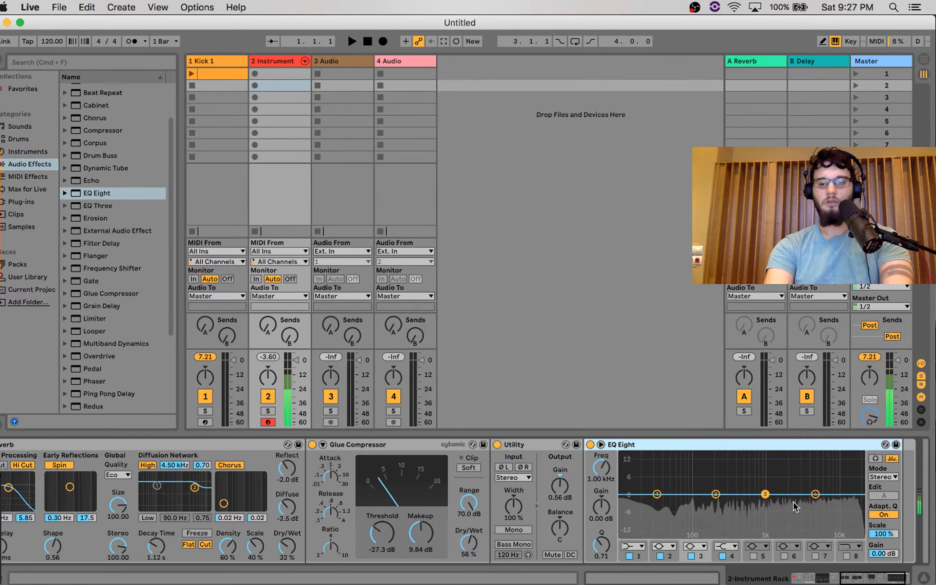
{"action": "left_click_drag", "start_coordinate": [816, 496], "coordinate": [790, 483]}
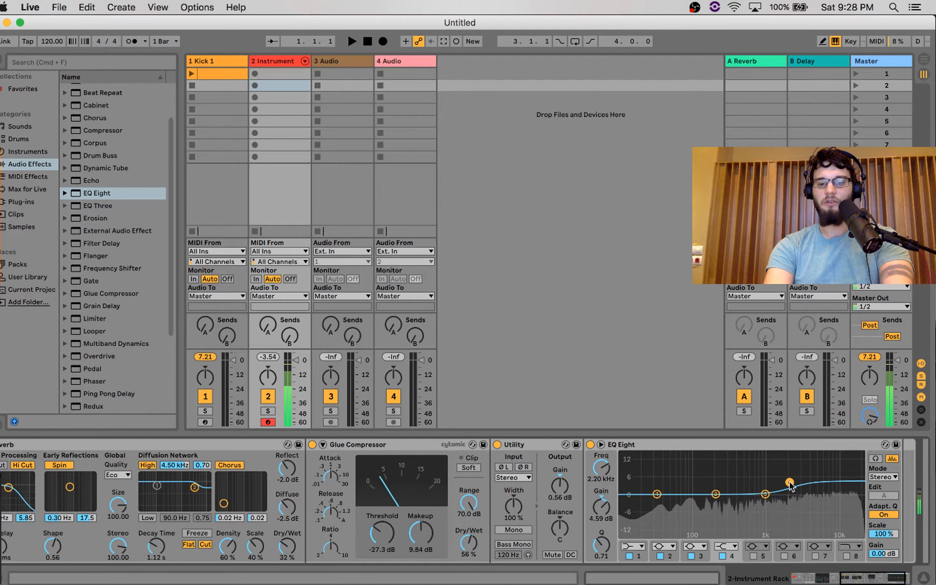
{"action": "scroll", "coordinate": [620, 505], "scroll_direction": "right", "scroll_amount": 3}
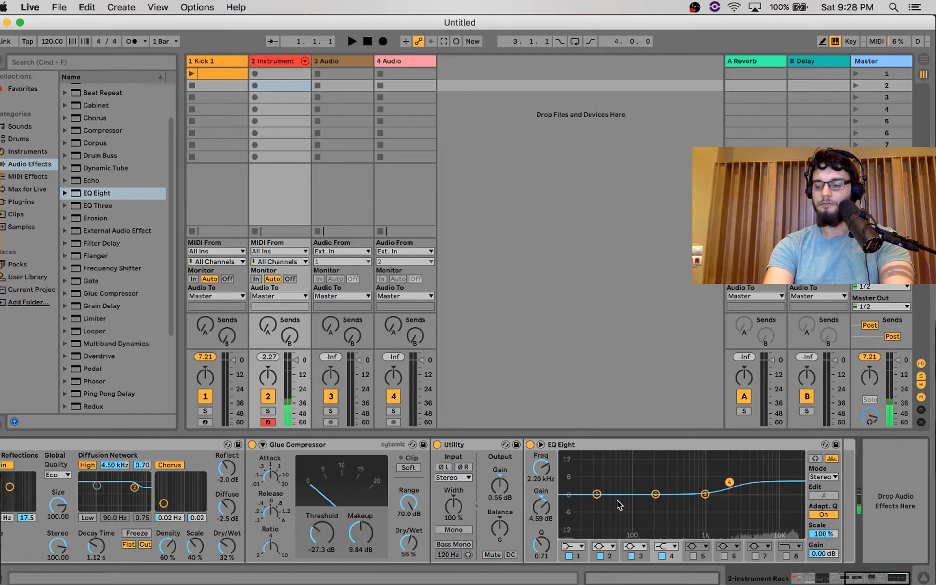
- Group the Noise chain's Reverb, Glue Compressor, Utility and EQ Eight into an Audio Effect Rack and show its chain list
{"action": "scroll", "coordinate": [641, 449], "scroll_direction": "left", "scroll_amount": 2}
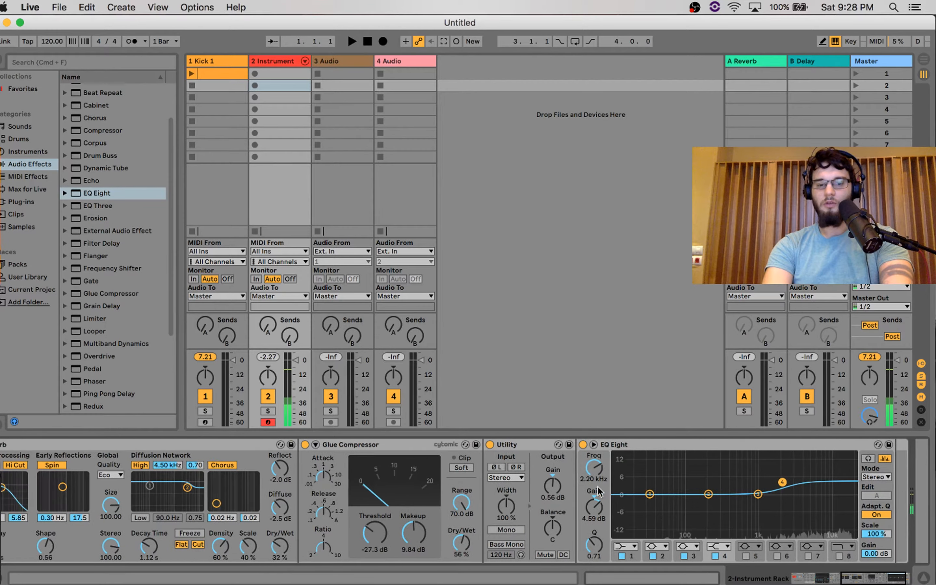
{"action": "left_click", "coordinate": [652, 443]}
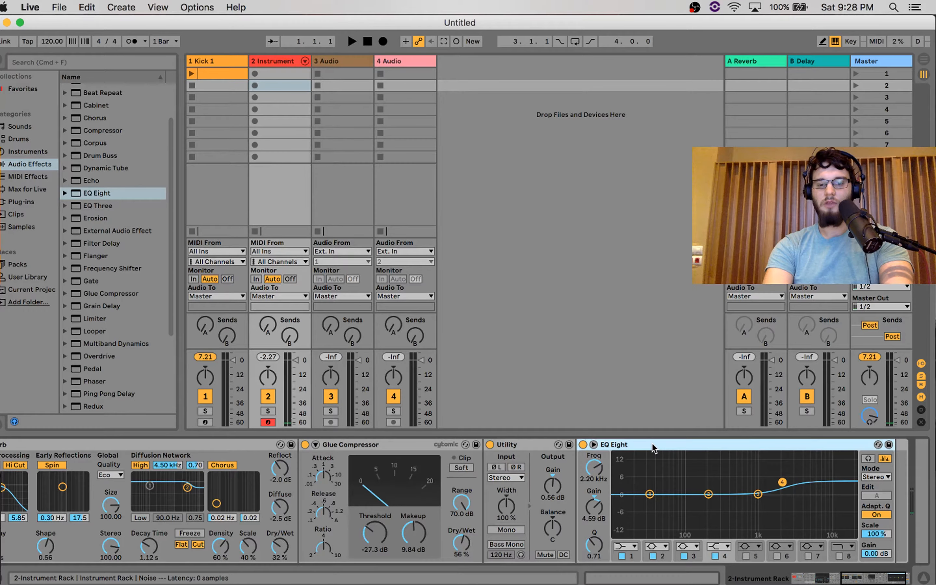
{"action": "scroll", "coordinate": [652, 443], "scroll_direction": "left", "scroll_amount": 2}
{"action": "left_click", "coordinate": [575, 444], "text": "shift"}
{"action": "left_click", "coordinate": [459, 443], "text": "shift"}
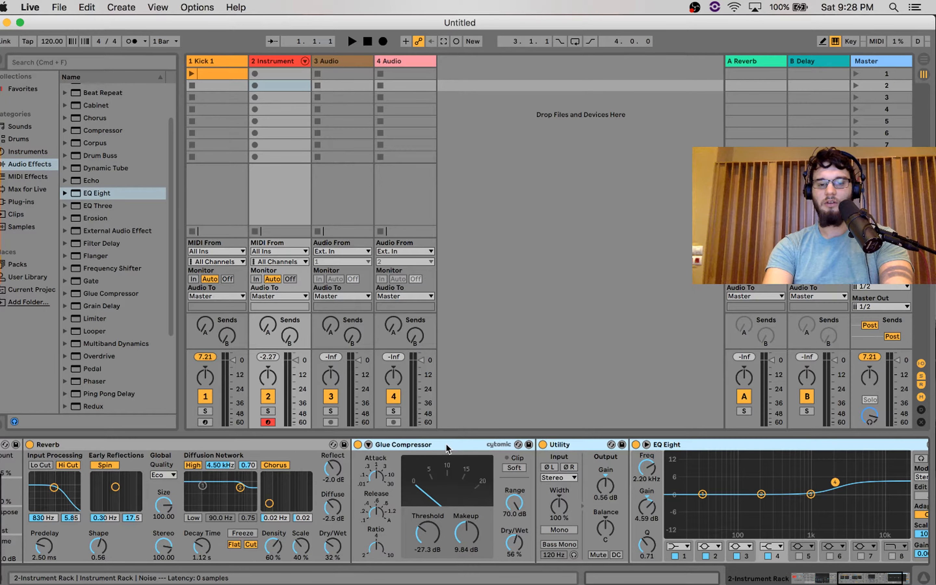
{"action": "left_click", "coordinate": [270, 448], "text": "shift"}
{"action": "key", "text": "super+g"}
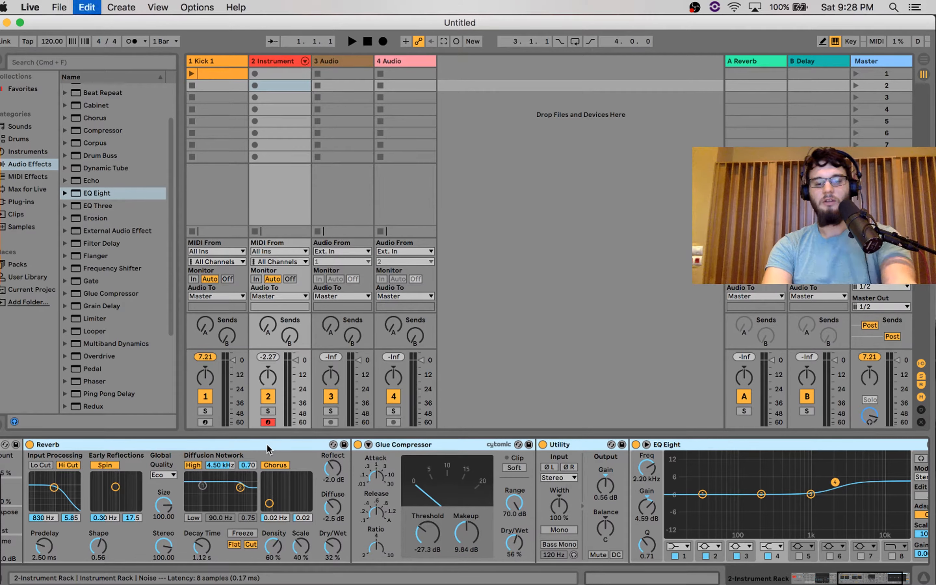
{"action": "scroll", "coordinate": [96, 495], "scroll_direction": "left", "scroll_amount": 2}
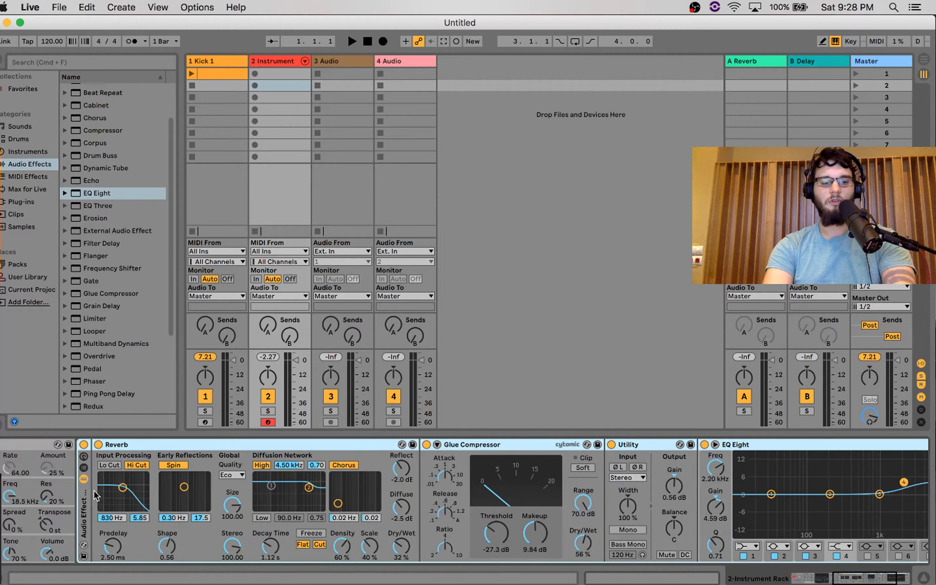
{"action": "left_click", "coordinate": [84, 467]}
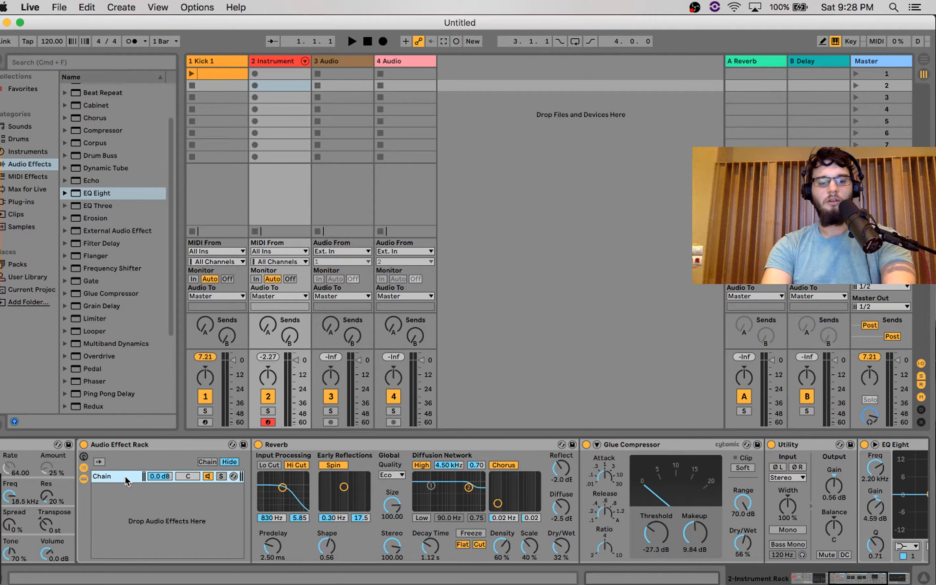
{"action": "key", "text": "super+d"}
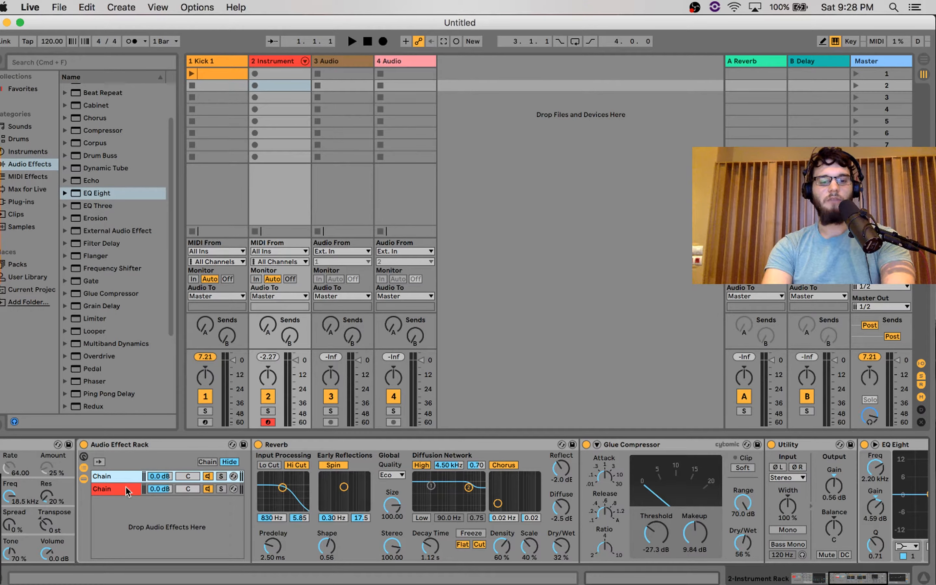
{"action": "left_click", "coordinate": [125, 488]}
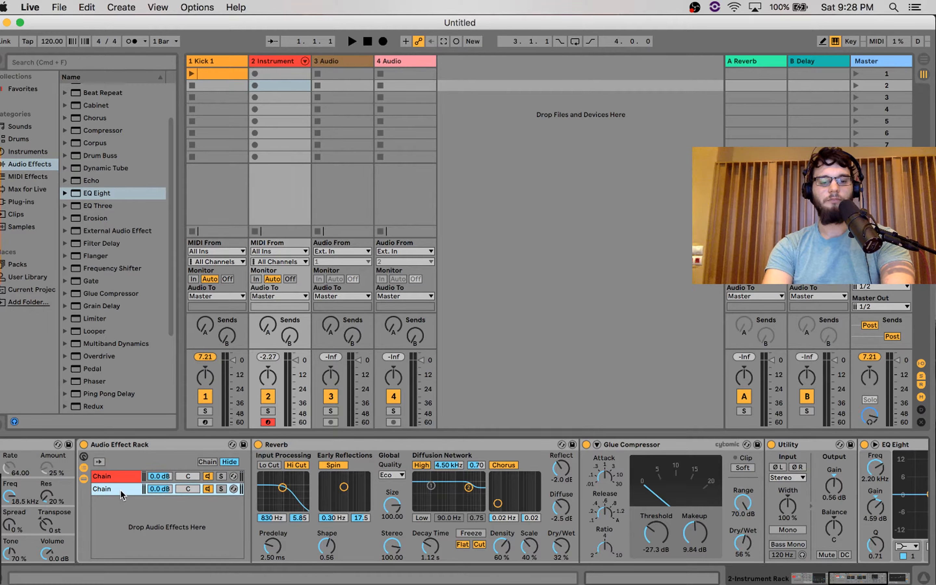
{"action": "key", "text": "Delete"}
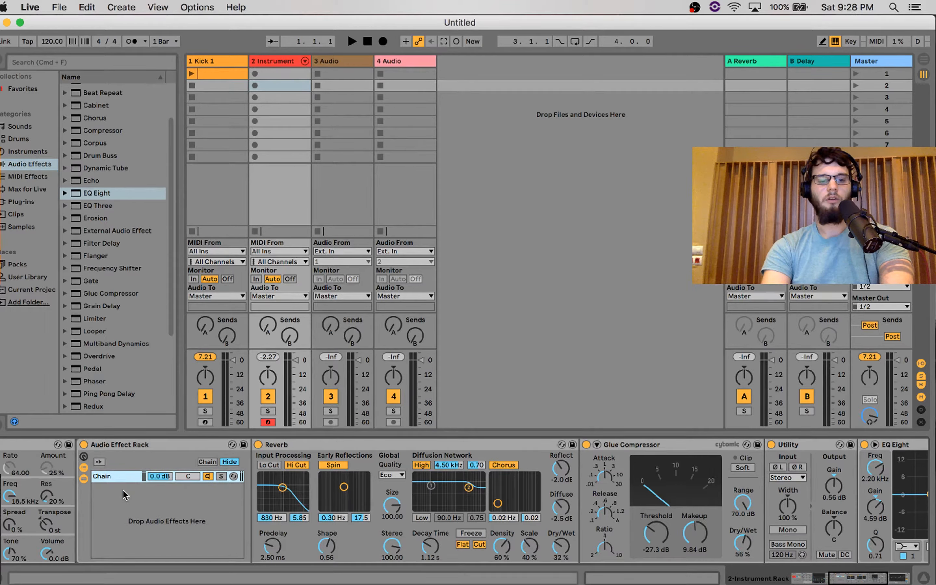
- Create an empty second chain in the Audio Effect Rack and reselect the chain containing the effects
{"action": "right_click", "coordinate": [125, 492]}
{"action": "left_click", "coordinate": [129, 510]}
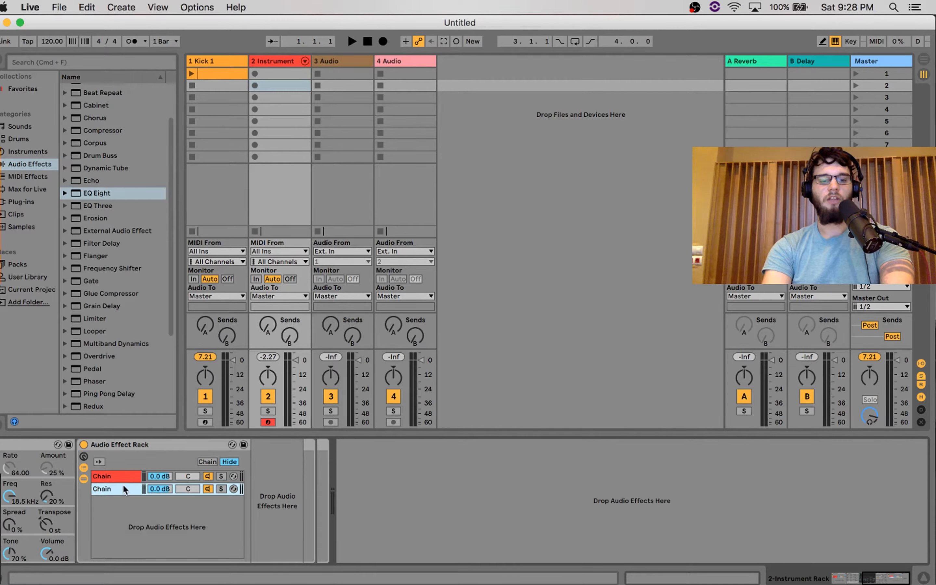
{"action": "left_click", "coordinate": [122, 477]}
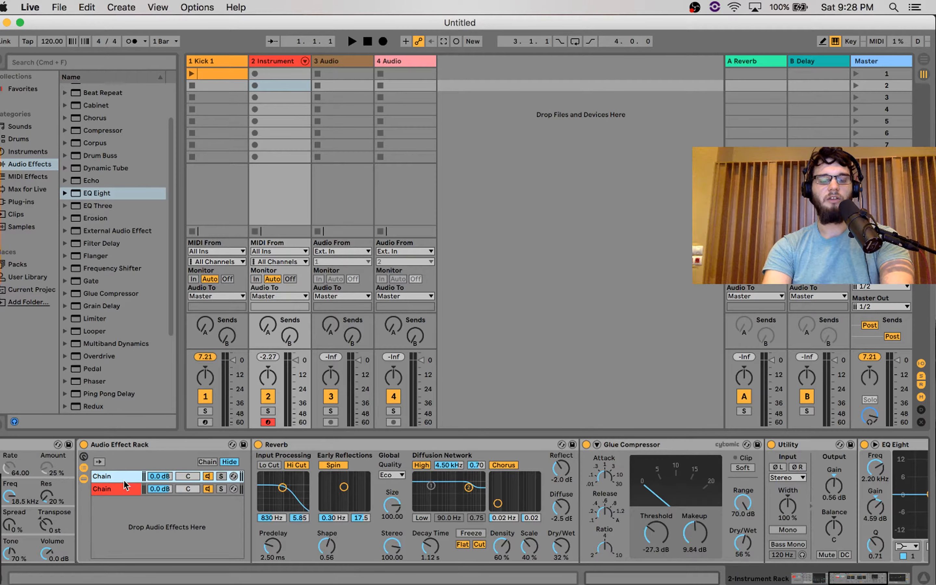
- Review the effects in the rack's first chain against the empty second chain, playing a note to hear the sound
{"action": "scroll", "coordinate": [372, 443], "scroll_direction": "left", "scroll_amount": 2}
{"action": "scroll", "coordinate": [319, 450], "scroll_direction": "left", "scroll_amount": 2}
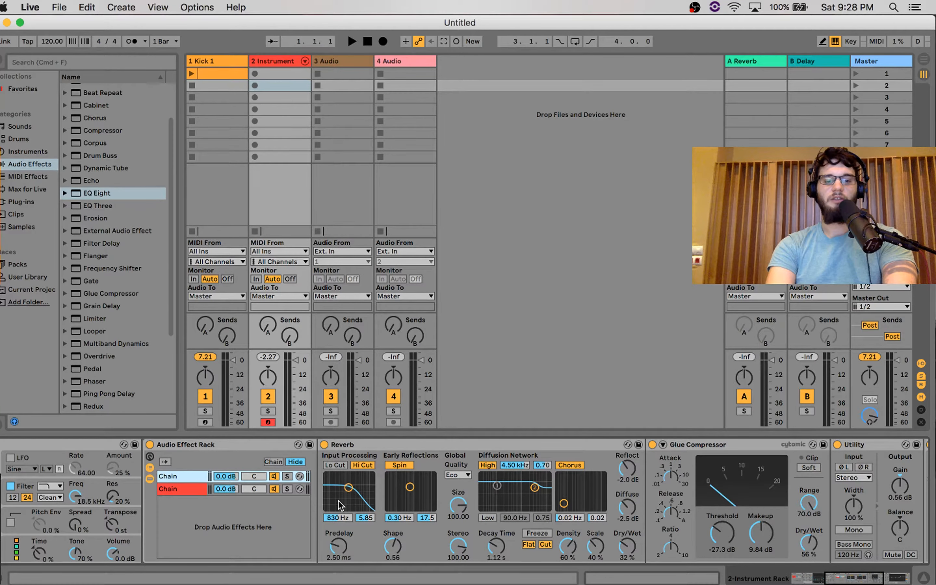
{"action": "scroll", "coordinate": [468, 491], "scroll_direction": "right", "scroll_amount": 2}
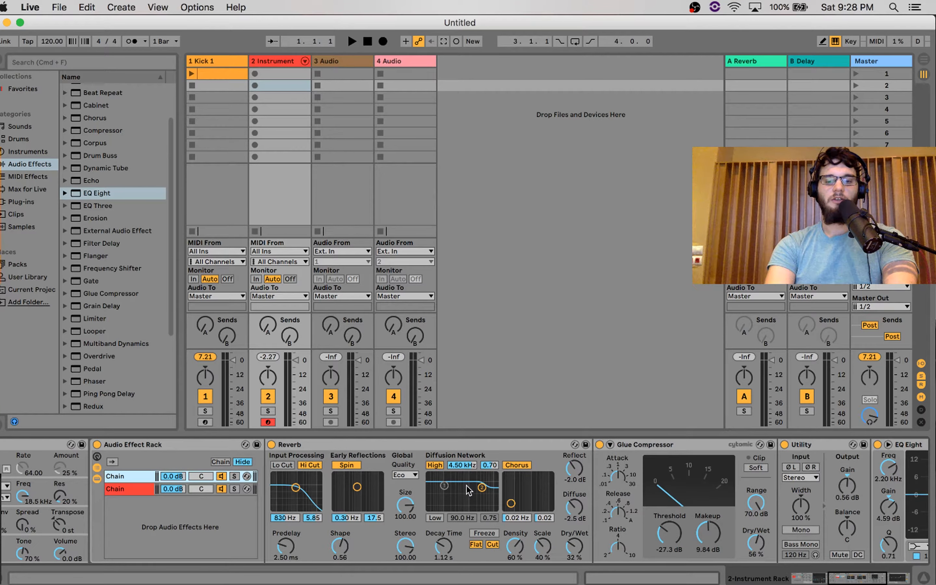
{"action": "scroll", "coordinate": [469, 491], "scroll_direction": "right", "scroll_amount": 10}
{"action": "scroll", "coordinate": [468, 491], "scroll_direction": "left", "scroll_amount": 12}
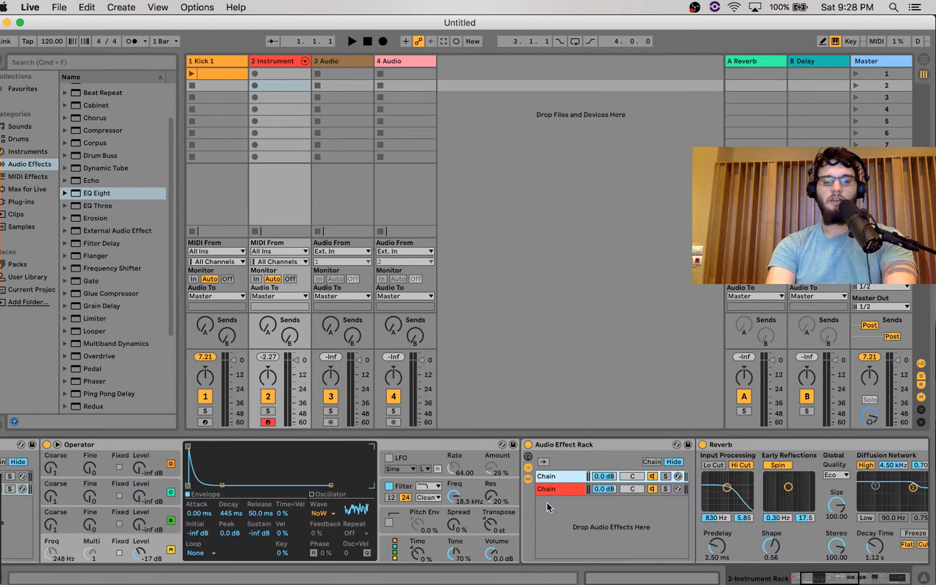
{"action": "key", "text": "Up"}
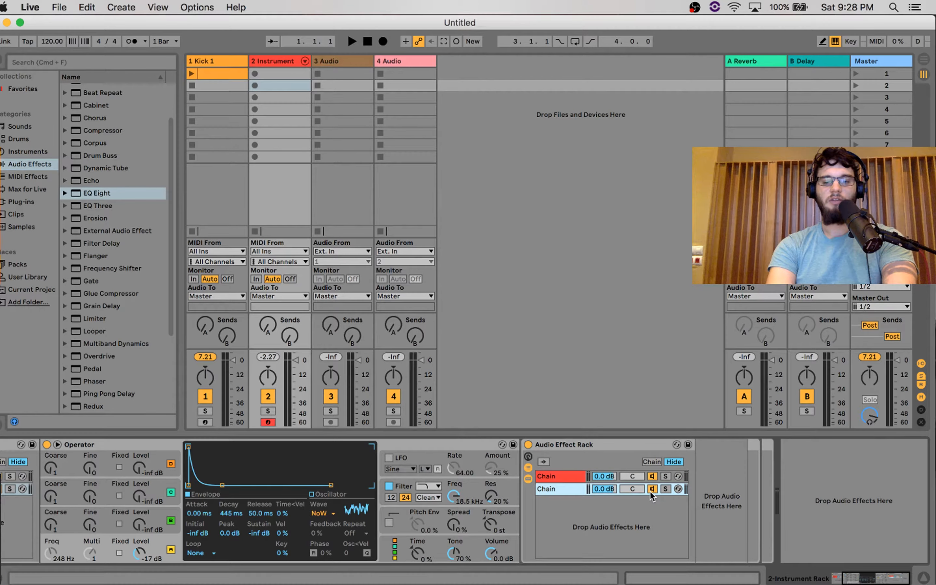
{"action": "key", "text": "a"}
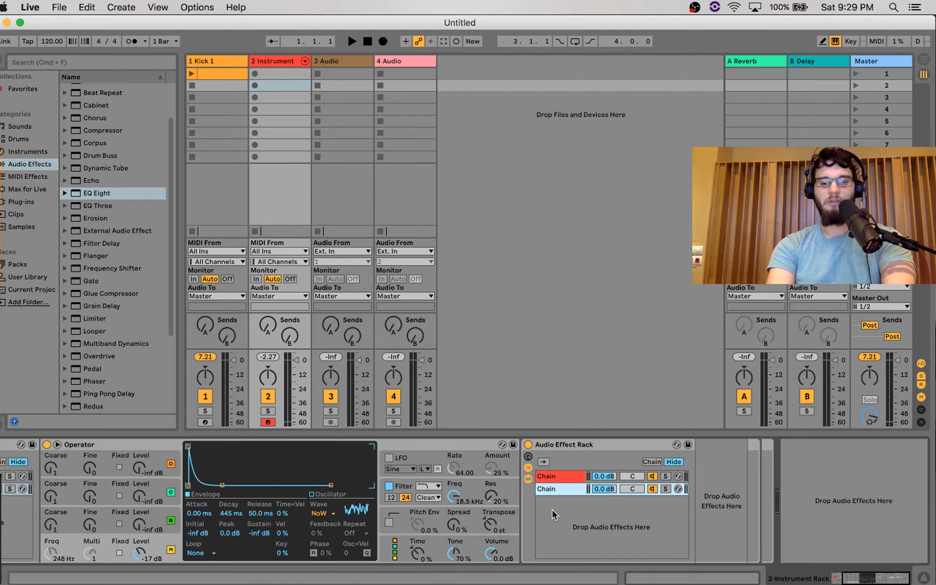
{"action": "left_click", "coordinate": [554, 473]}
{"action": "scroll", "coordinate": [598, 504], "scroll_direction": "right", "scroll_amount": 5}
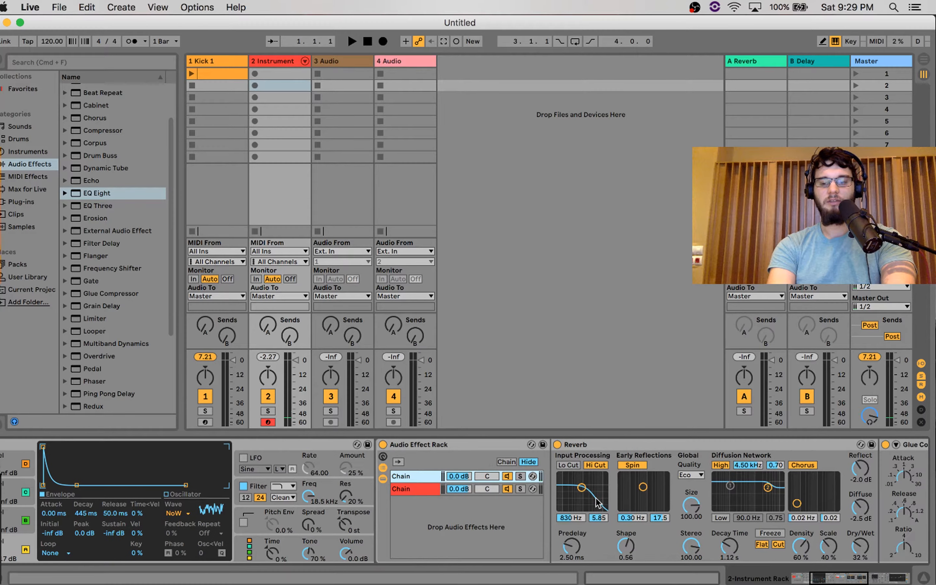
- Rename the empty effect rack chain Clap and the chain with the Reverb and other effects Tail
{"action": "left_click", "coordinate": [412, 489]}
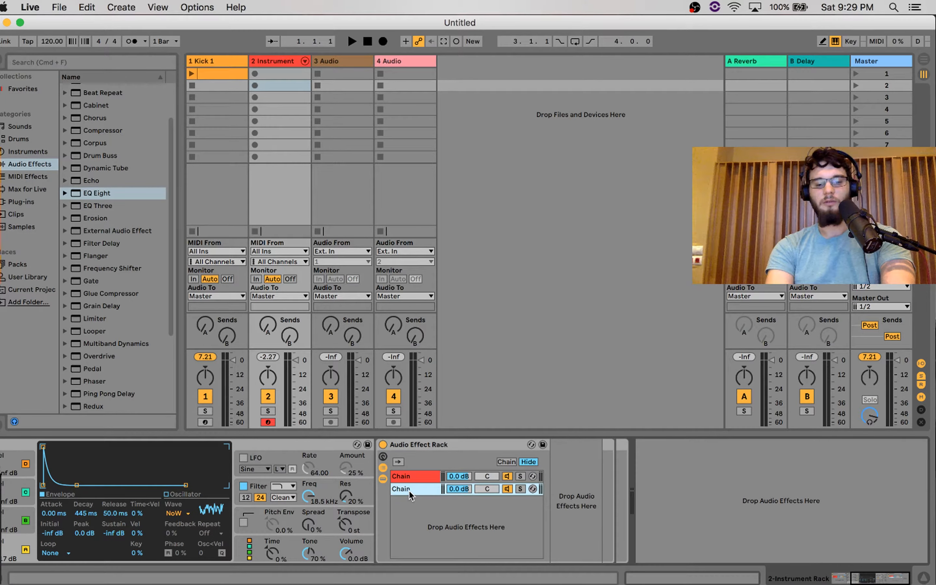
{"action": "key", "text": "cmd+r"}
{"action": "type", "text": "Clap"}
{"action": "key", "text": "Return"}
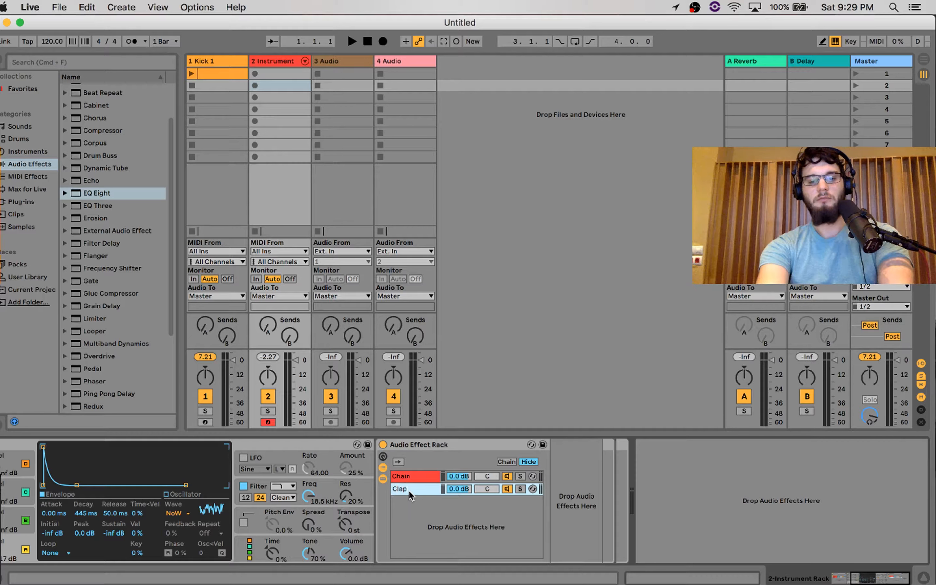
{"action": "left_click", "coordinate": [405, 477]}
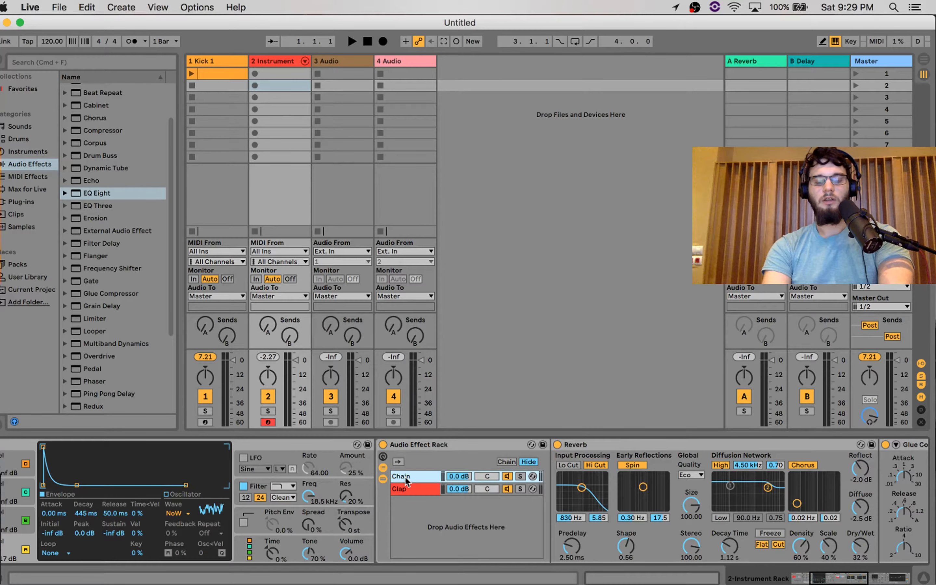
{"action": "key", "text": "cmd+r"}
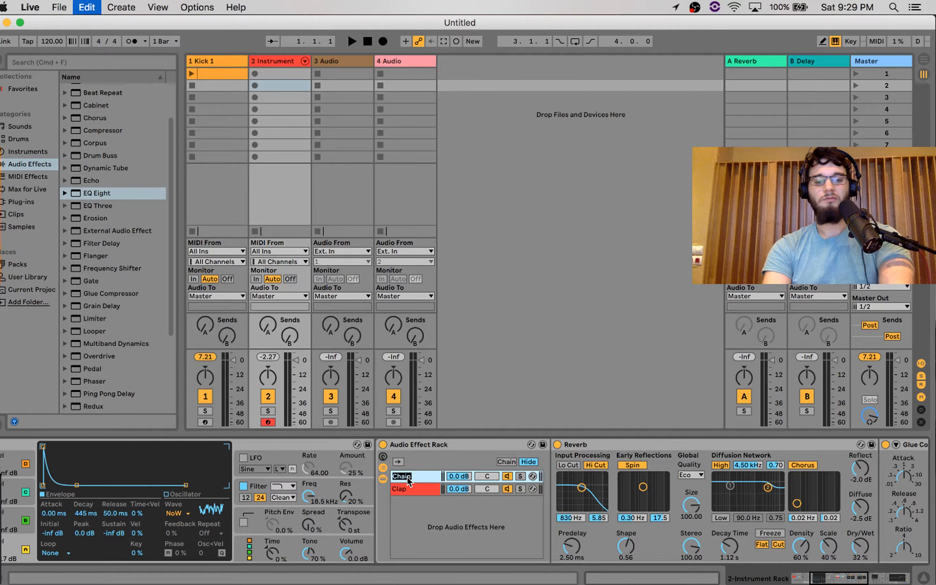
{"action": "type", "text": "Tail"}
{"action": "key", "text": "Return"}
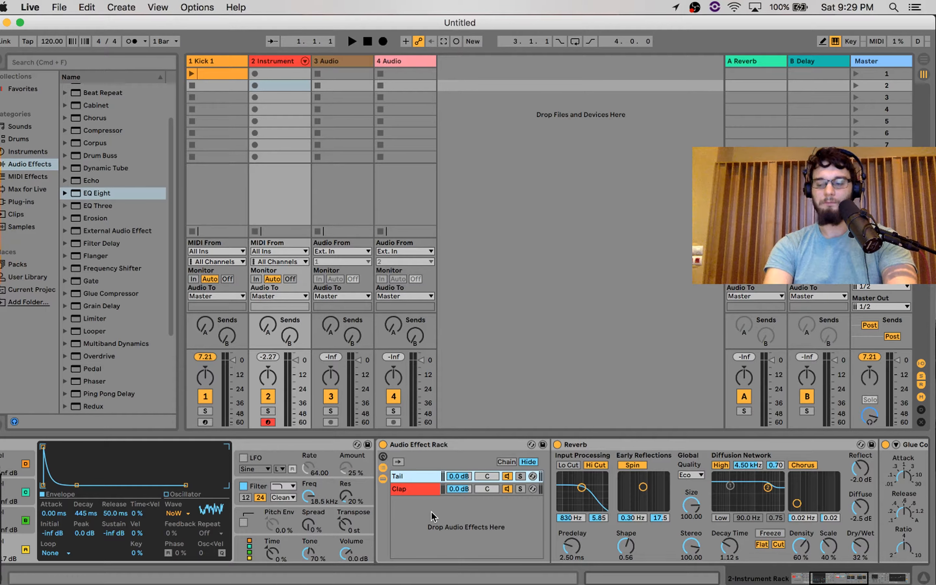
- Examine the Membrane and Noise chains of the Instrument Rack, following the Noise chain's devices from Operator to EQ Eight
{"action": "scroll", "coordinate": [431, 516], "scroll_direction": "right", "scroll_amount": 5}
{"action": "scroll", "coordinate": [432, 517], "scroll_direction": "left", "scroll_amount": 6}
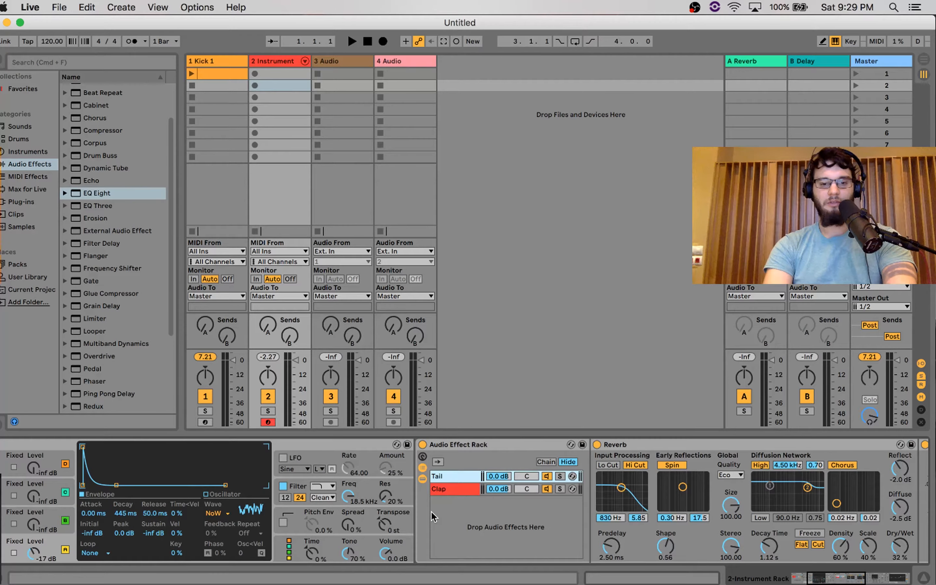
{"action": "scroll", "coordinate": [433, 516], "scroll_direction": "left", "scroll_amount": 8}
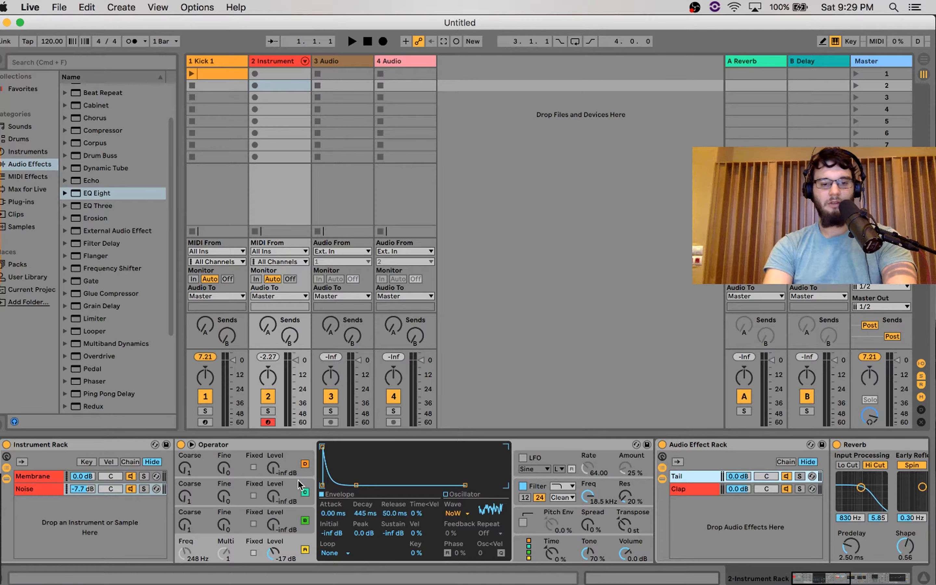
{"action": "left_click", "coordinate": [37, 475]}
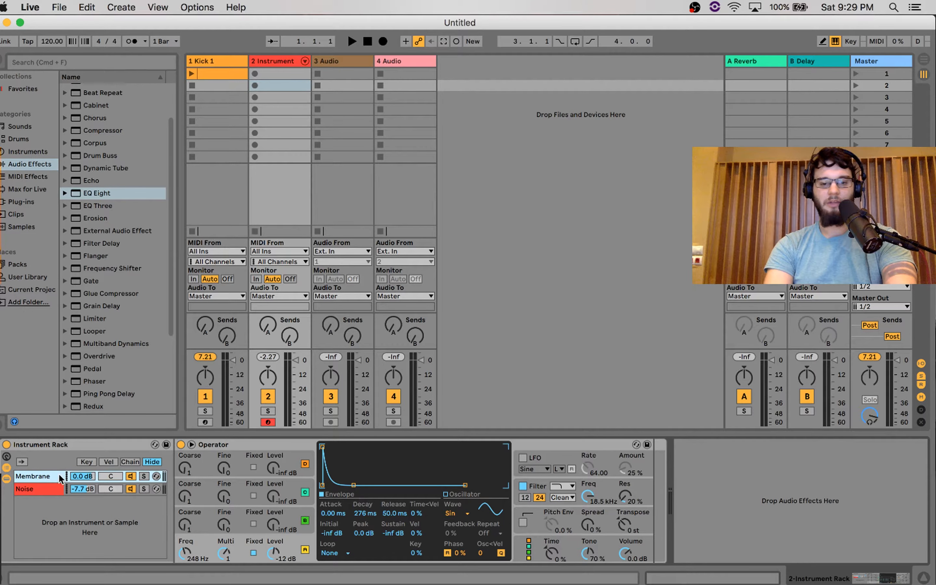
{"action": "left_click", "coordinate": [43, 491]}
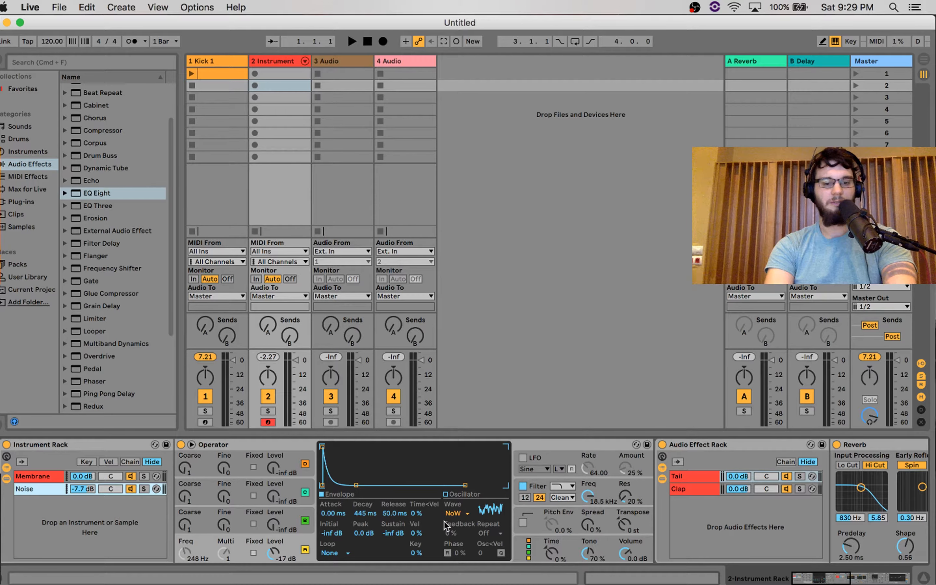
{"action": "scroll", "coordinate": [444, 520], "scroll_direction": "right", "scroll_amount": 8}
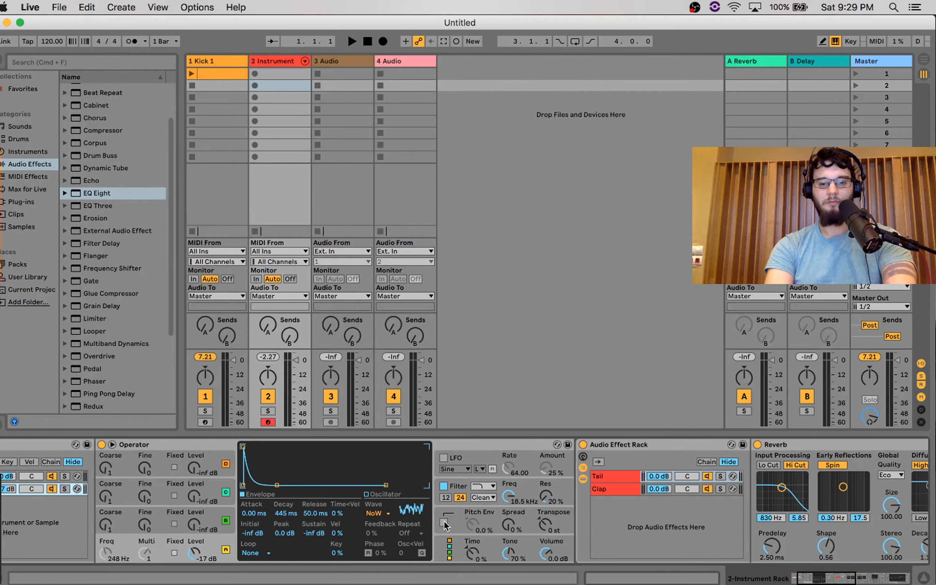
{"action": "scroll", "coordinate": [445, 524], "scroll_direction": "right", "scroll_amount": 12}
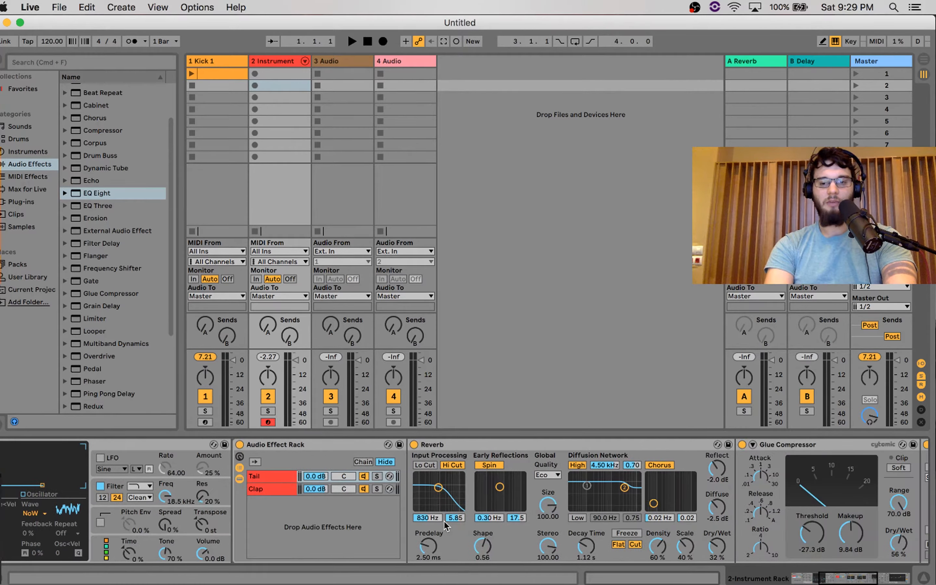
{"action": "scroll", "coordinate": [445, 526], "scroll_direction": "right", "scroll_amount": 10}
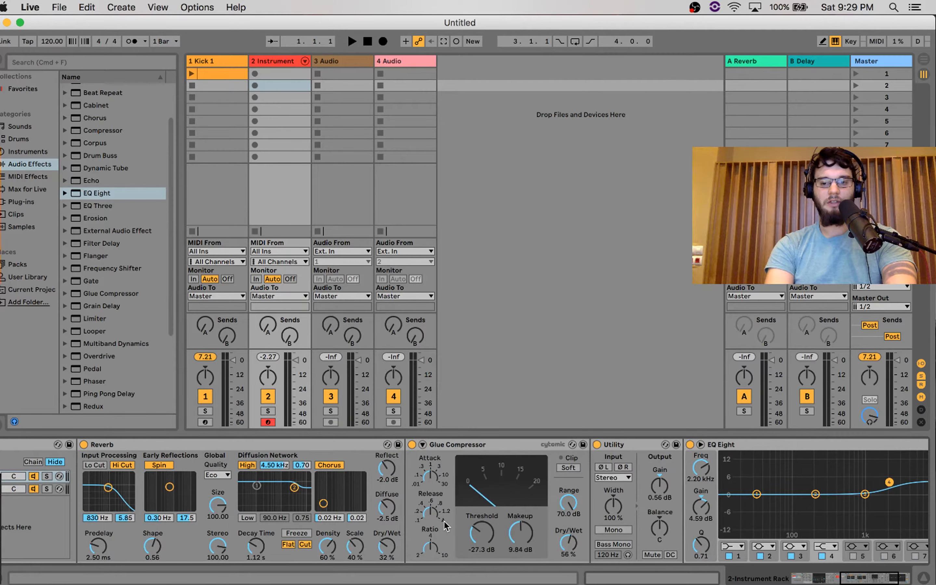
{"action": "scroll", "coordinate": [444, 520], "scroll_direction": "left", "scroll_amount": 20}
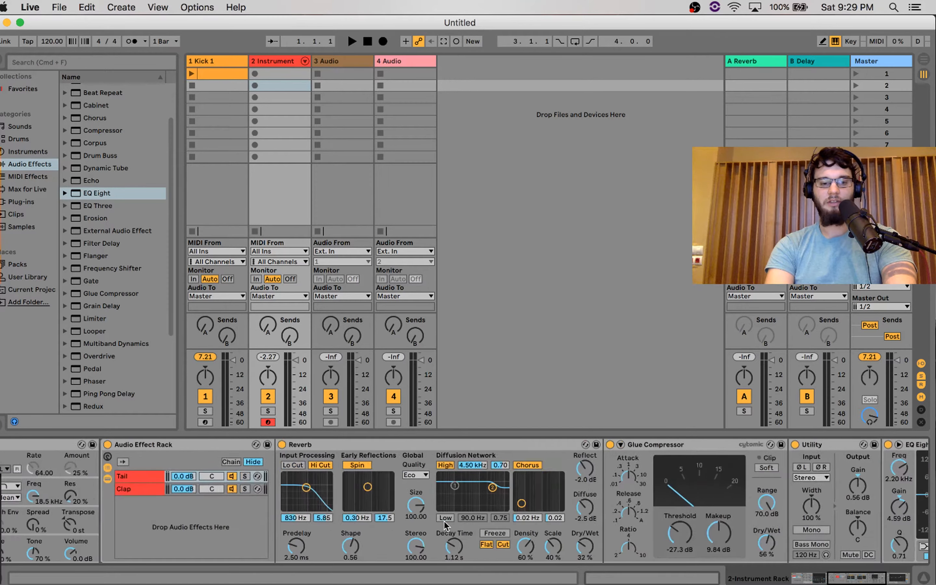
{"action": "scroll", "coordinate": [444, 521], "scroll_direction": "left", "scroll_amount": 1}
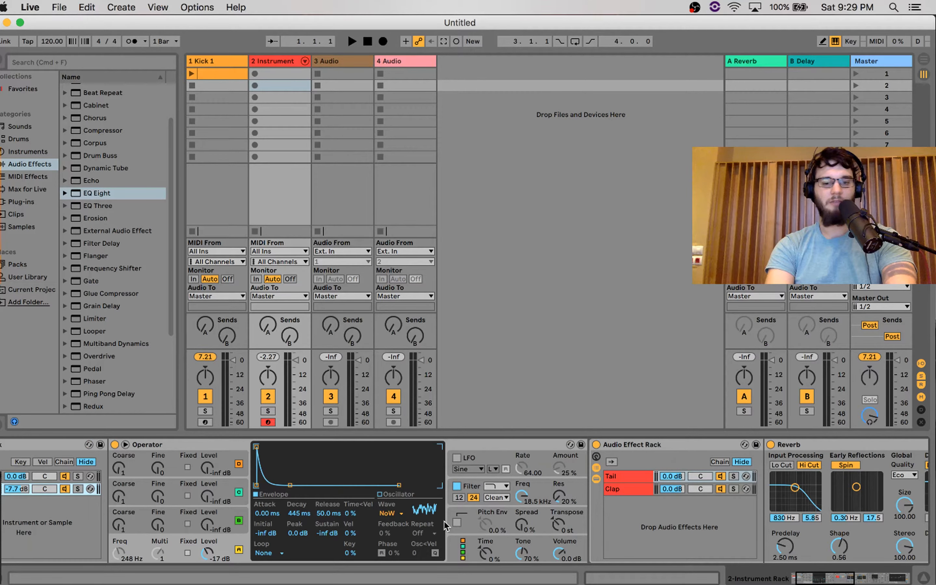
{"action": "scroll", "coordinate": [445, 525], "scroll_direction": "right", "scroll_amount": 13}
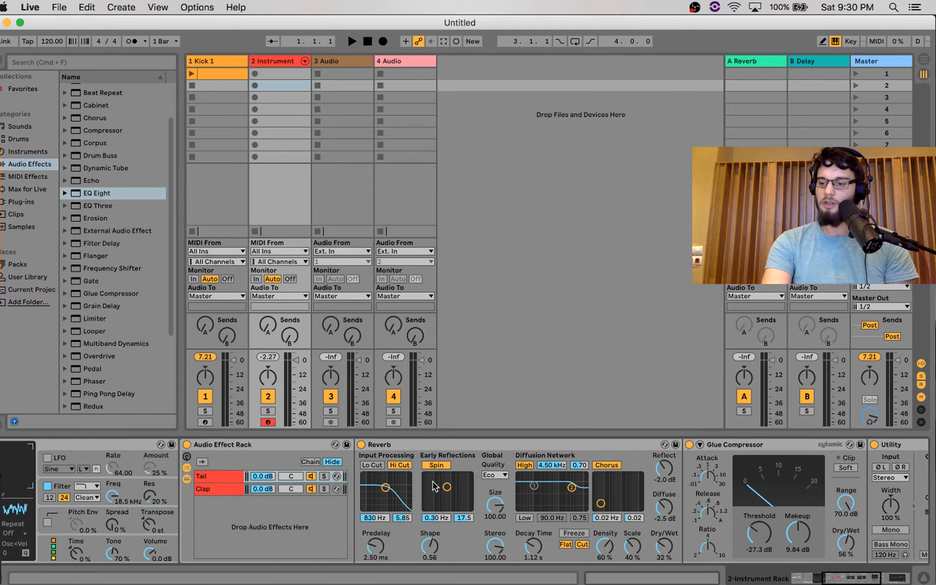
- Select the Membrane chain of the Instrument Rack and add a Saturator after its Operator
{"action": "scroll", "coordinate": [278, 534], "scroll_direction": "left", "scroll_amount": 5}
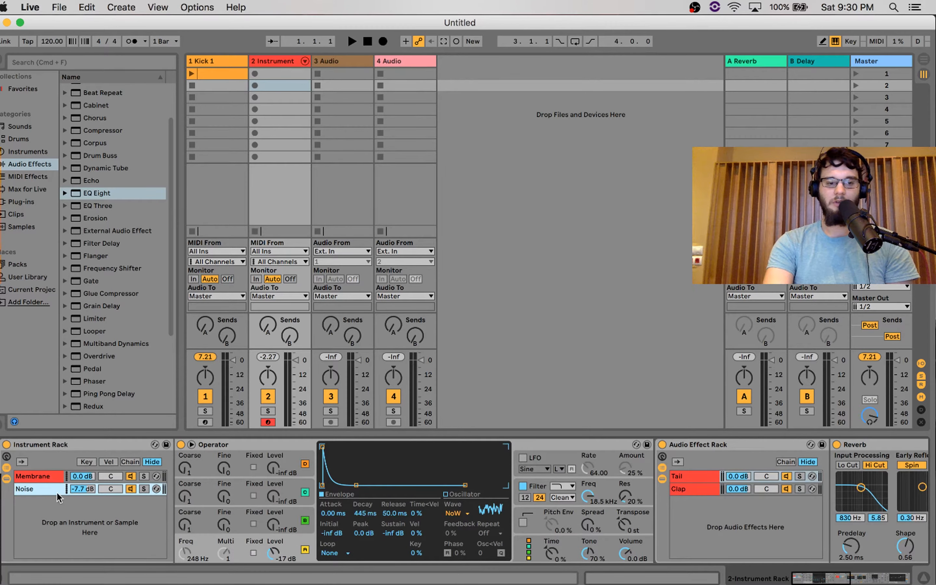
{"action": "left_click", "coordinate": [43, 478]}
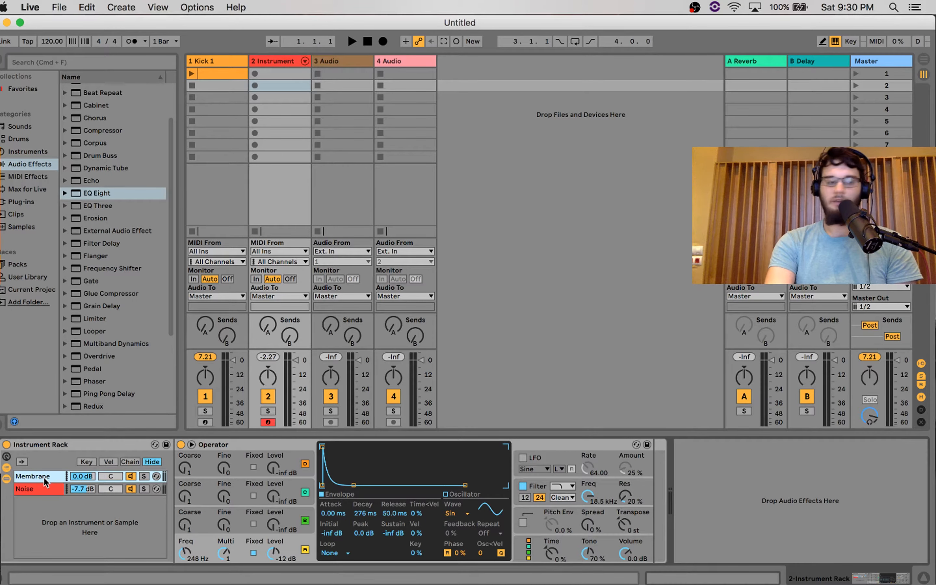
{"action": "scroll", "coordinate": [102, 263], "scroll_direction": "down", "scroll_amount": 4}
{"action": "scroll", "coordinate": [105, 272], "scroll_direction": "down", "scroll_amount": 1}
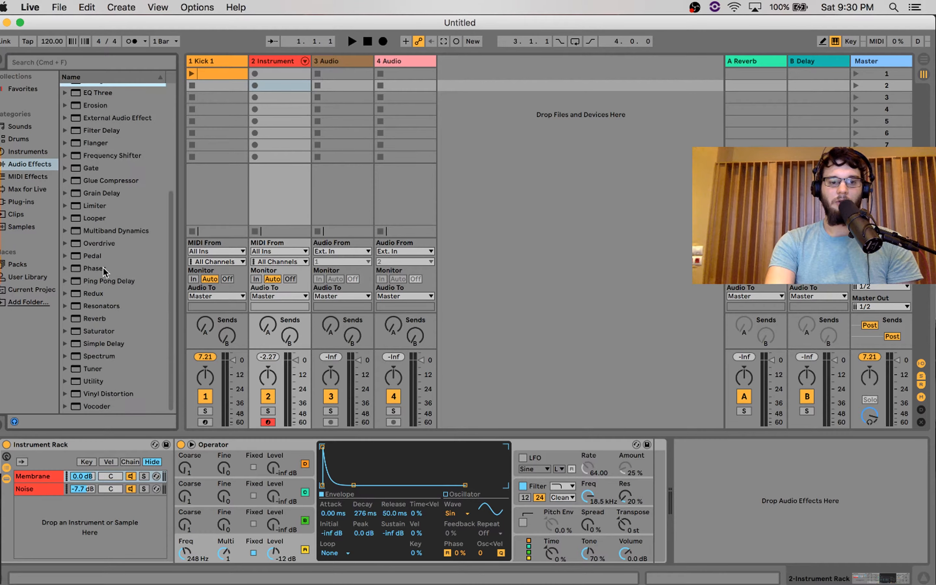
{"action": "left_click", "coordinate": [91, 329]}
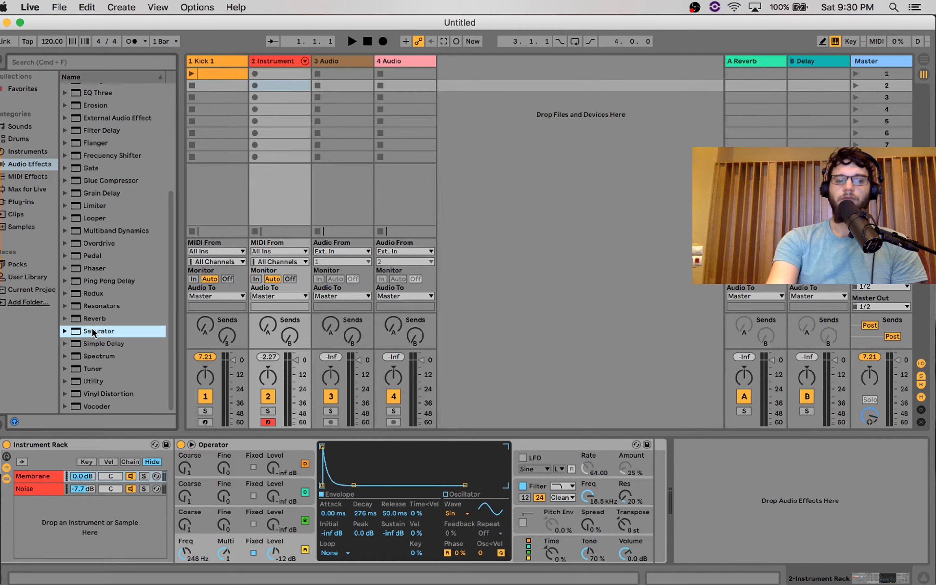
{"action": "left_click_drag", "start_coordinate": [99, 330], "coordinate": [652, 462]}
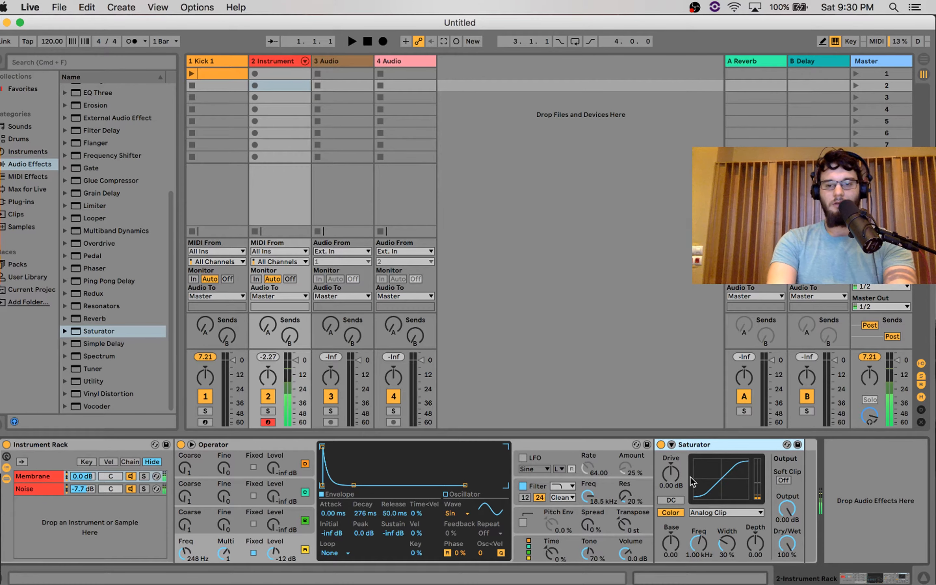
- Configure the Membrane Saturator with Drive 5.14 dB, Soft Clip on, the Soft Sine curve, Base 6.29 and Freq 329 Hz
{"action": "left_click_drag", "start_coordinate": [673, 475], "coordinate": [673, 465]}
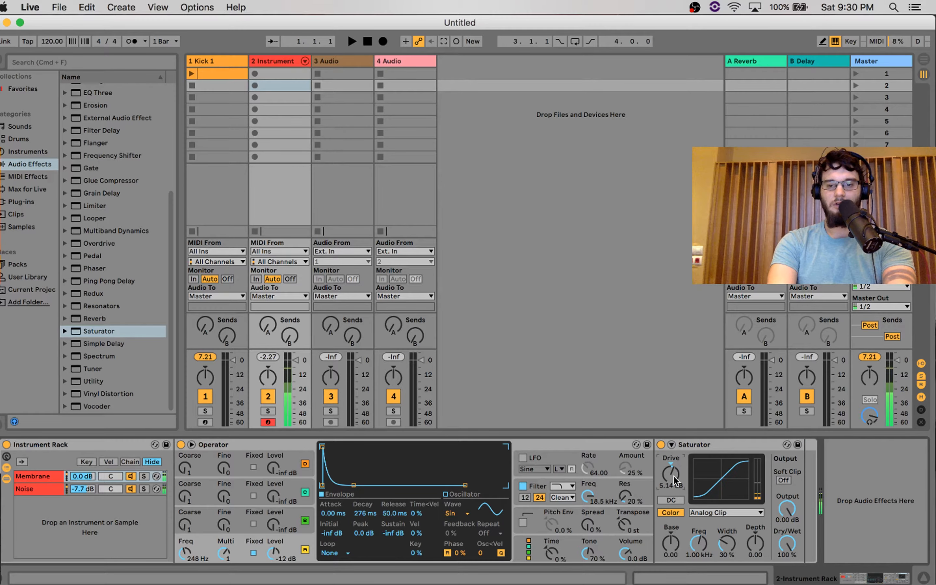
{"action": "left_click", "coordinate": [785, 481]}
{"action": "left_click", "coordinate": [720, 512]}
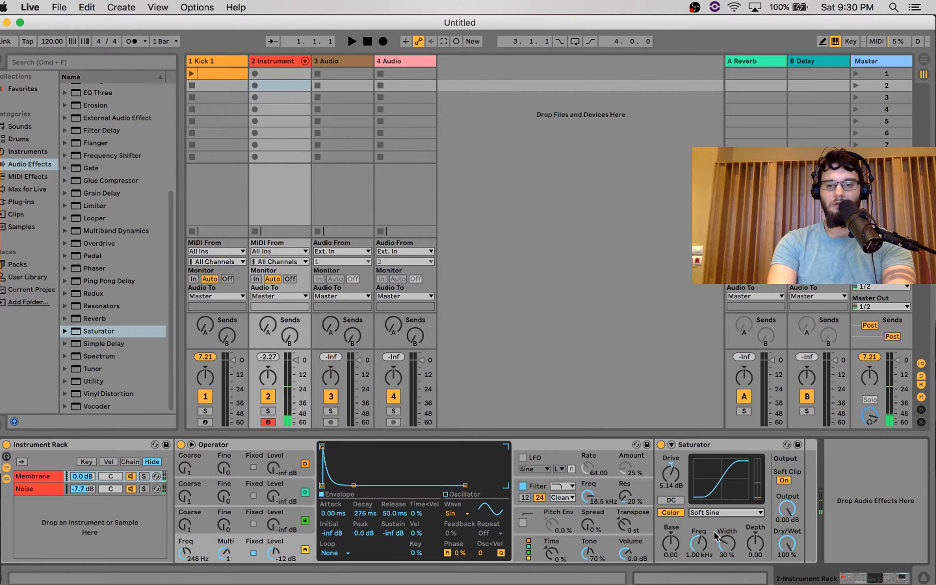
{"action": "left_click", "coordinate": [715, 532]}
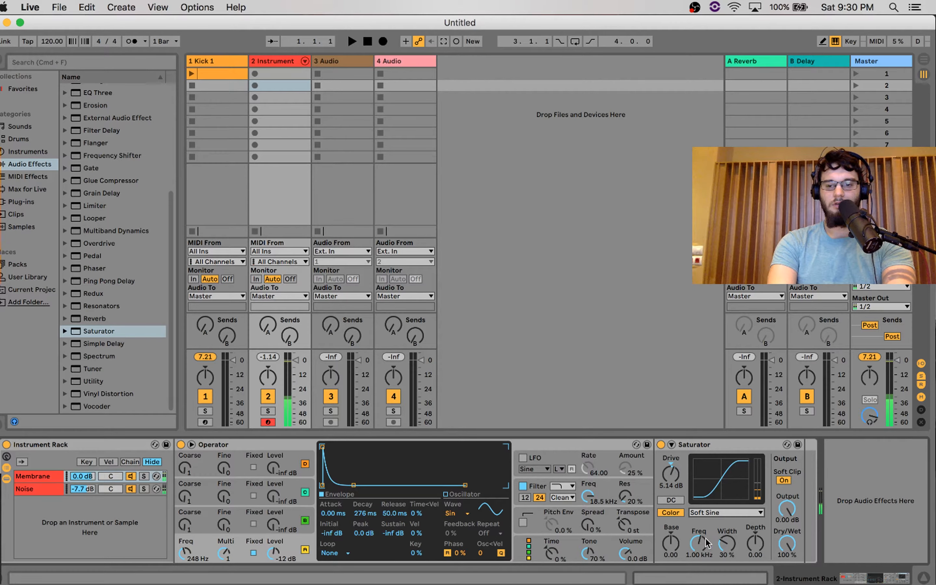
{"action": "left_click_drag", "start_coordinate": [698, 542], "coordinate": [671, 543]}
{"action": "left_click", "coordinate": [668, 541]}
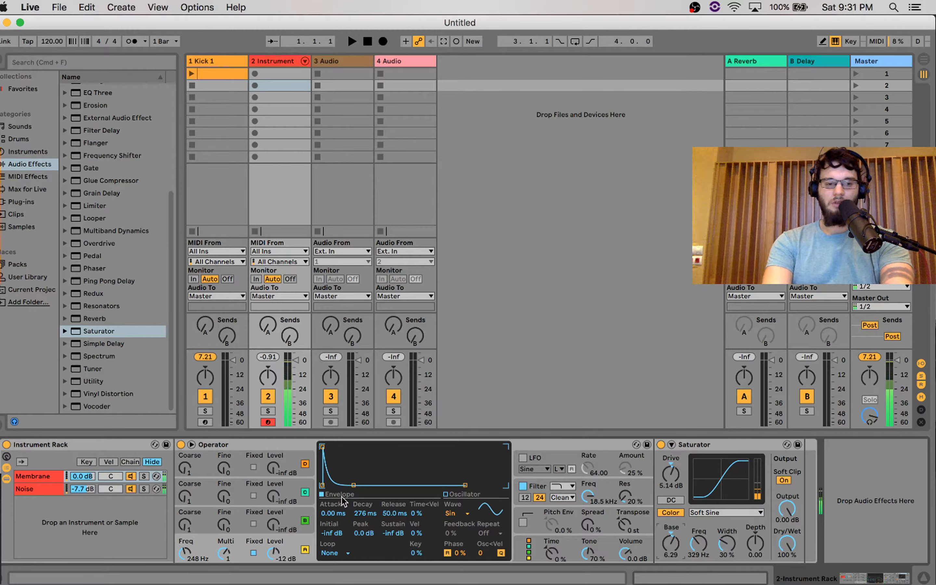
- Lower the Membrane chain volume to -1.0 dB, set its Operator oscillator A frequency to 228 Hz and play a note
{"action": "left_click", "coordinate": [82, 476]}
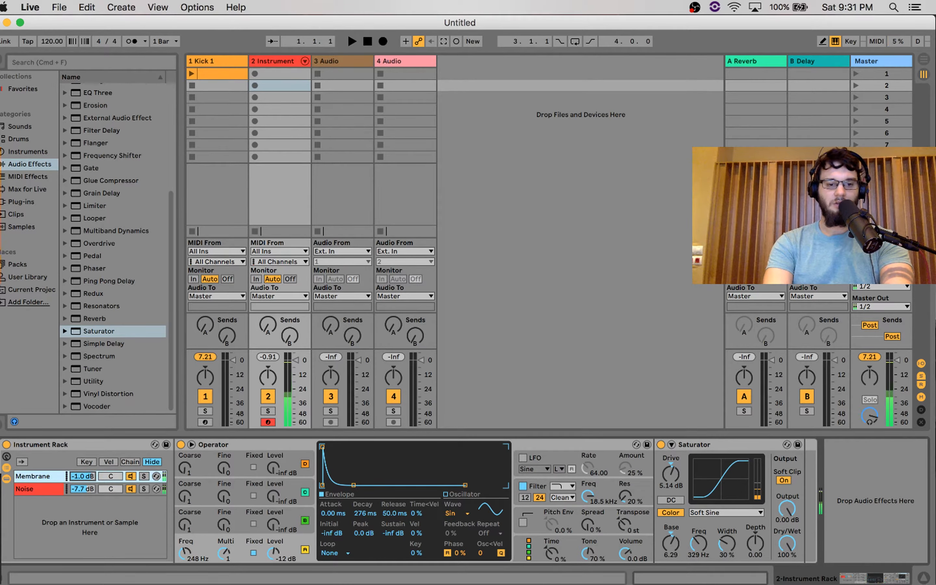
{"action": "left_click", "coordinate": [185, 551]}
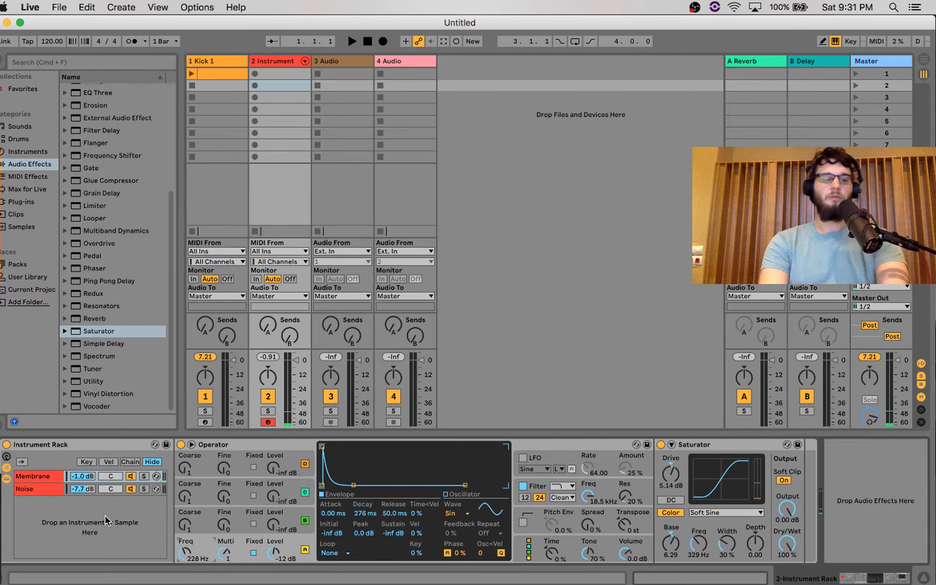
{"action": "key", "text": "a"}
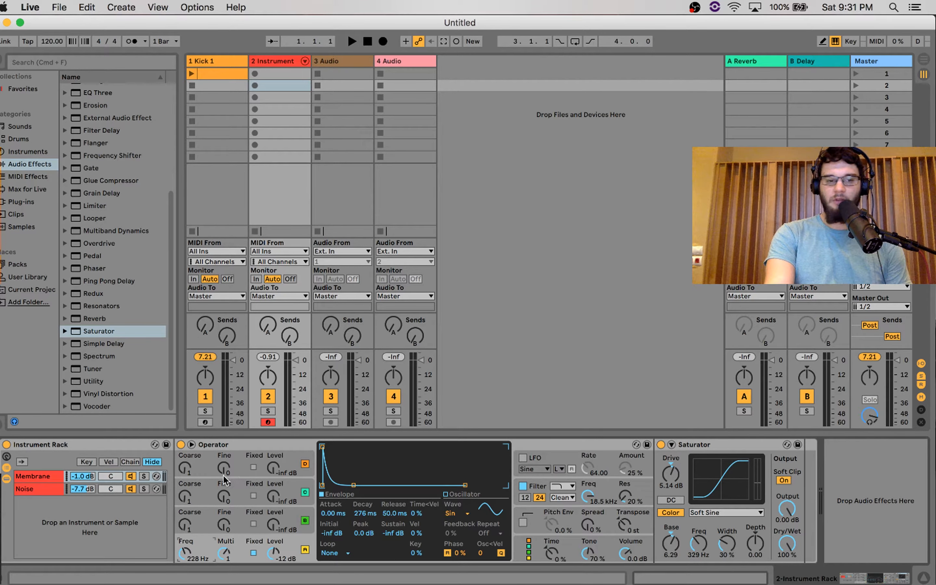
- Collapse the Instrument Rack and add a Saturator after it with Drive set to 4.00 dB
{"action": "left_click", "coordinate": [100, 445]}
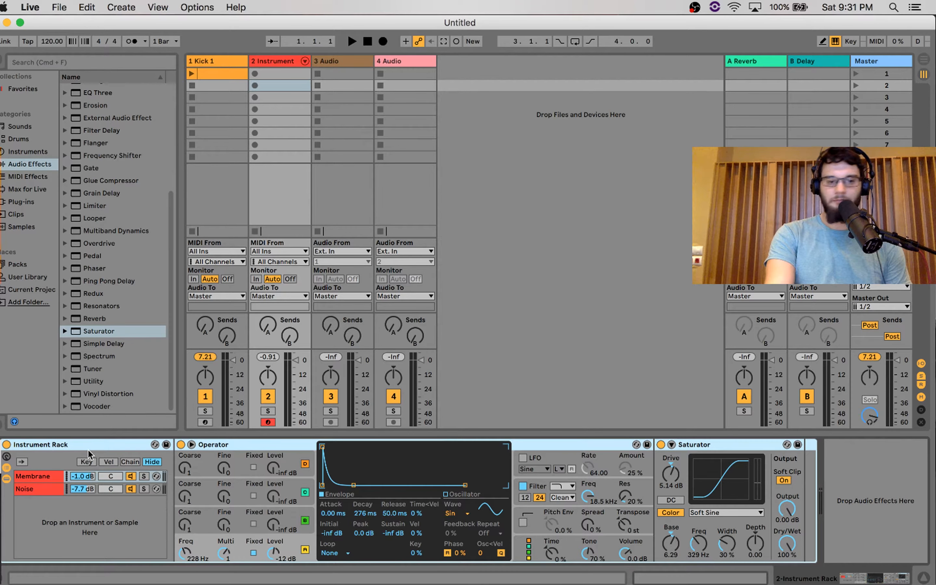
{"action": "double_click", "coordinate": [104, 445]}
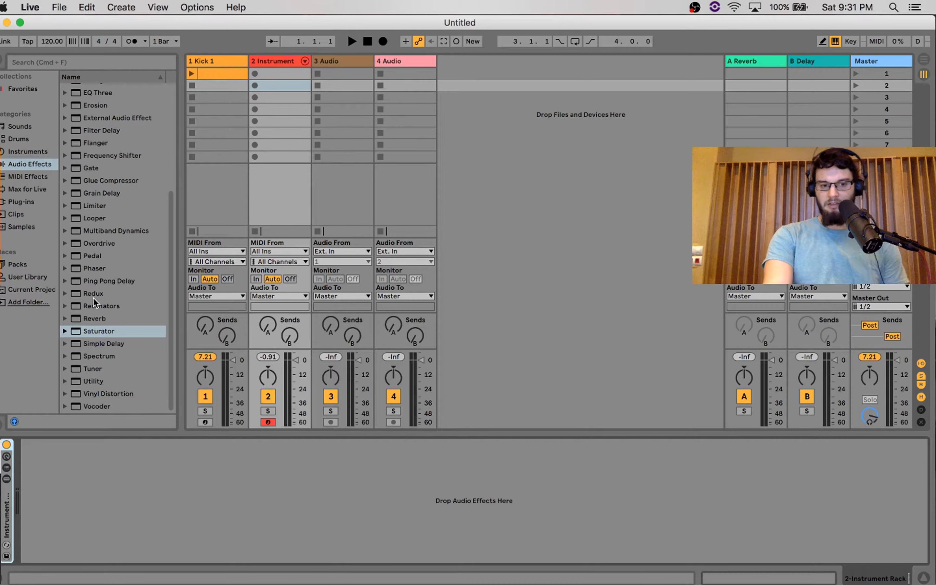
{"action": "left_click_drag", "start_coordinate": [94, 330], "coordinate": [121, 488]}
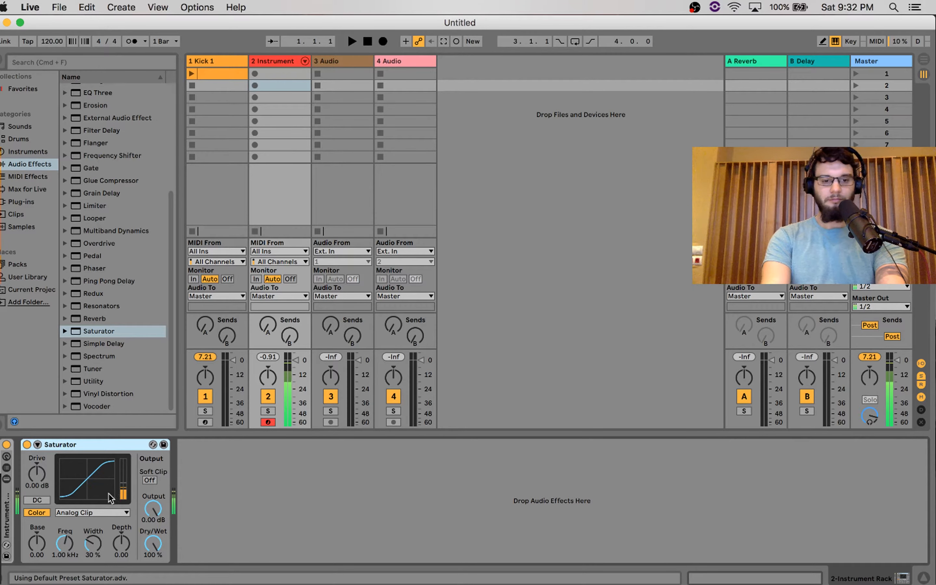
{"action": "left_click_drag", "start_coordinate": [41, 472], "coordinate": [41, 452]}
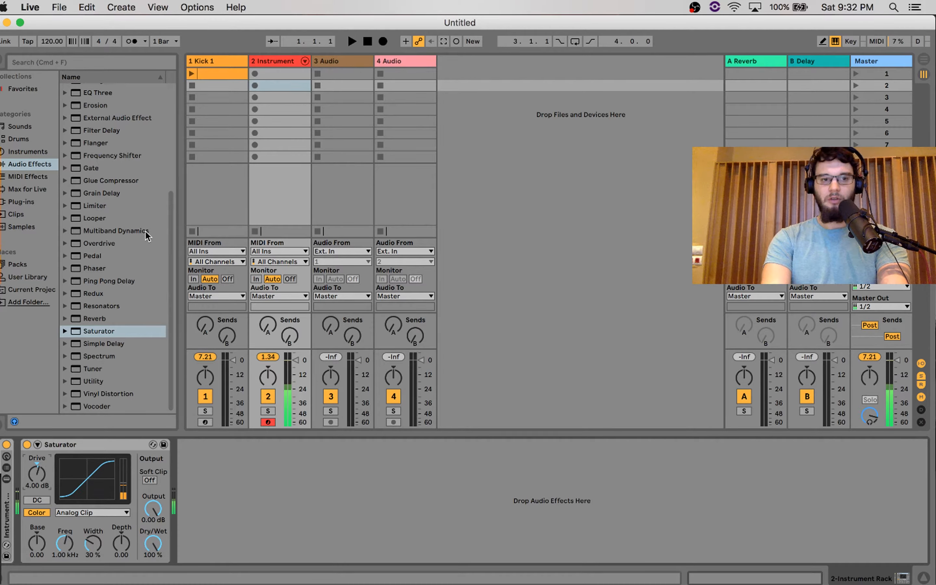
- Add a Glue Compressor after the Saturator with Threshold -21.6 dB, Makeup 8.57 dB, Range 10.2 dB and Soft clipping on
{"action": "double_click", "coordinate": [115, 181]}
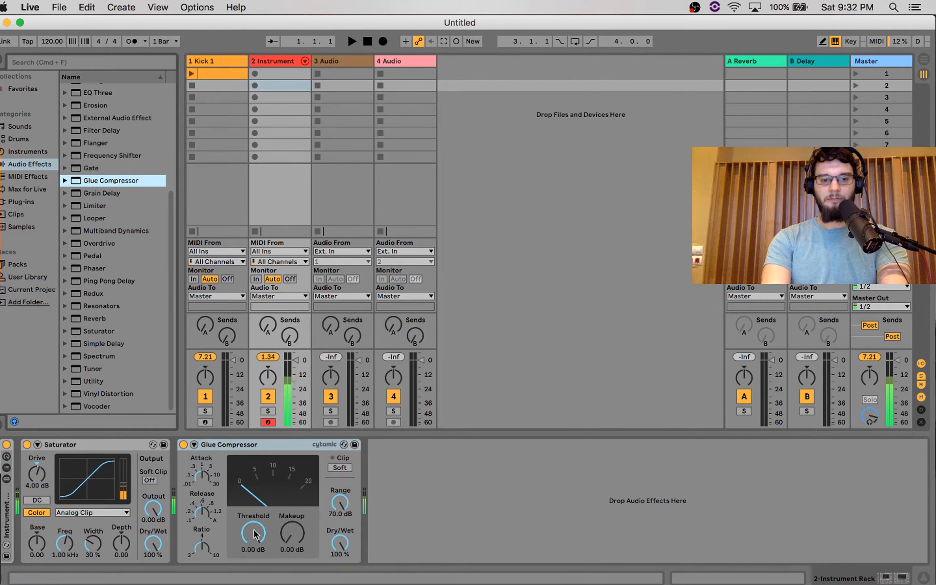
{"action": "left_click_drag", "start_coordinate": [254, 533], "coordinate": [340, 527]}
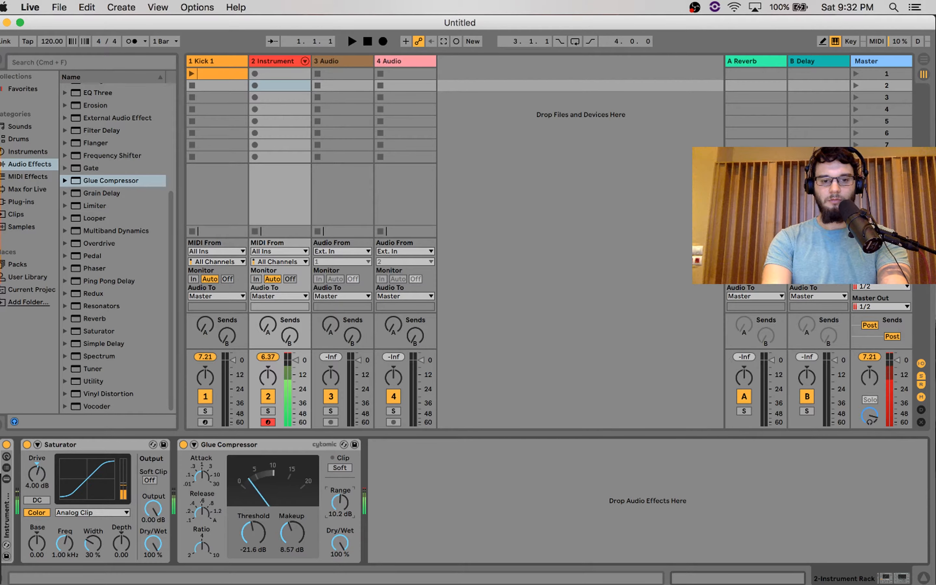
{"action": "left_click", "coordinate": [343, 465]}
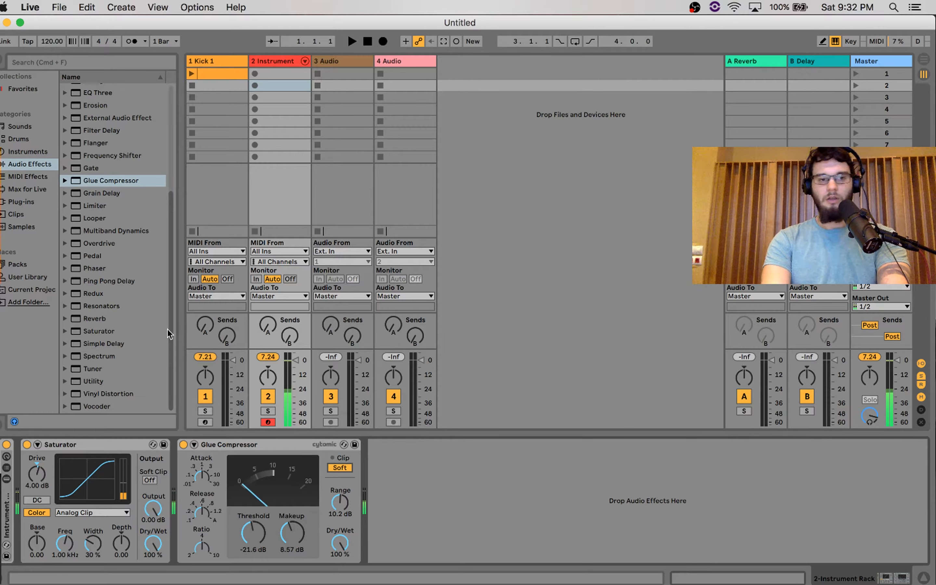
- Add a Drum Buss after the Glue Compressor and set its Drive to 19%
{"action": "scroll", "coordinate": [130, 209], "scroll_direction": "up", "scroll_amount": 8}
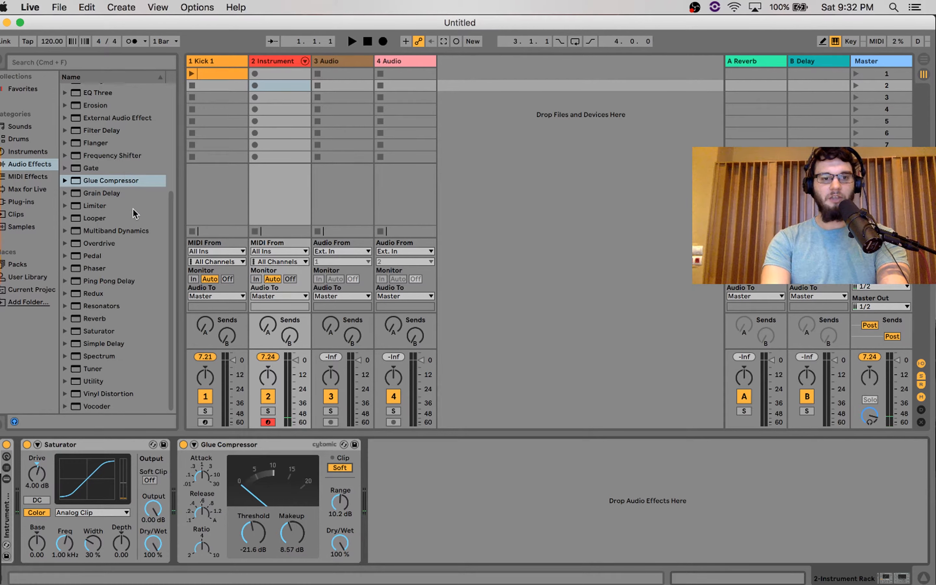
{"action": "double_click", "coordinate": [121, 203]}
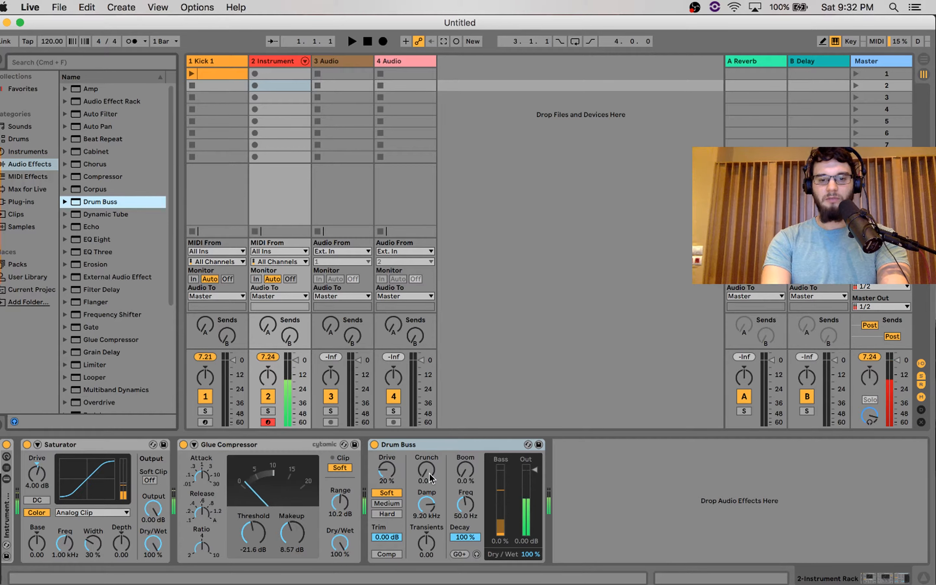
{"action": "left_click_drag", "start_coordinate": [387, 470], "coordinate": [386, 467]}
- Set the Dry/Wet mix to 47% on the Glue Compressor and 53.2% on the Saturator
{"action": "left_click_drag", "start_coordinate": [340, 544], "coordinate": [340, 581]}
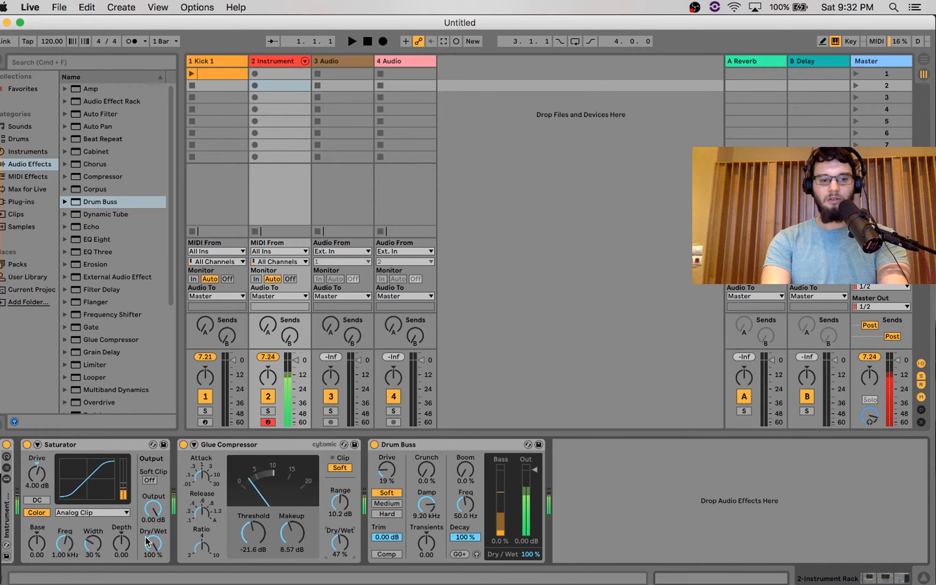
{"action": "left_click_drag", "start_coordinate": [146, 539], "coordinate": [146, 557]}
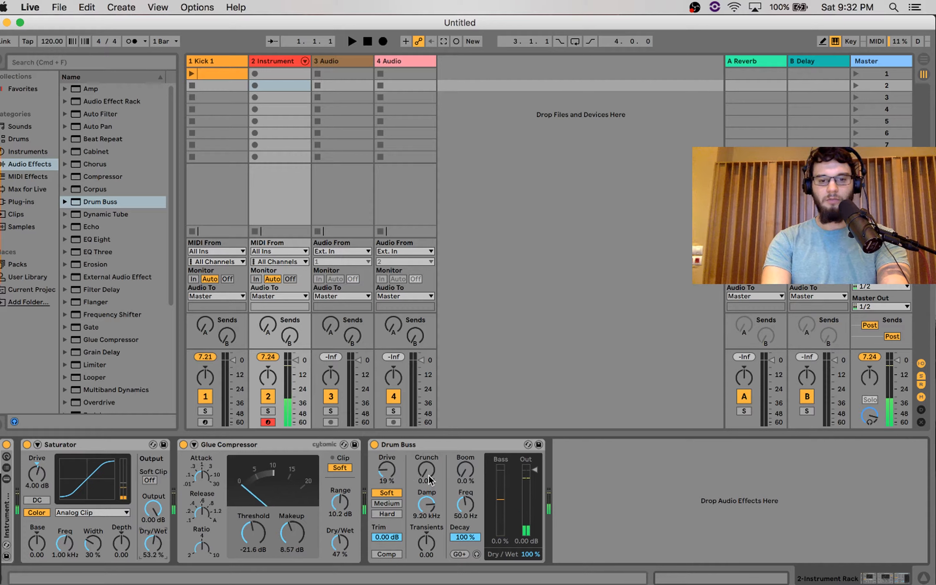
- Set the Drum Buss to Crunch 26%, Boom 25% at 48.9 Hz, Transients 0.30 and Dry/Wet 77%
{"action": "left_click_drag", "start_coordinate": [430, 480], "coordinate": [465, 461]}
{"action": "mouse_move", "coordinate": [466, 503]}
{"action": "left_mouse_down"}
{"action": "mouse_move", "coordinate": [466, 484]}
{"action": "mouse_move", "coordinate": [465, 504]}
{"action": "left_mouse_up"}
{"action": "left_click", "coordinate": [424, 547]}
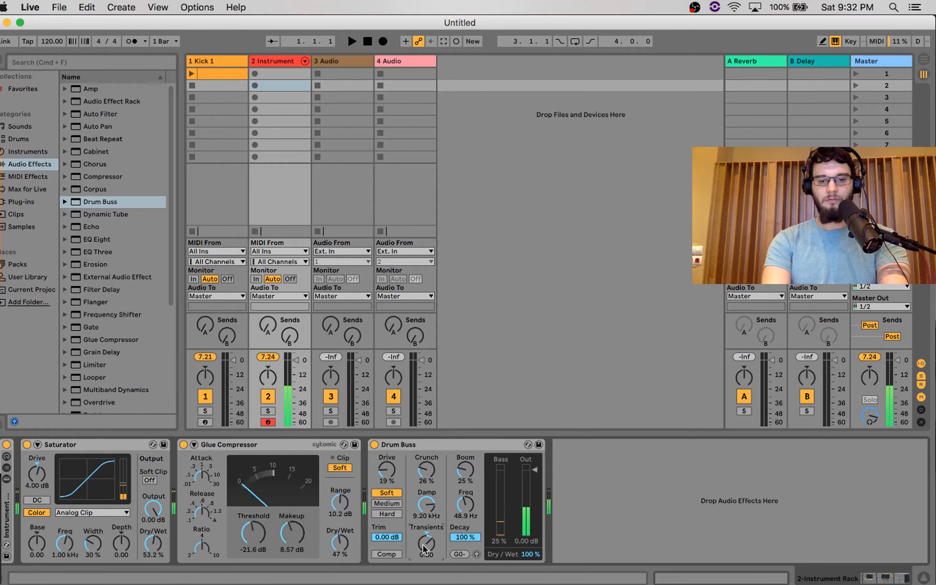
{"action": "left_click_drag", "start_coordinate": [425, 548], "coordinate": [425, 538]}
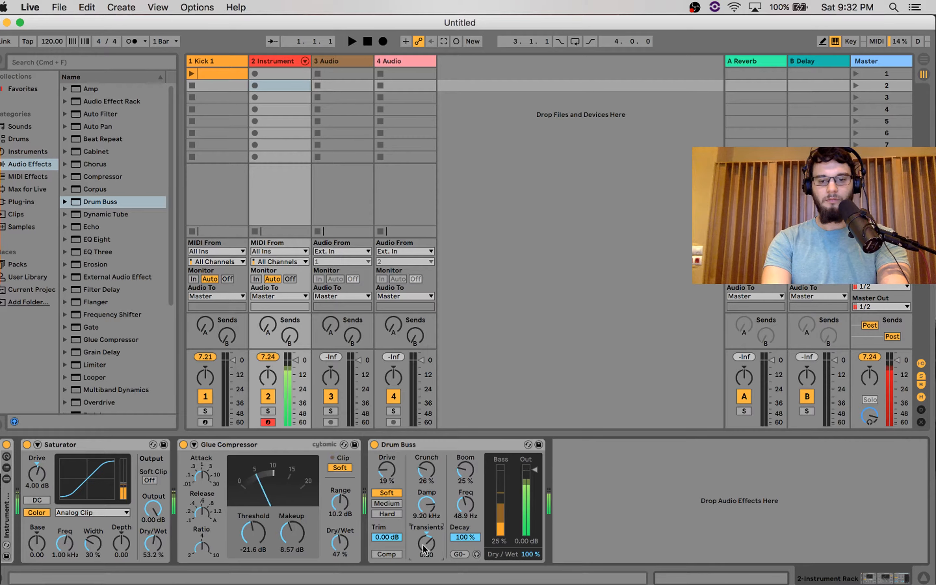
{"action": "left_click", "coordinate": [530, 556]}
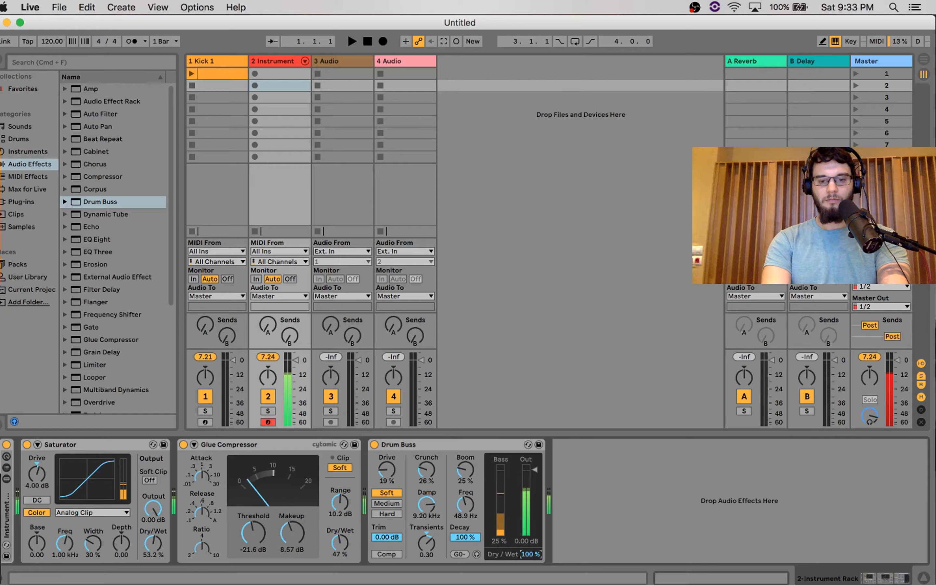
{"action": "left_click_drag", "start_coordinate": [530, 556], "coordinate": [531, 560]}
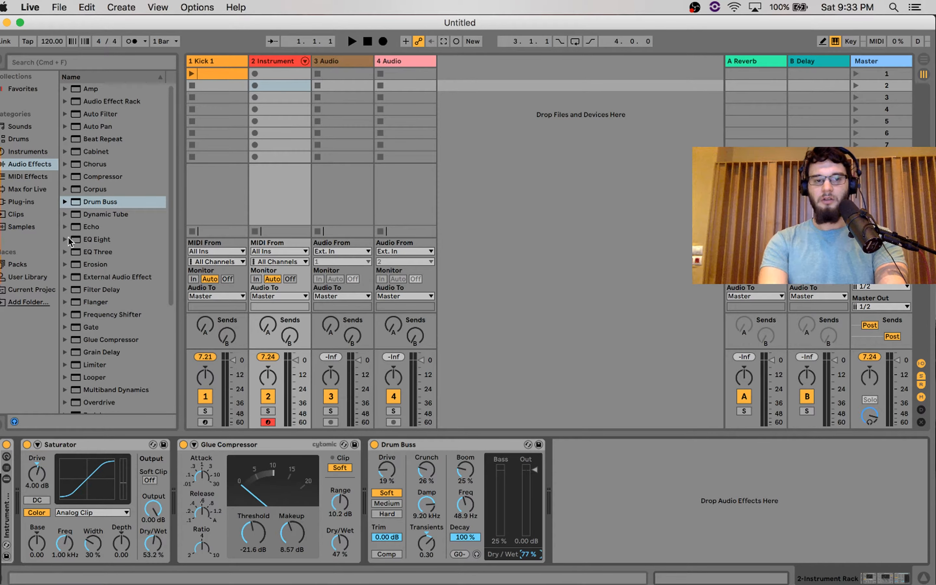
- Add Multiband Dynamics after the Drum Buss, compress its mid band above a lowered threshold and set the mid output to 10.9 dB
{"action": "scroll", "coordinate": [99, 290], "scroll_direction": "down", "scroll_amount": 3}
{"action": "double_click", "coordinate": [116, 348]}
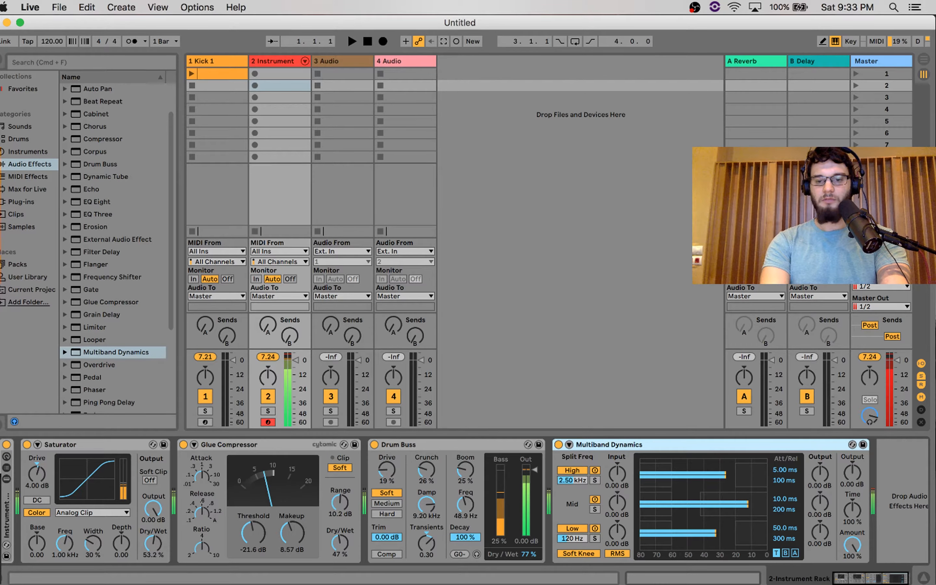
{"action": "left_click_drag", "start_coordinate": [745, 501], "coordinate": [744, 505]}
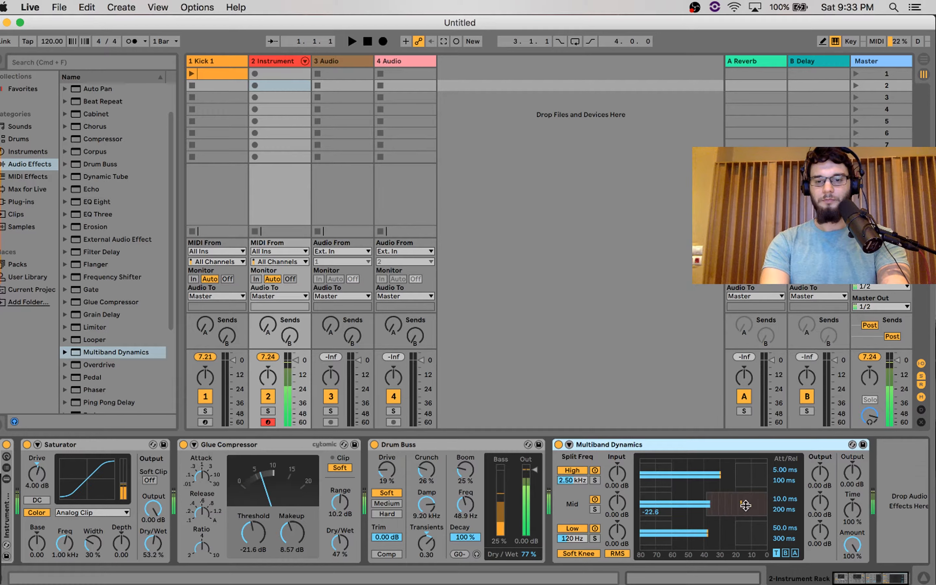
{"action": "left_click_drag", "start_coordinate": [820, 503], "coordinate": [820, 482]}
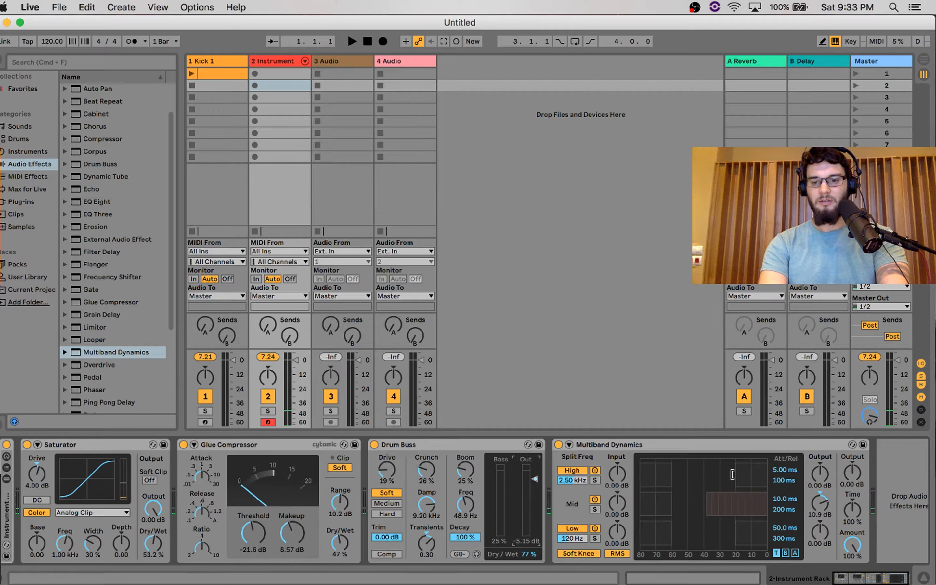
- Compress the high band in Multiband Dynamics above a lowered threshold, set the high output to 10.1 dB and the Amount to 66%
{"action": "left_click_drag", "start_coordinate": [692, 475], "coordinate": [746, 488]}
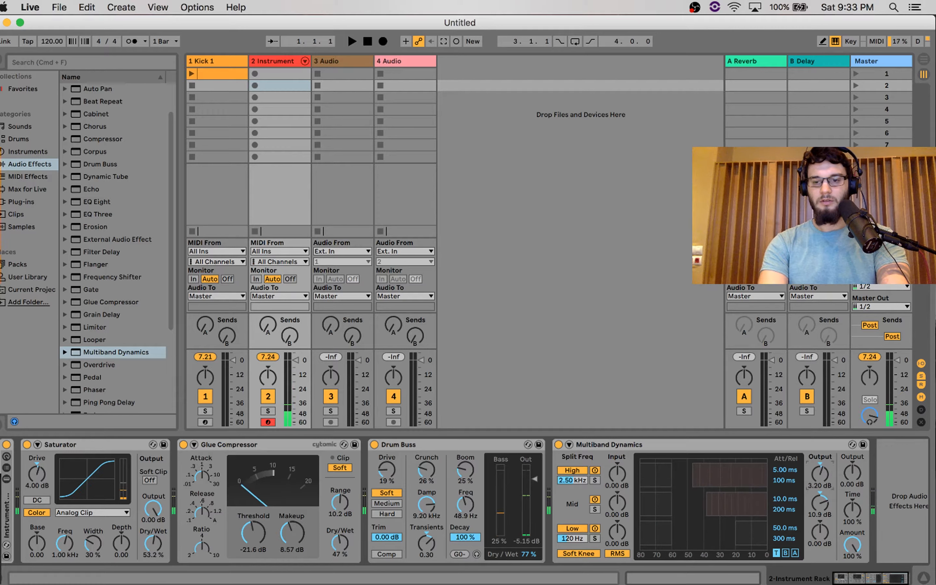
{"action": "left_click_drag", "start_coordinate": [820, 474], "coordinate": [820, 443]}
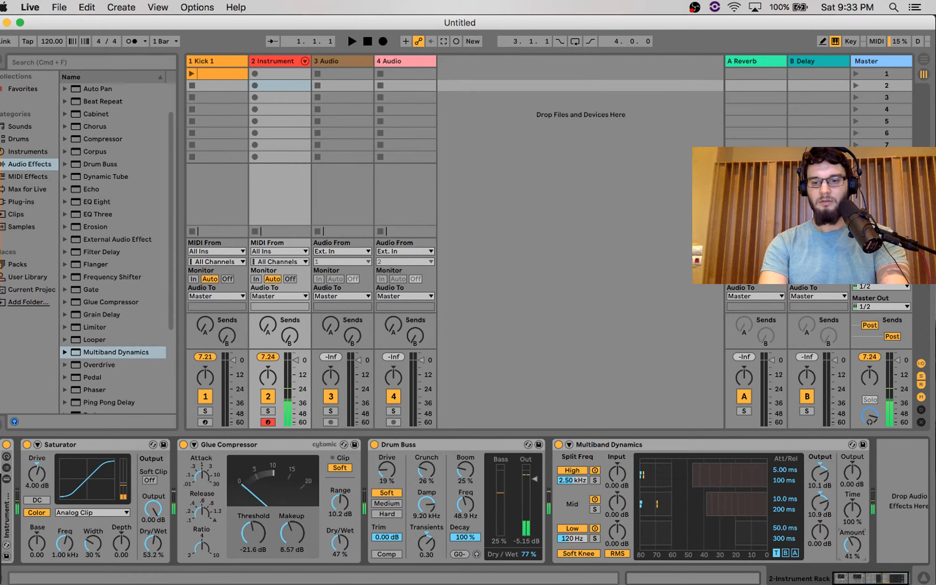
{"action": "mouse_move", "coordinate": [852, 545]}
{"action": "left_mouse_down"}
{"action": "mouse_move", "coordinate": [852, 576]}
{"action": "mouse_move", "coordinate": [852, 563]}
{"action": "left_mouse_up"}
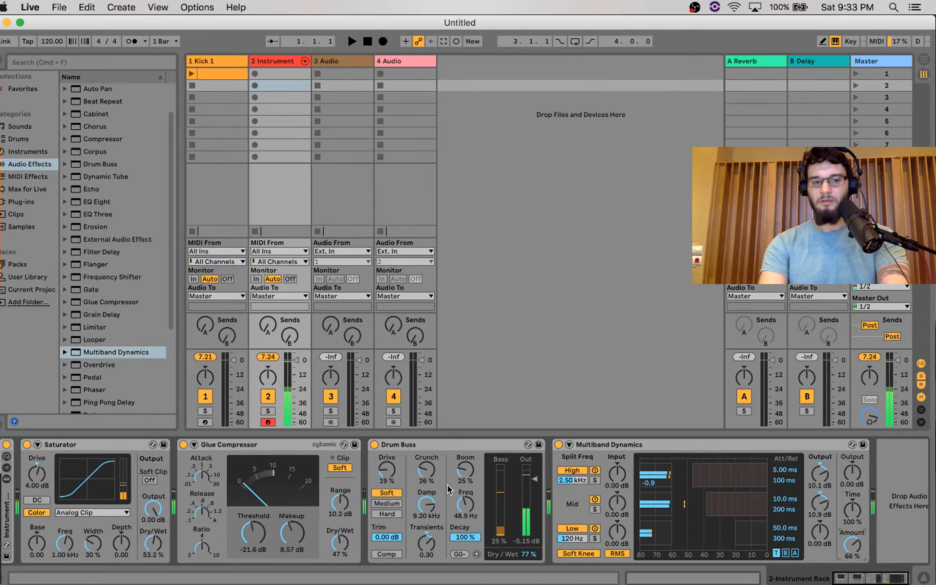
- In the Noise layer's Reverb, set Predelay to 0.50 ms, Decay Time to 517 ms and Dry/Wet to 11%
{"action": "double_click", "coordinate": [5, 495]}
{"action": "left_click", "coordinate": [46, 489]}
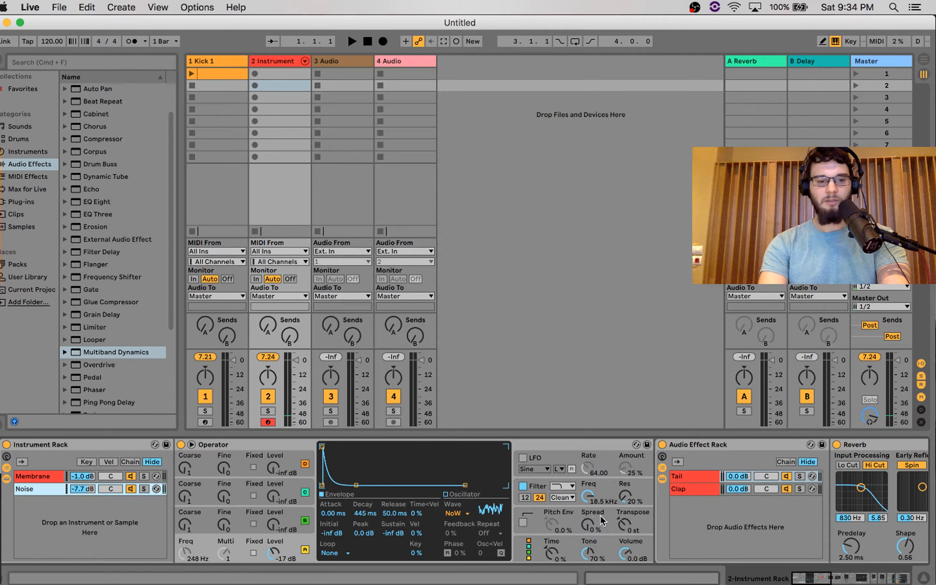
{"action": "scroll", "coordinate": [602, 520], "scroll_direction": "right", "scroll_amount": 10}
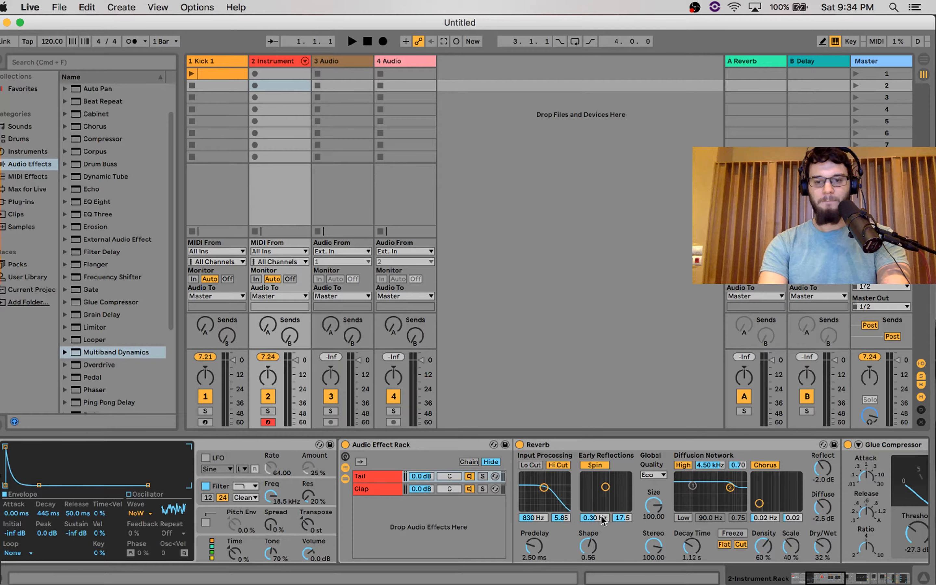
{"action": "left_click_drag", "start_coordinate": [823, 546], "coordinate": [822, 570]}
{"action": "left_click_drag", "start_coordinate": [691, 546], "coordinate": [691, 557]}
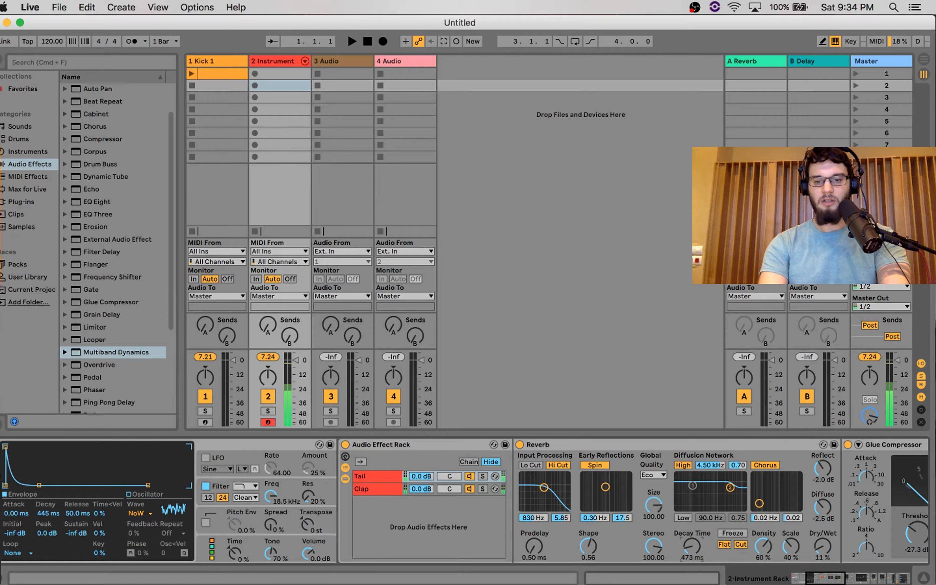
{"action": "left_click_drag", "start_coordinate": [691, 545], "coordinate": [691, 534]}
{"action": "left_click_drag", "start_coordinate": [692, 546], "coordinate": [691, 556]}
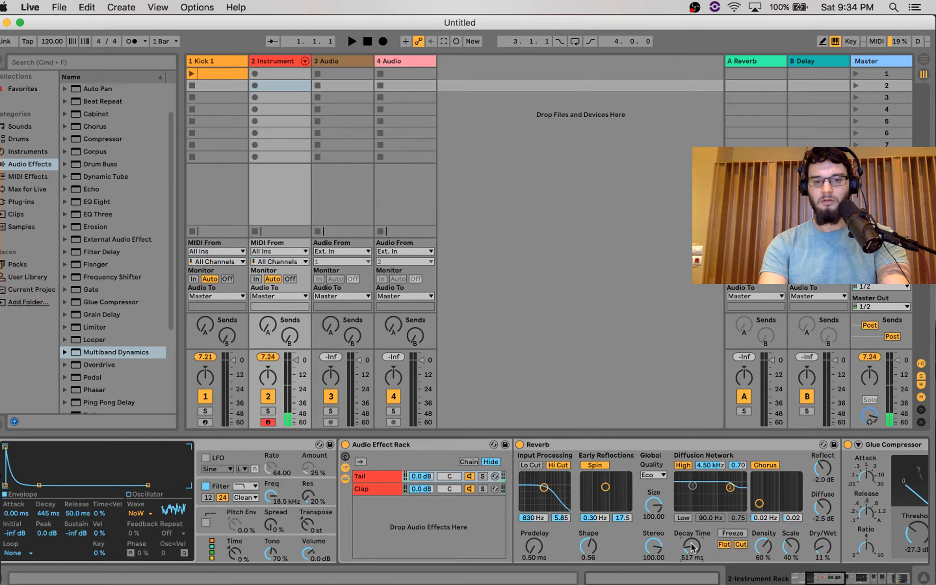
- Collapse the Instrument Rack and set the overall output of Multiband Dynamics to 2.60 dB
{"action": "scroll", "coordinate": [464, 507], "scroll_direction": "left", "scroll_amount": 8}
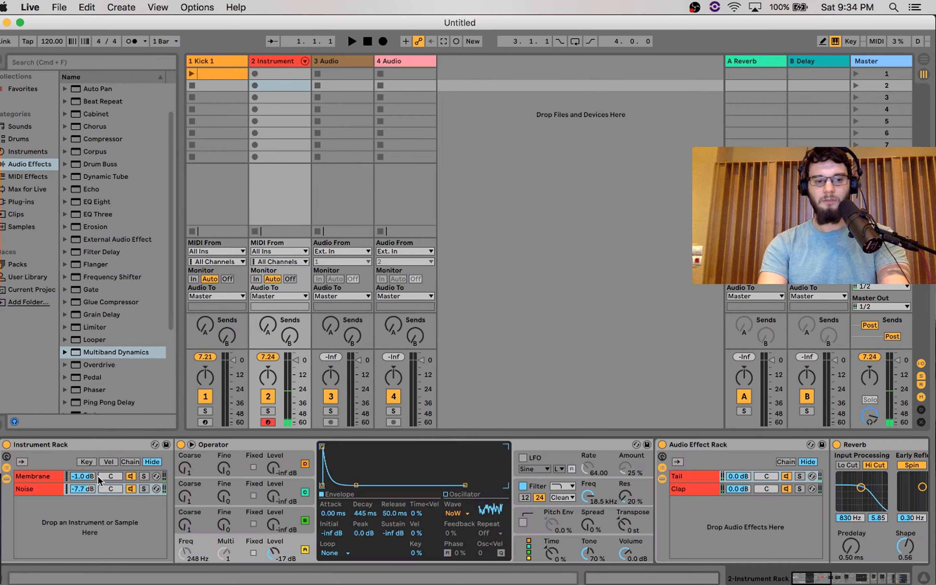
{"action": "double_click", "coordinate": [76, 444]}
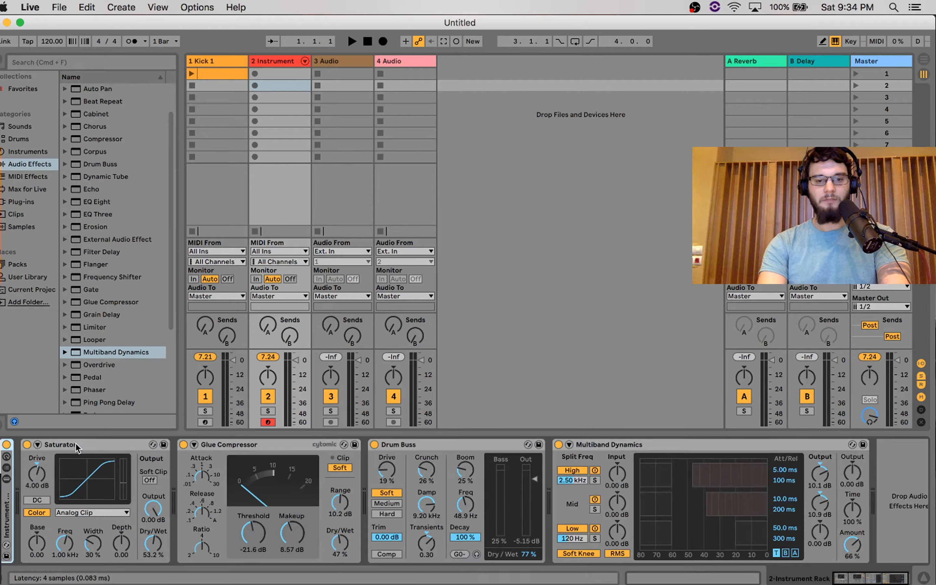
{"action": "left_click_drag", "start_coordinate": [852, 473], "coordinate": [852, 458]}
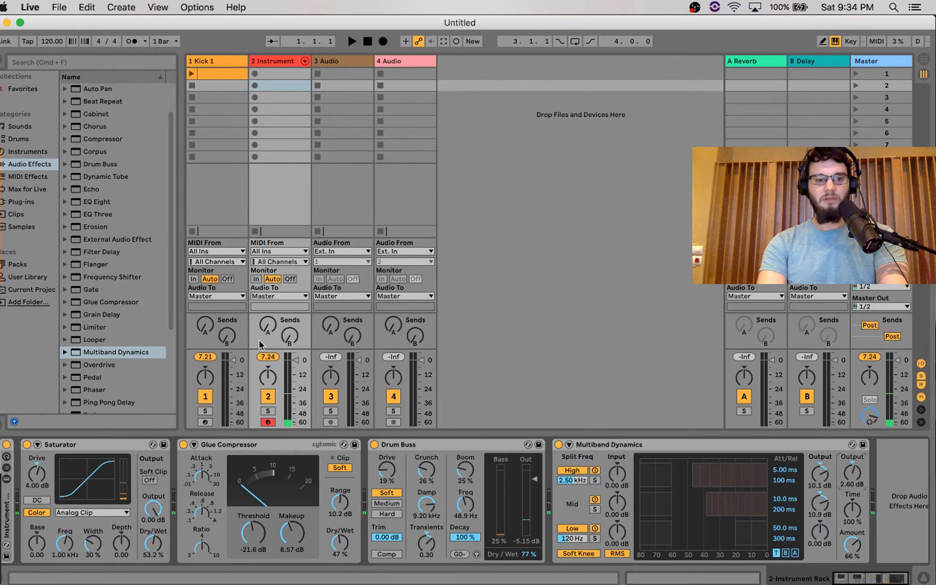
- Add a Vocoder after Multiband Dynamics with the Noise carrier and play the snare repeatedly through it
{"action": "scroll", "coordinate": [133, 281], "scroll_direction": "down", "scroll_amount": 5}
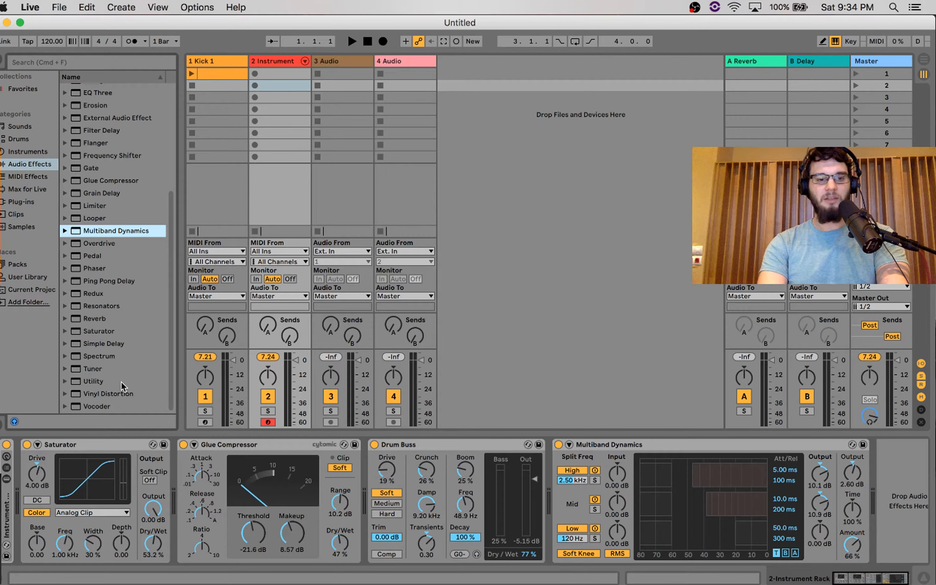
{"action": "double_click", "coordinate": [100, 406]}
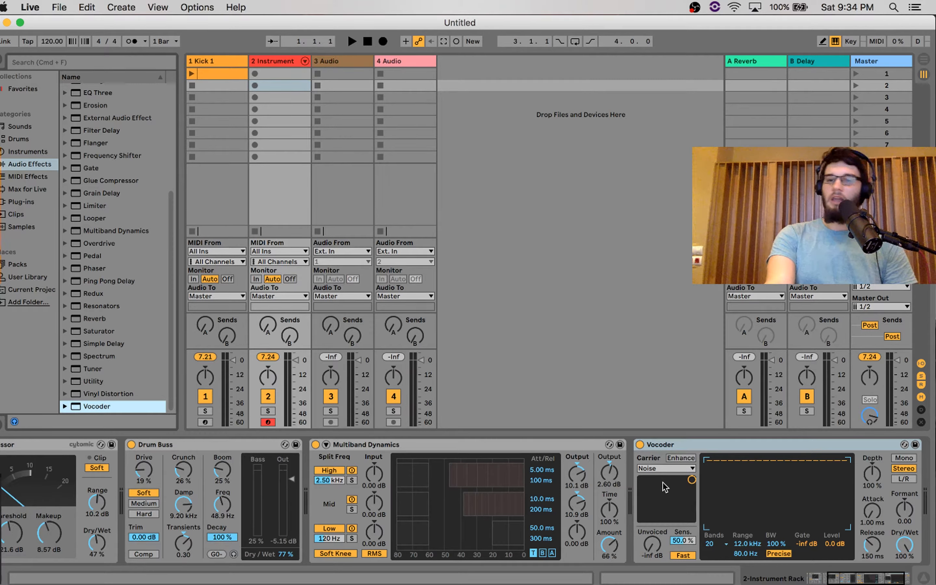
{"action": "left_click", "coordinate": [660, 468]}
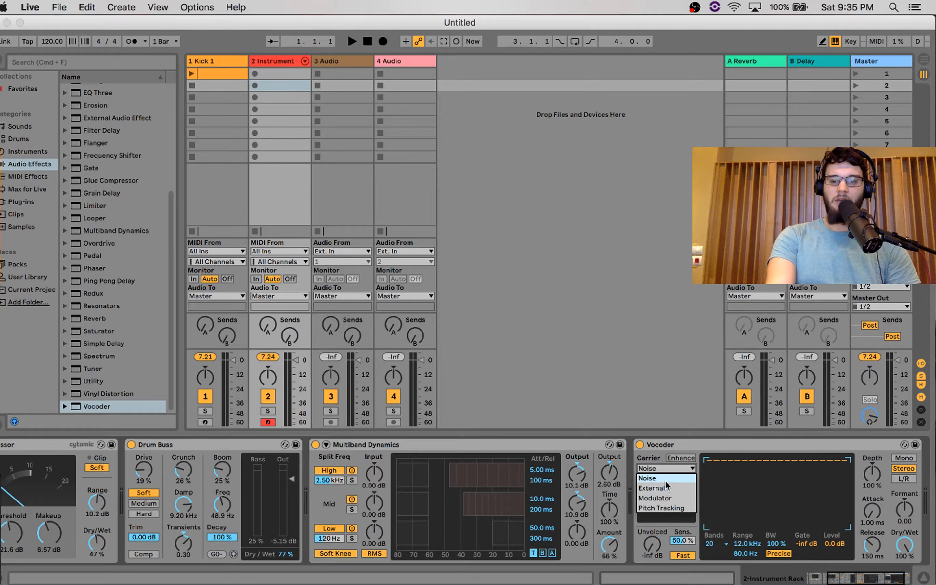
{"action": "left_click", "coordinate": [658, 478]}
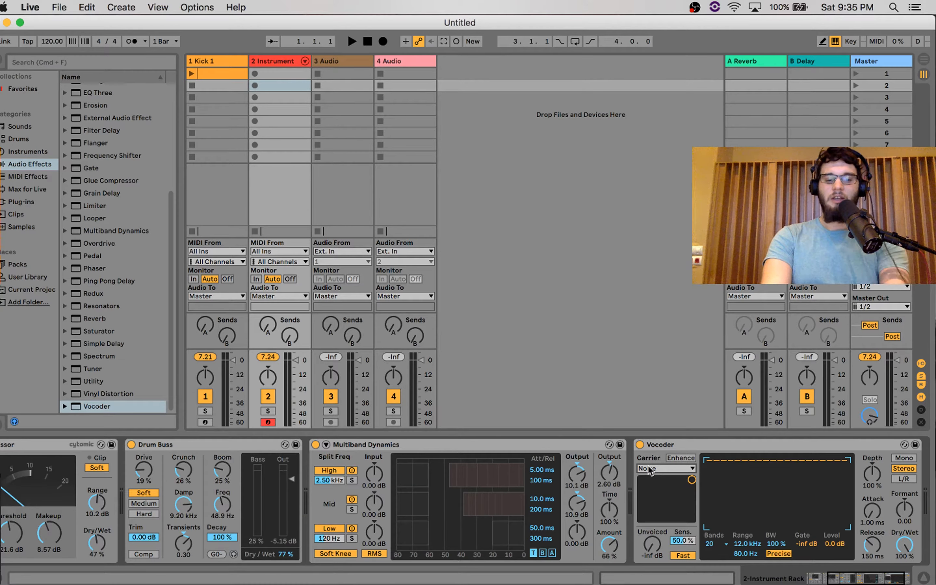
{"action": "key", "text": "a"}
{"action": "key", "text": "a"}
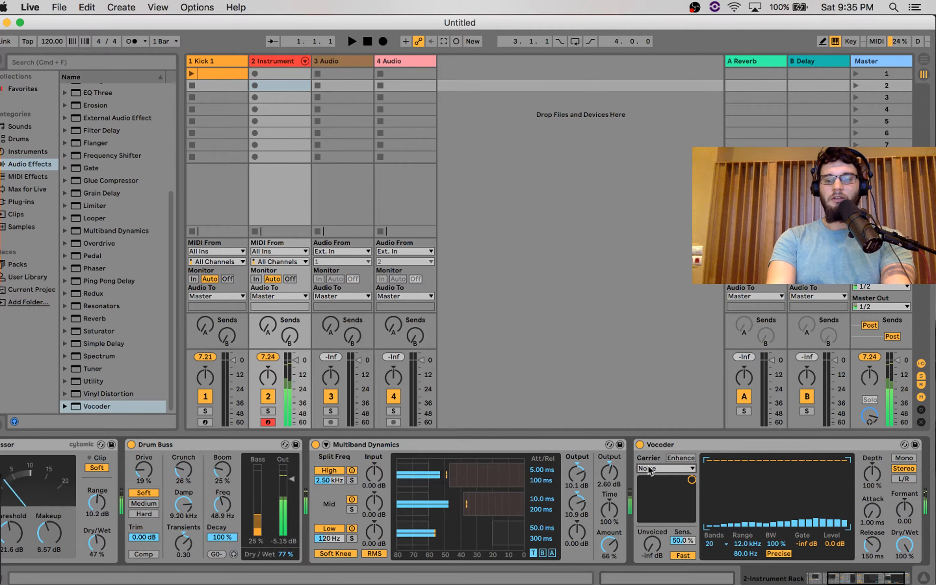
{"action": "key", "text": "a"}
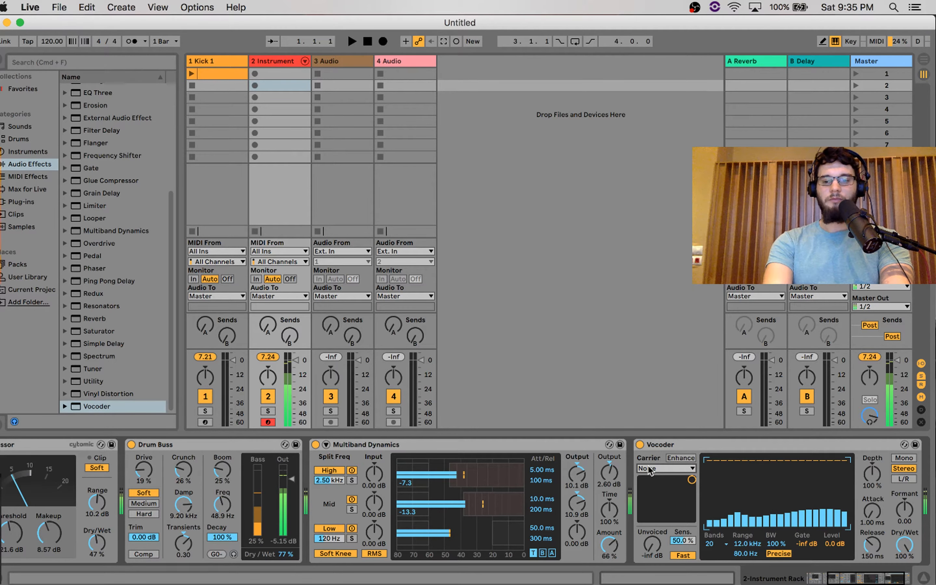
{"action": "key", "text": "a"}
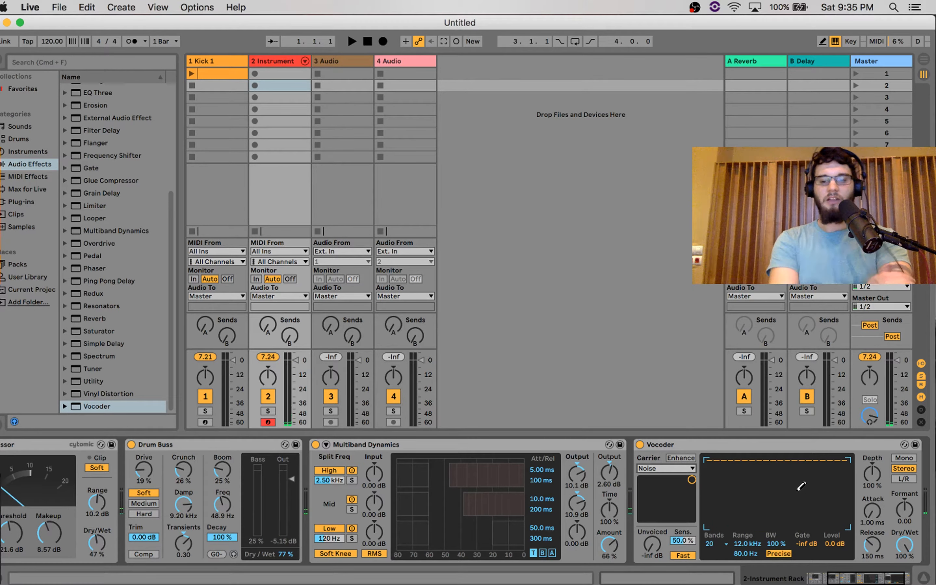
{"action": "key", "text": "a"}
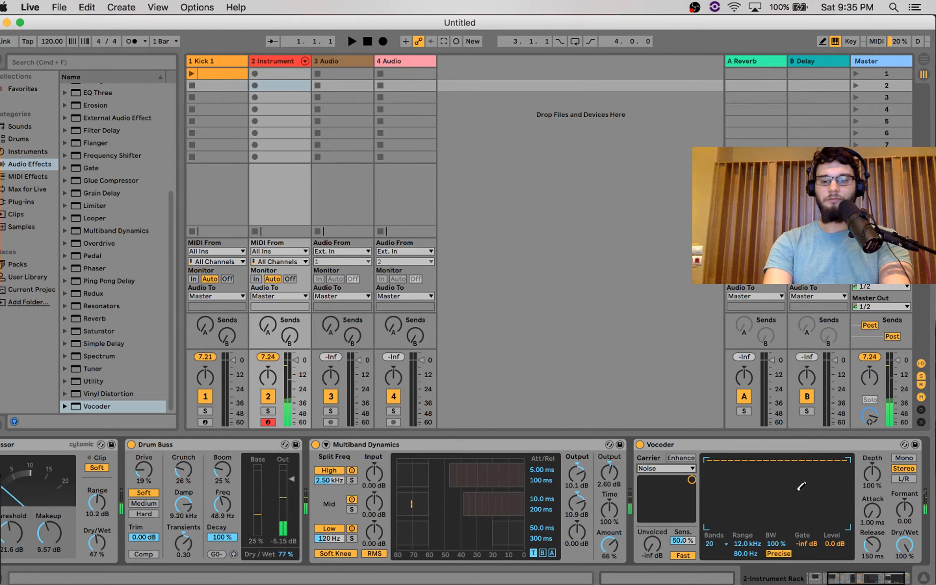
- Redraw the Vocoder's 20 band levels as a curve with the lowest bands reduced
{"action": "mouse_move", "coordinate": [708, 512]}
{"action": "left_mouse_down"}
{"action": "mouse_move", "coordinate": [744, 477]}
{"action": "mouse_move", "coordinate": [824, 496]}
{"action": "mouse_move", "coordinate": [840, 482]}
{"action": "mouse_move", "coordinate": [828, 479]}
{"action": "left_mouse_up"}
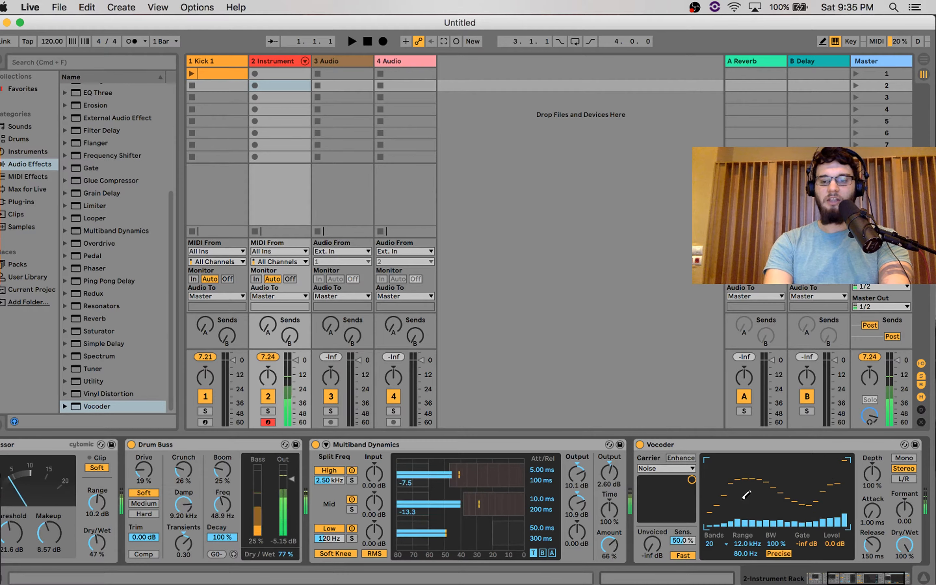
{"action": "mouse_move", "coordinate": [723, 471]}
{"action": "left_mouse_down"}
{"action": "mouse_move", "coordinate": [835, 465]}
{"action": "mouse_move", "coordinate": [822, 463]}
{"action": "left_mouse_up"}
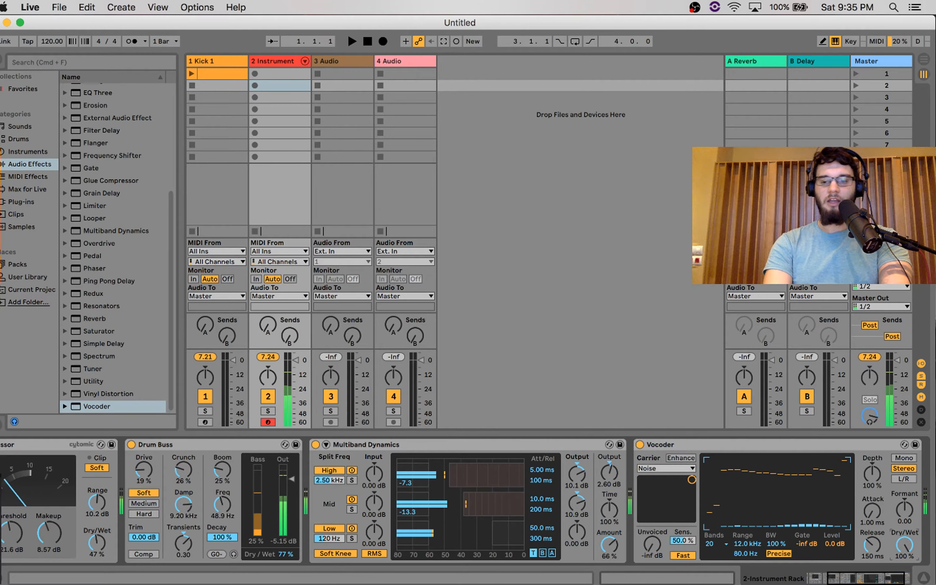
{"action": "mouse_move", "coordinate": [896, 549]}
{"action": "left_mouse_down"}
{"action": "mouse_move", "coordinate": [897, 573]}
{"action": "mouse_move", "coordinate": [896, 549]}
{"action": "left_mouse_up"}
- Reduce the Vocoder to 4 bands and redraw their levels, with the two low bands high and the third band lowest
{"action": "left_click", "coordinate": [710, 544]}
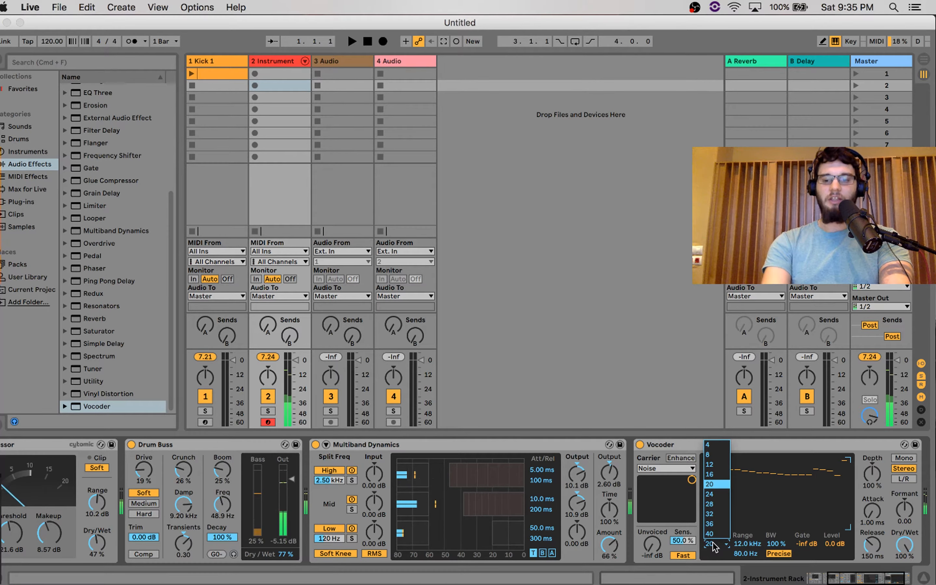
{"action": "left_click", "coordinate": [717, 449]}
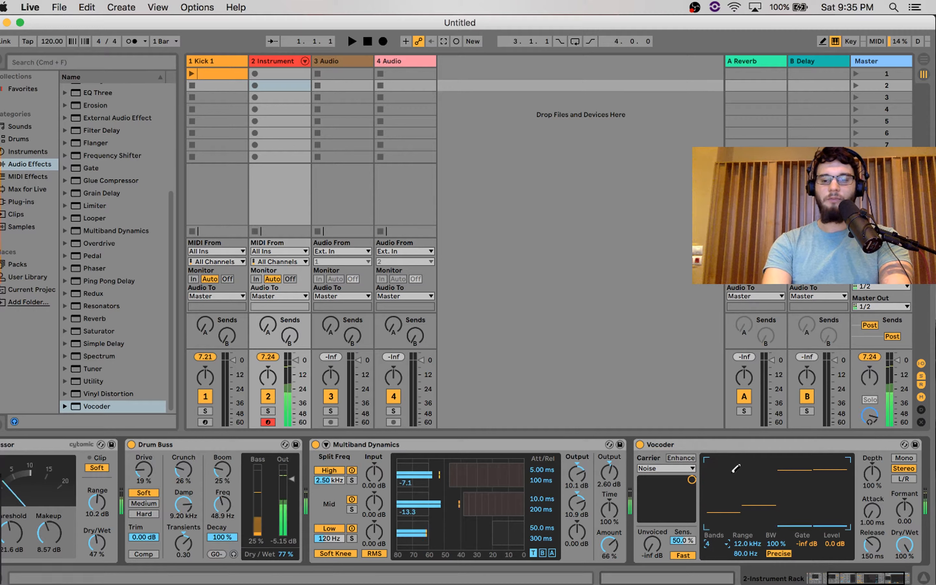
{"action": "left_click_drag", "start_coordinate": [712, 471], "coordinate": [829, 467]}
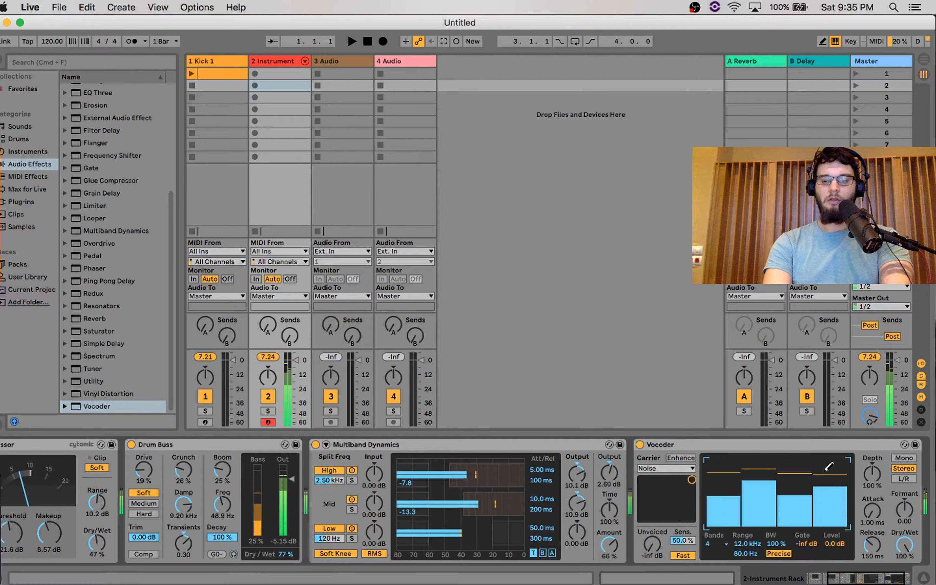
{"action": "left_click", "coordinate": [798, 484]}
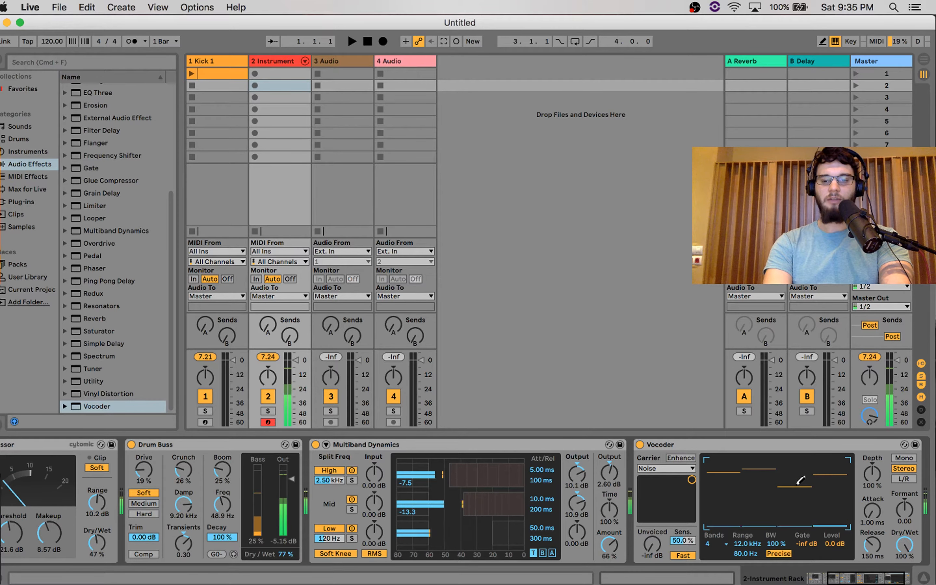
{"action": "left_click", "coordinate": [832, 498]}
{"action": "left_click", "coordinate": [834, 476]}
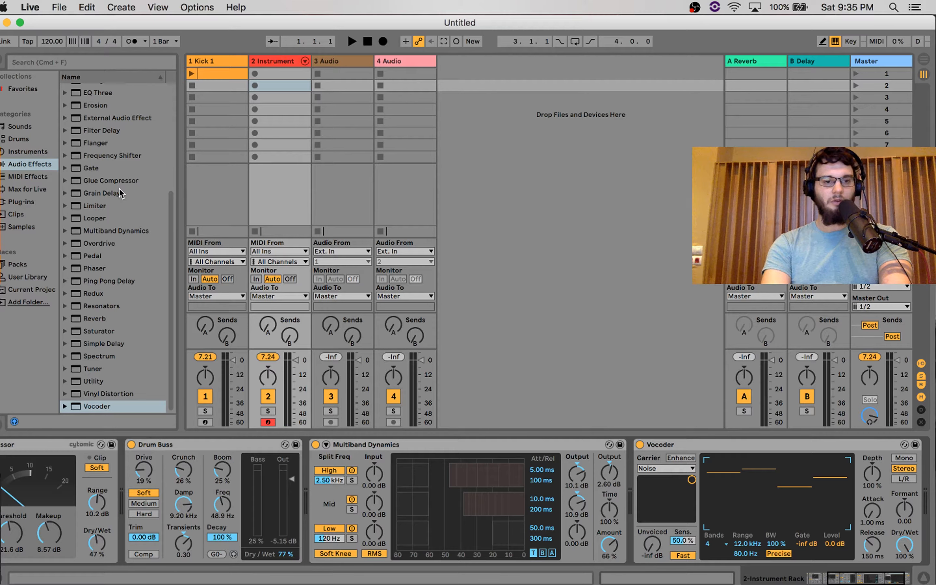
- Add a Corpus audio effect after the Vocoder on the Instrument track
{"action": "scroll", "coordinate": [119, 189], "scroll_direction": "up", "scroll_amount": 4}
{"action": "scroll", "coordinate": [119, 192], "scroll_direction": "up", "scroll_amount": 2}
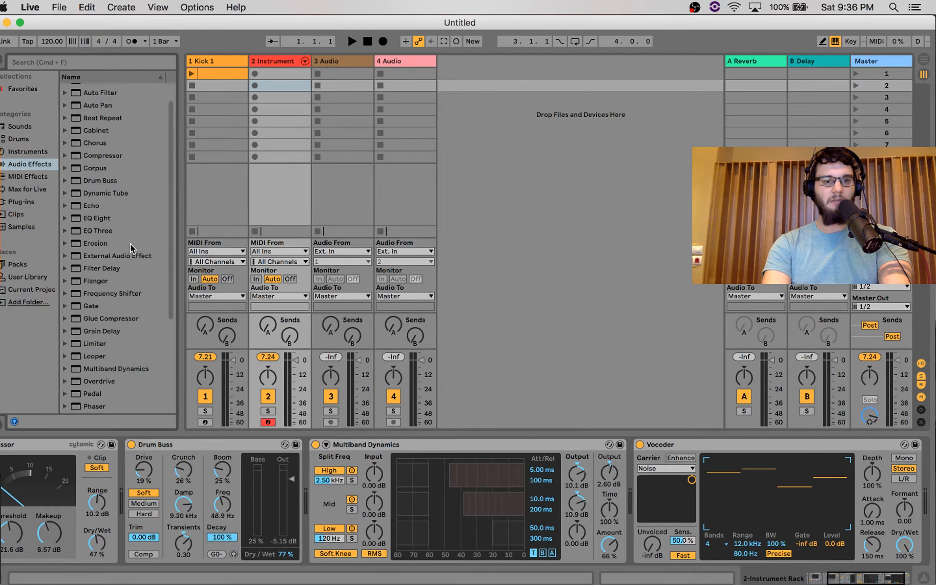
{"action": "double_click", "coordinate": [108, 166]}
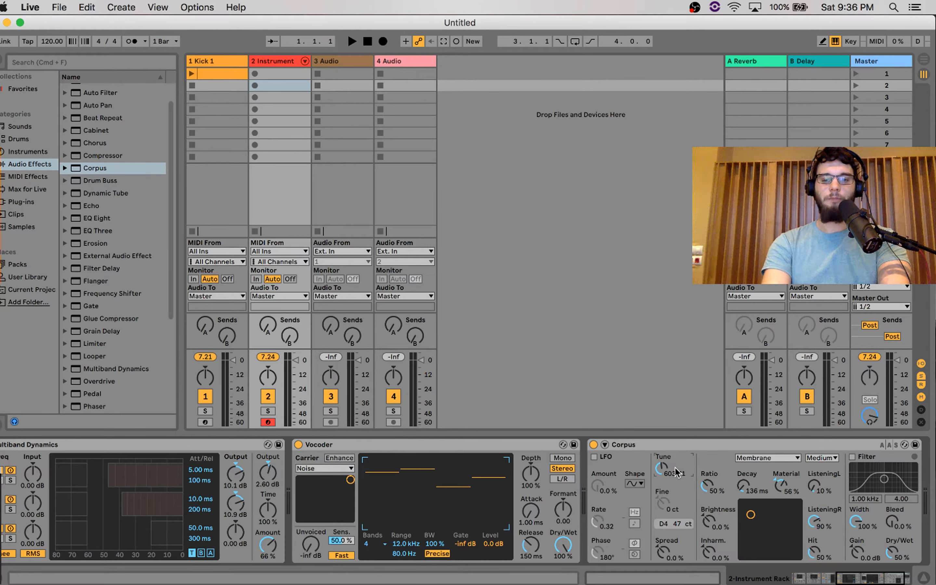
- Check the fixed frequency of the Membrane layer's Operator, collapse the Instrument Rack and return to the Corpus settings
{"action": "scroll", "coordinate": [675, 467], "scroll_direction": "left", "scroll_amount": 10}
{"action": "double_click", "coordinate": [7, 502]}
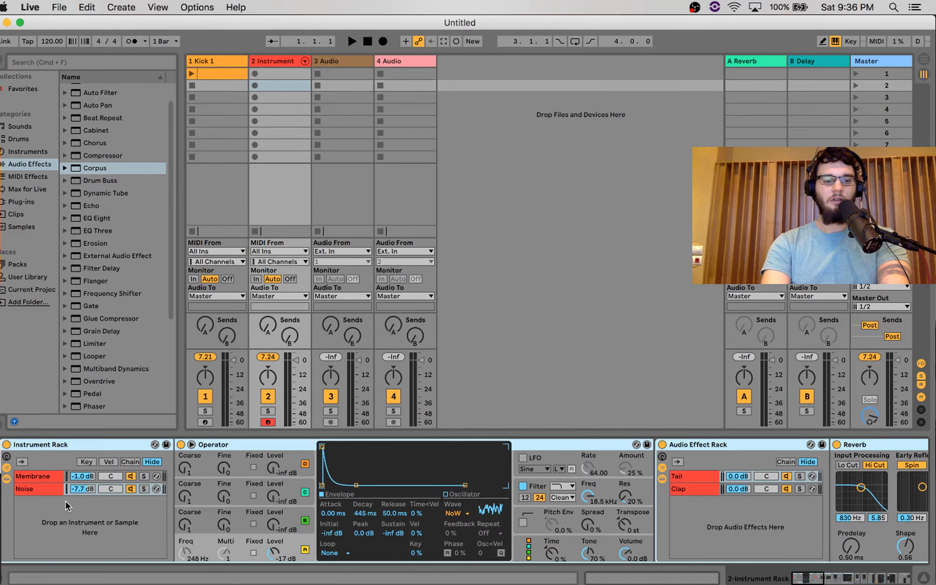
{"action": "left_click", "coordinate": [47, 478]}
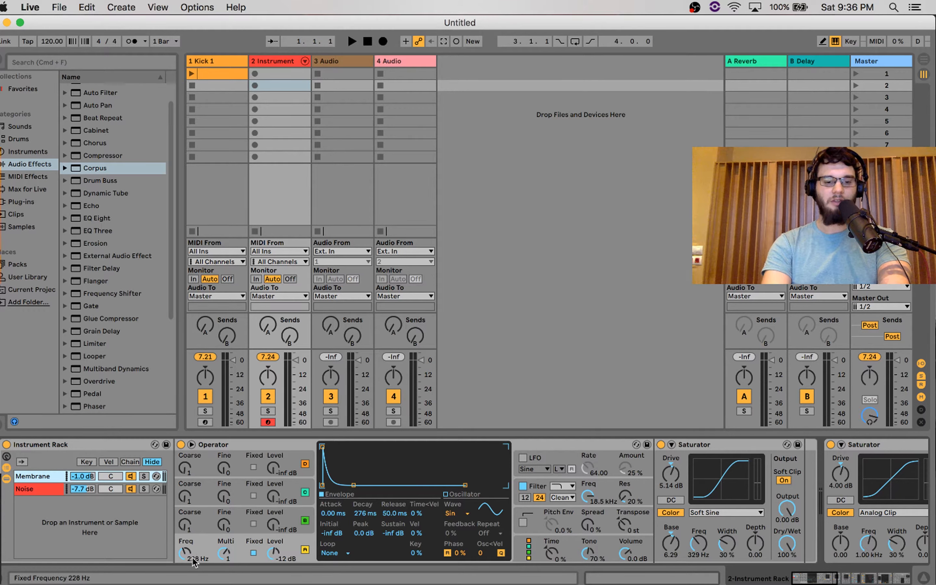
{"action": "left_click", "coordinate": [89, 445]}
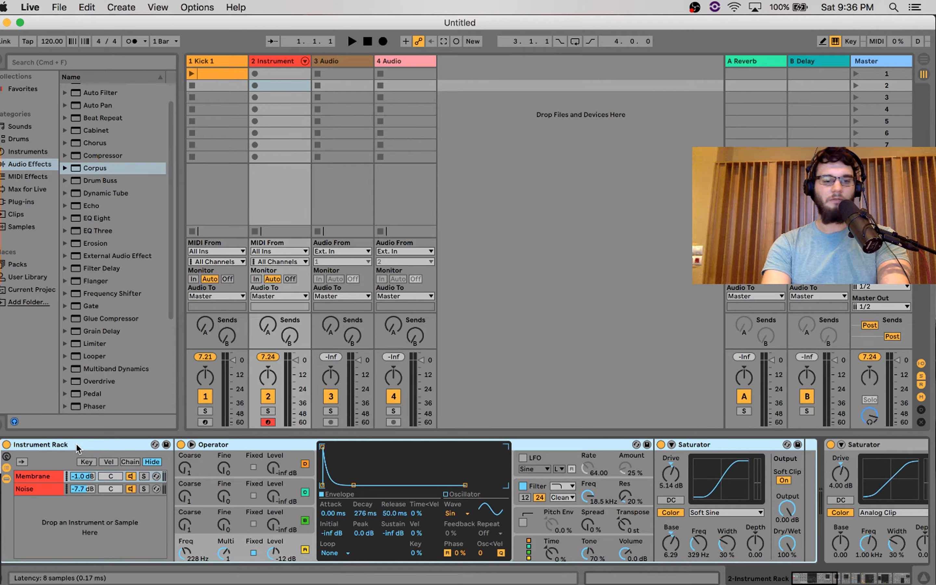
{"action": "double_click", "coordinate": [77, 445]}
{"action": "scroll", "coordinate": [639, 498], "scroll_direction": "right", "scroll_amount": 15}
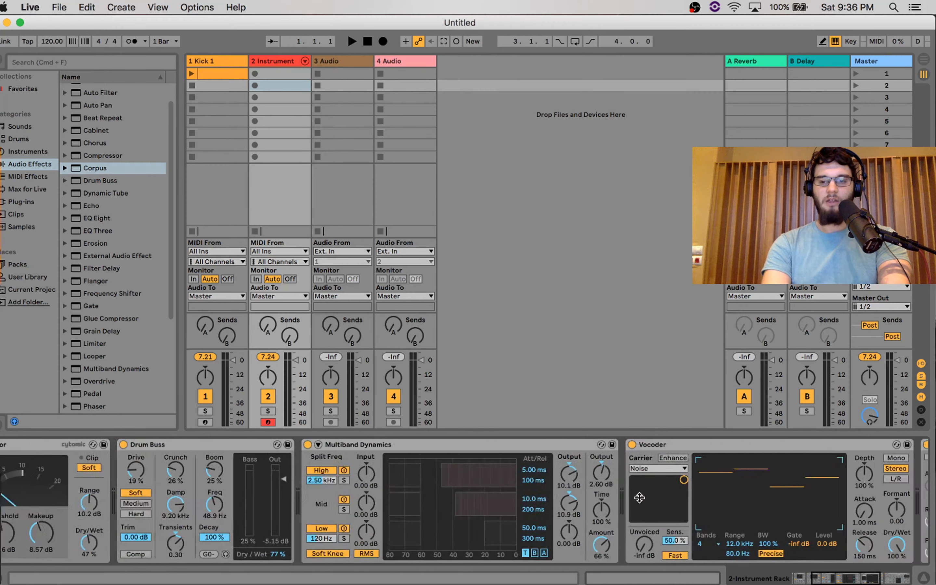
{"action": "scroll", "coordinate": [639, 498], "scroll_direction": "right", "scroll_amount": 5}
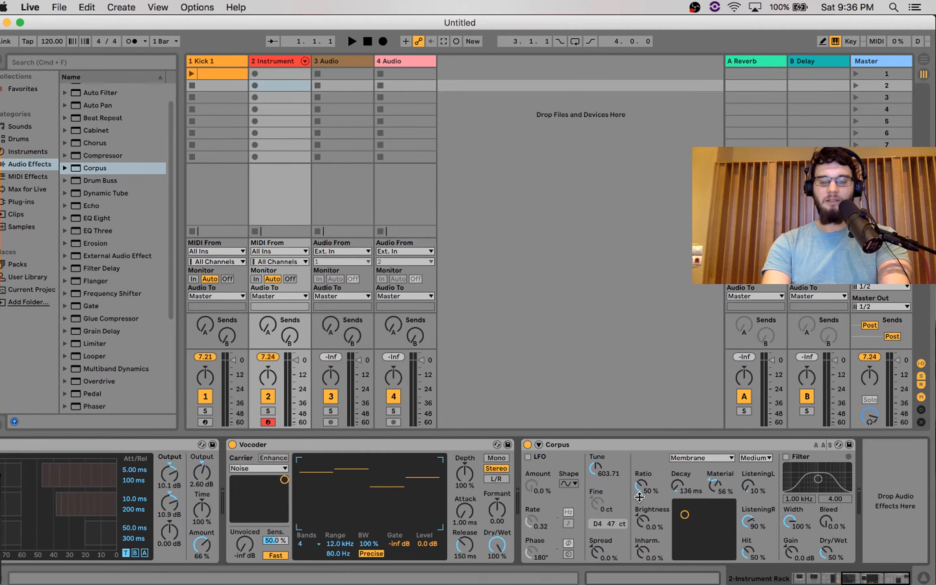
{"action": "left_click", "coordinate": [615, 447]}
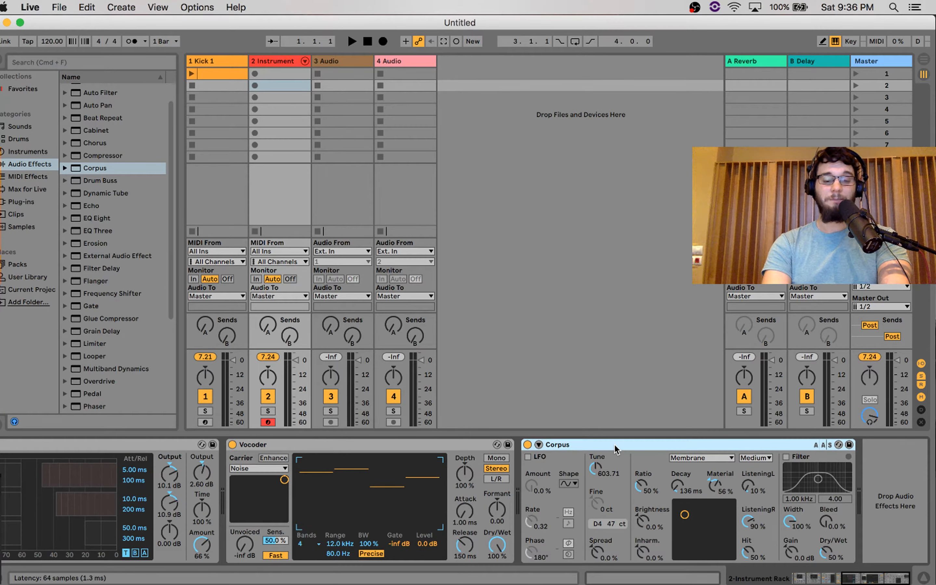
- Enable the Corpus filter at 3.41 kHz with a bandwidth of 4.11, and set the Corpus Dry/Wet to 63%
{"action": "scroll", "coordinate": [615, 464], "scroll_direction": "left", "scroll_amount": 20}
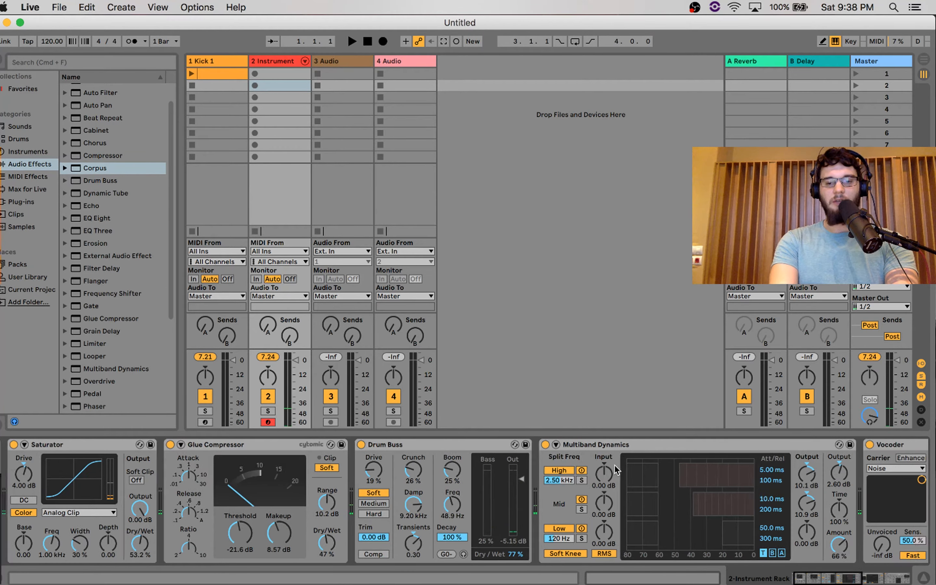
{"action": "scroll", "coordinate": [614, 465], "scroll_direction": "right", "scroll_amount": 20}
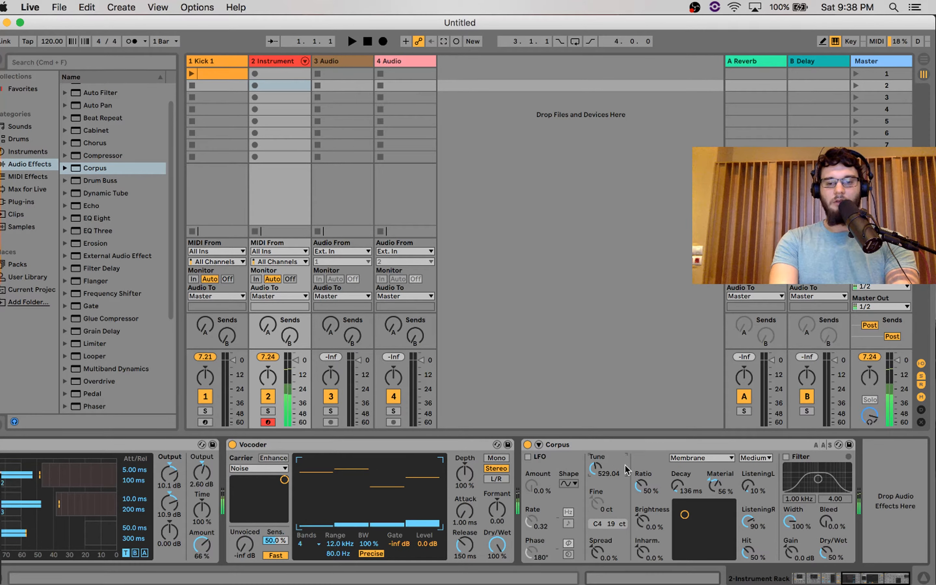
{"action": "scroll", "coordinate": [625, 465], "scroll_direction": "left", "scroll_amount": 20}
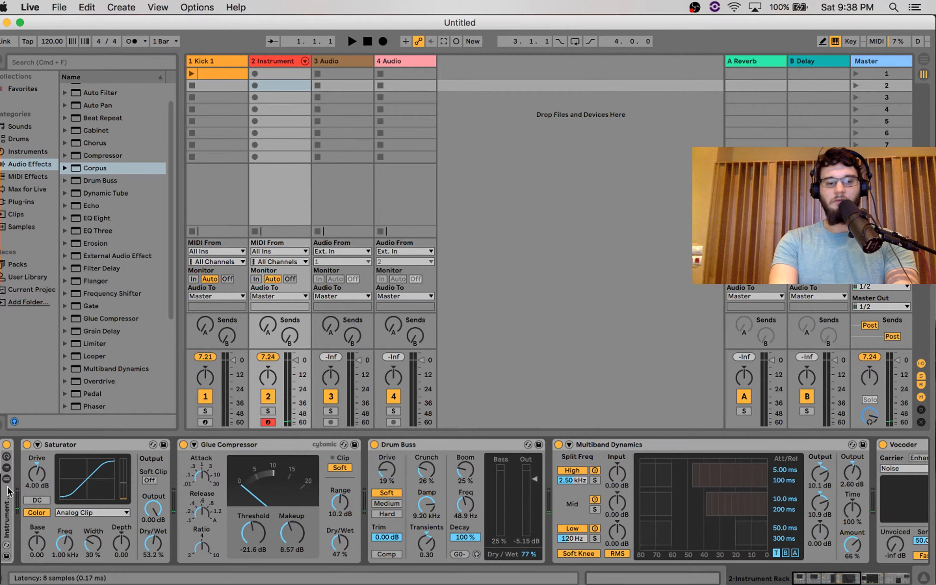
{"action": "scroll", "coordinate": [221, 488], "scroll_direction": "right", "scroll_amount": 20}
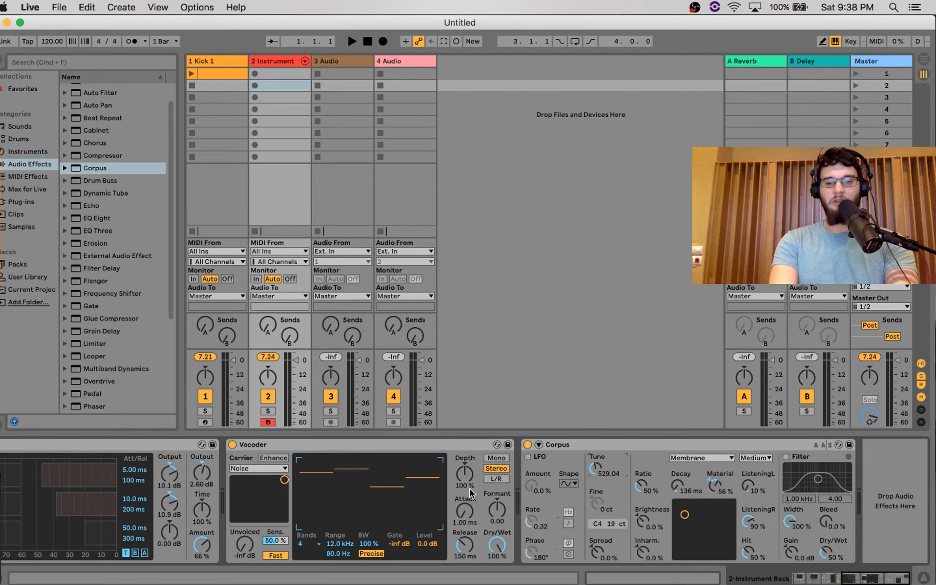
{"action": "left_click", "coordinate": [786, 457]}
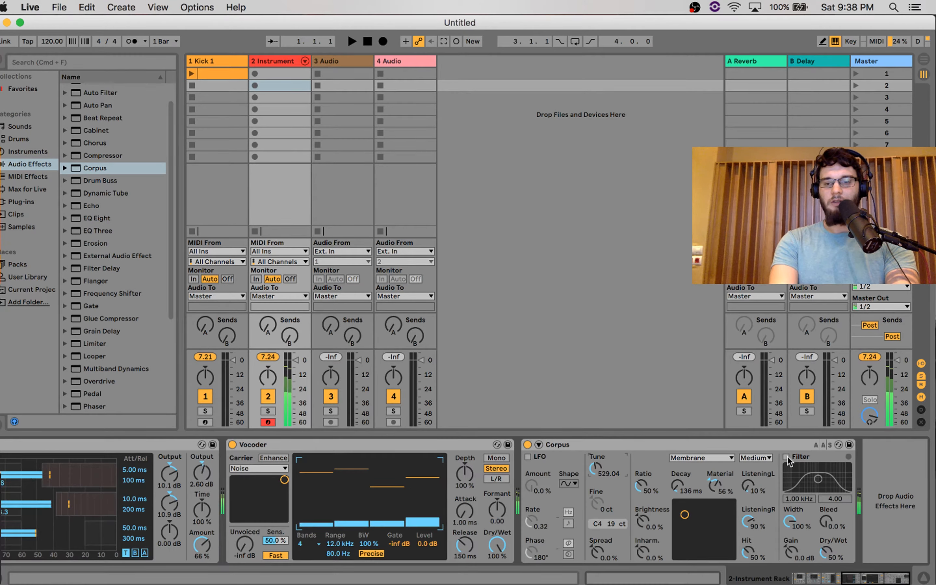
{"action": "left_click_drag", "start_coordinate": [818, 479], "coordinate": [830, 479]}
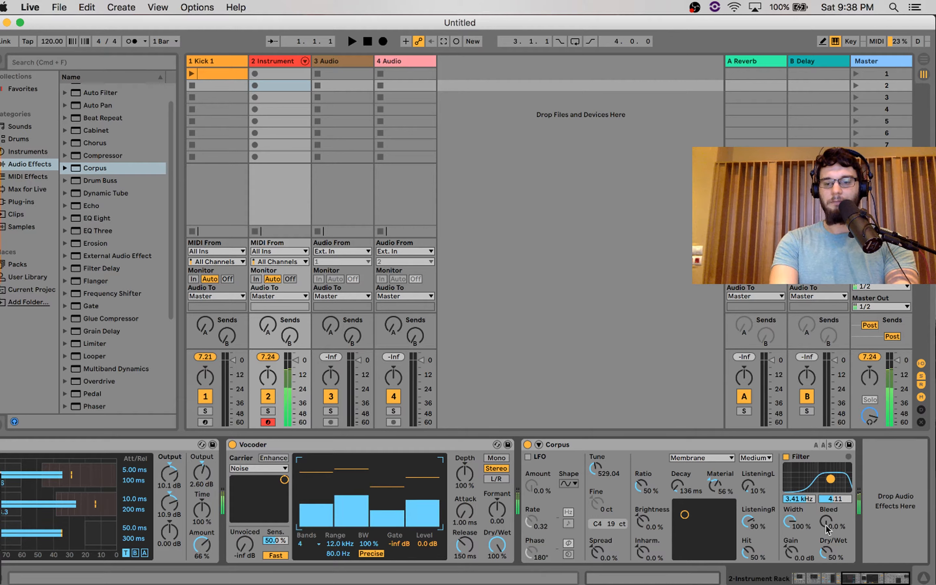
{"action": "left_click_drag", "start_coordinate": [825, 551], "coordinate": [825, 545]}
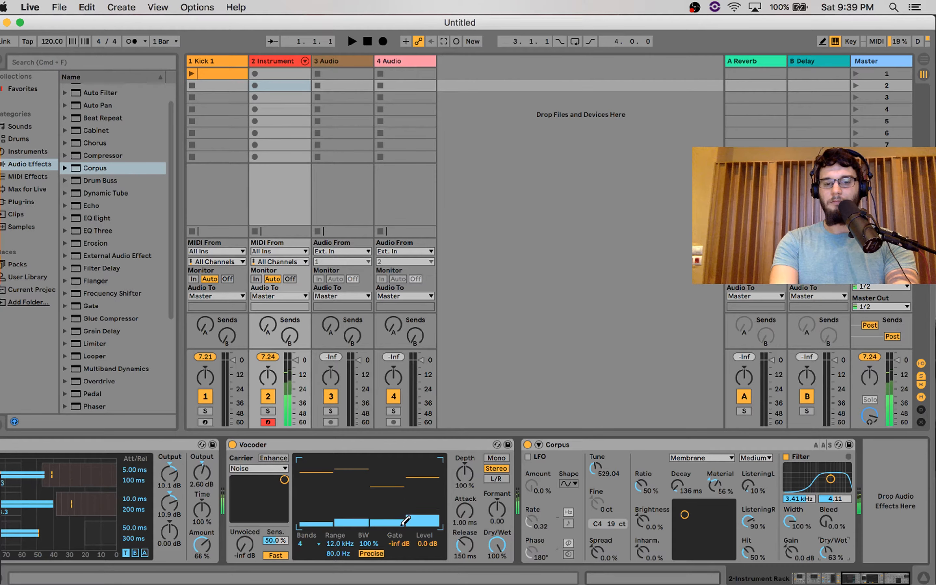
- Raise the level of the Vocoder's lowest band slightly
{"action": "left_click_drag", "start_coordinate": [307, 474], "coordinate": [308, 460]}
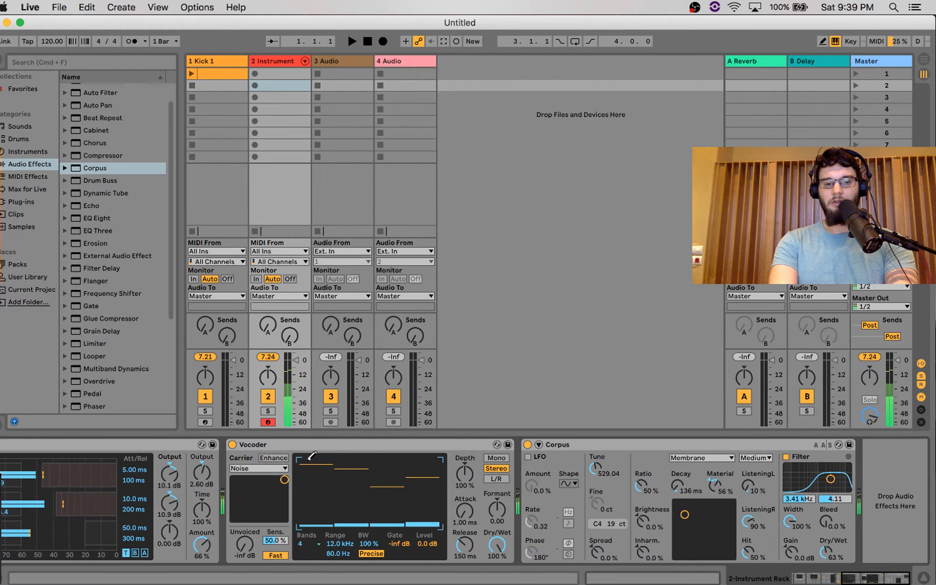
- Unfold the Instrument Rack at the start of the device chain to show its Membrane and Noise layers, and audition the snare
{"action": "scroll", "coordinate": [312, 457], "scroll_direction": "left", "scroll_amount": 5}
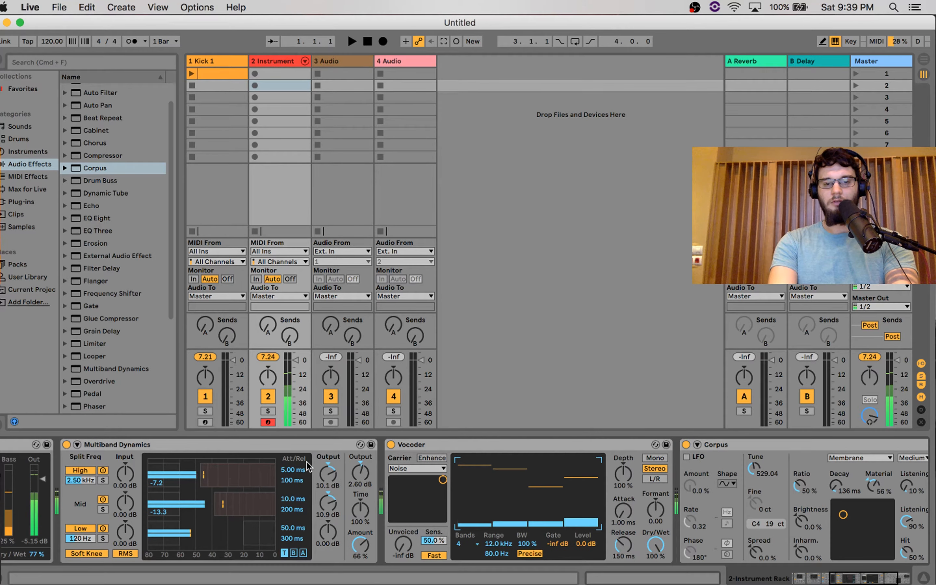
{"action": "scroll", "coordinate": [310, 459], "scroll_direction": "left", "scroll_amount": 5}
{"action": "scroll", "coordinate": [307, 465], "scroll_direction": "left", "scroll_amount": 8}
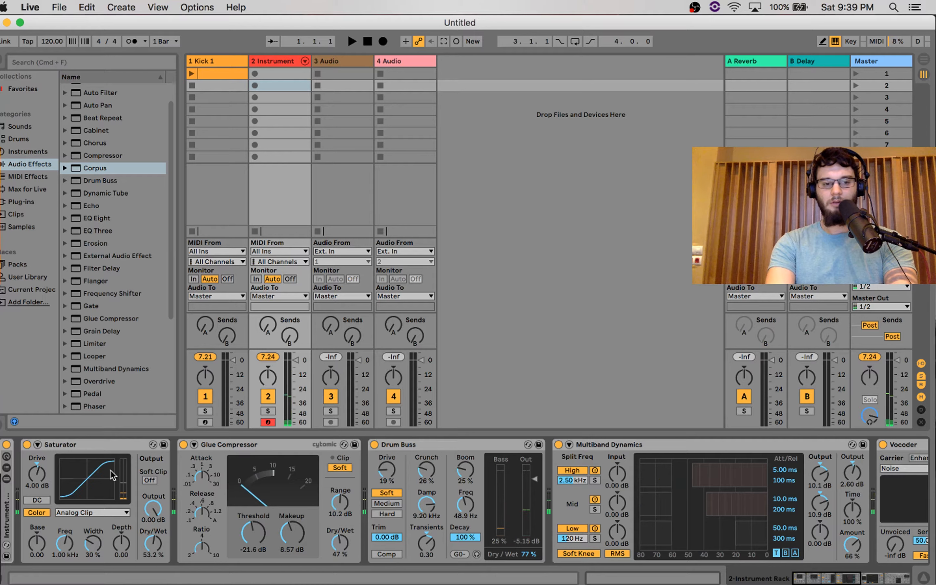
{"action": "double_click", "coordinate": [8, 510]}
{"action": "key", "text": "a"}
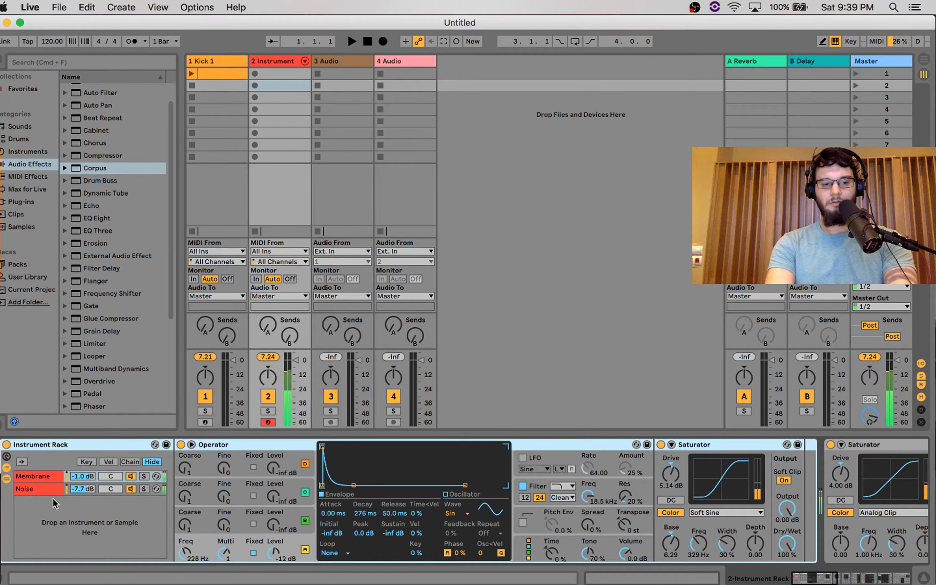
{"action": "left_click", "coordinate": [52, 515]}
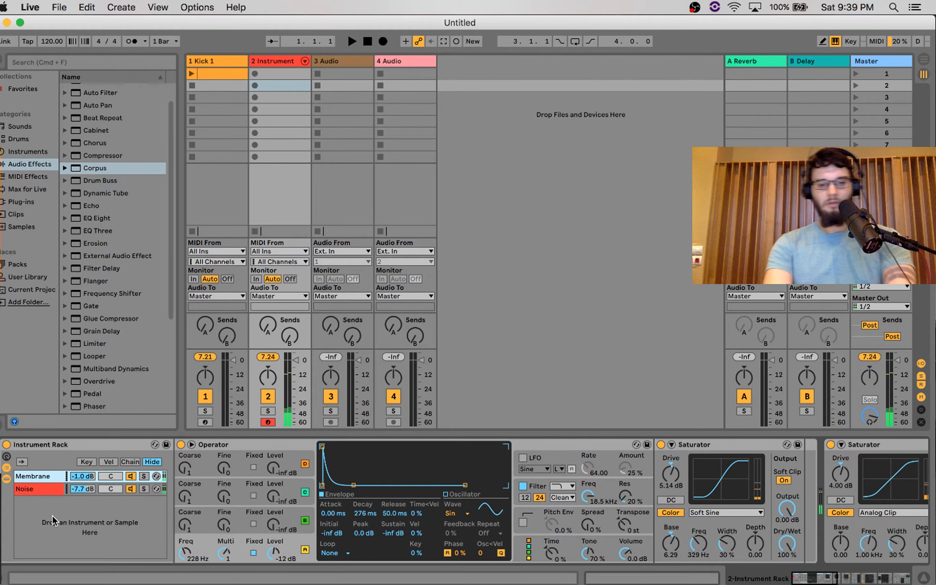